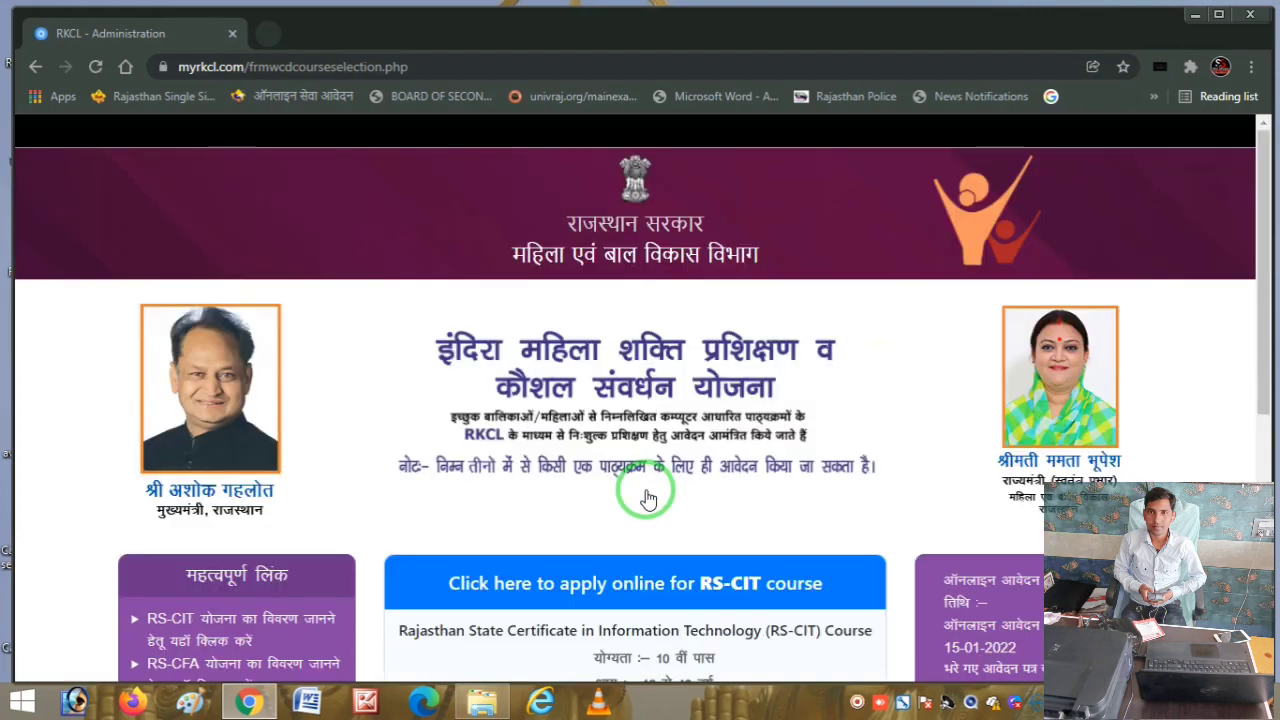
Step: Mark the RS-CIT and RS-CFA course headings and their eligibility details with red pen strokes, and clear the marks
scroll(710, 435, down, 4)
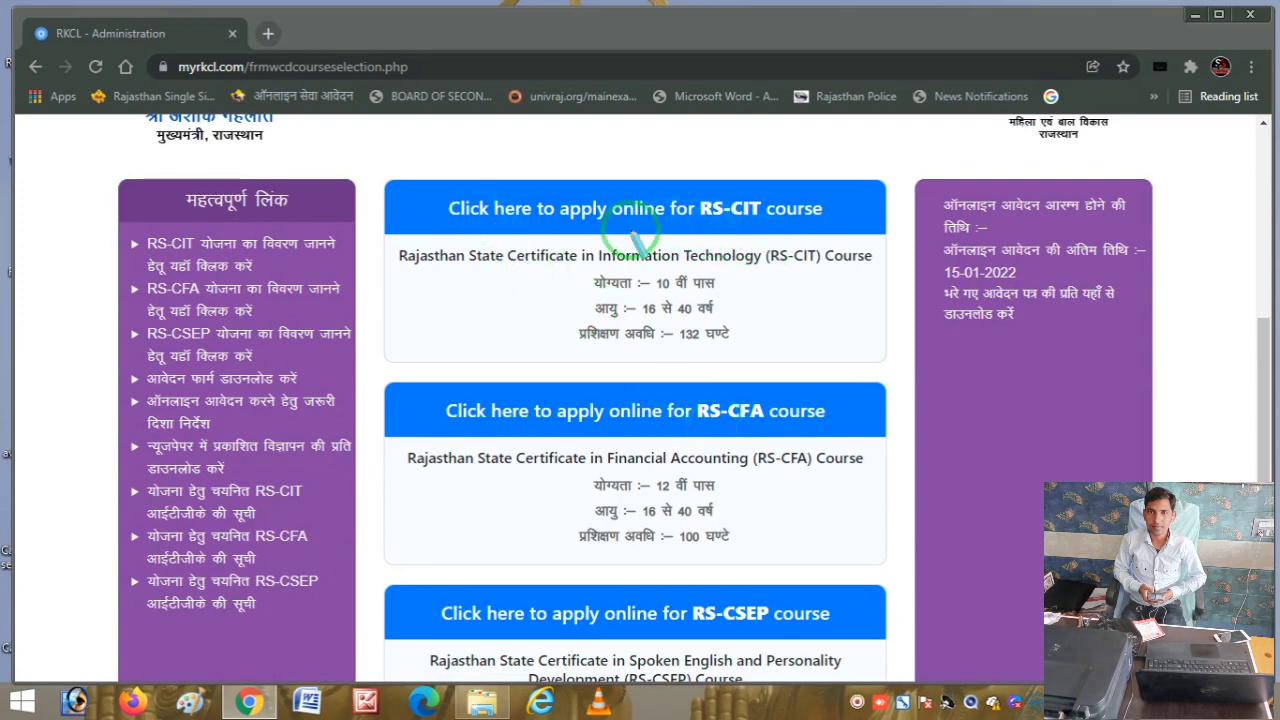
drag(569, 199, 693, 173)
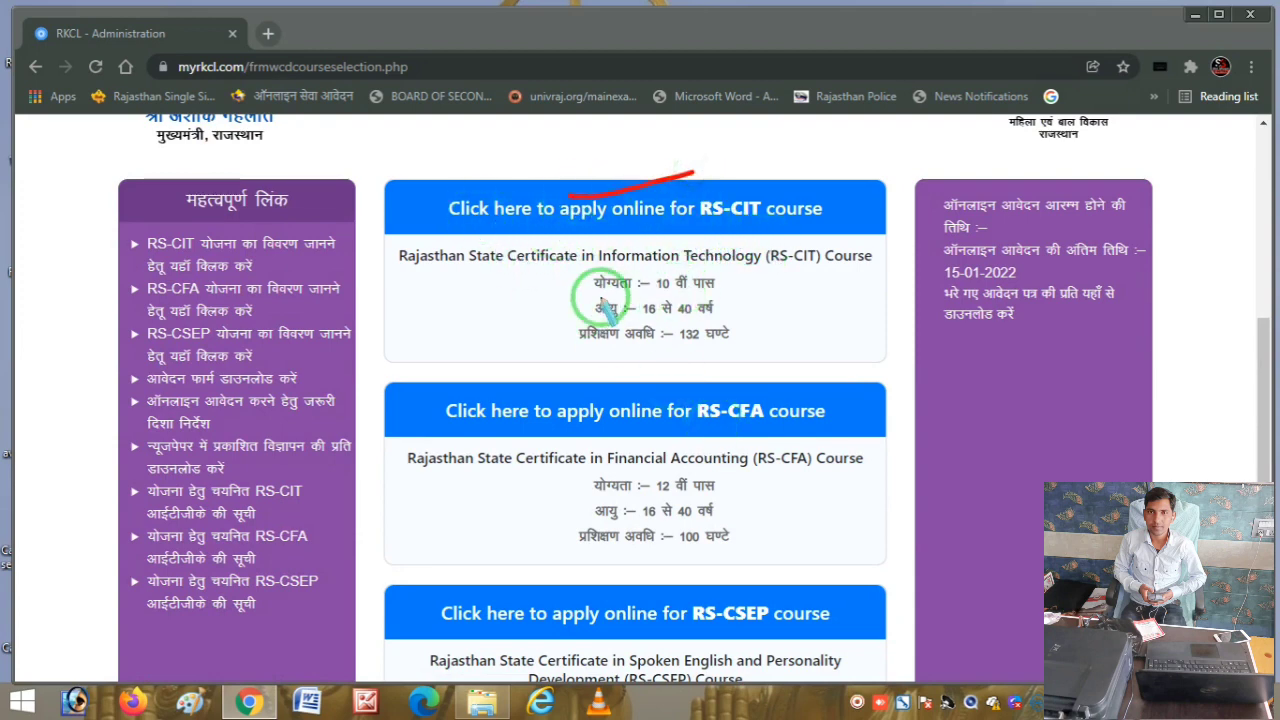
drag(569, 291, 627, 280)
drag(569, 316, 596, 308)
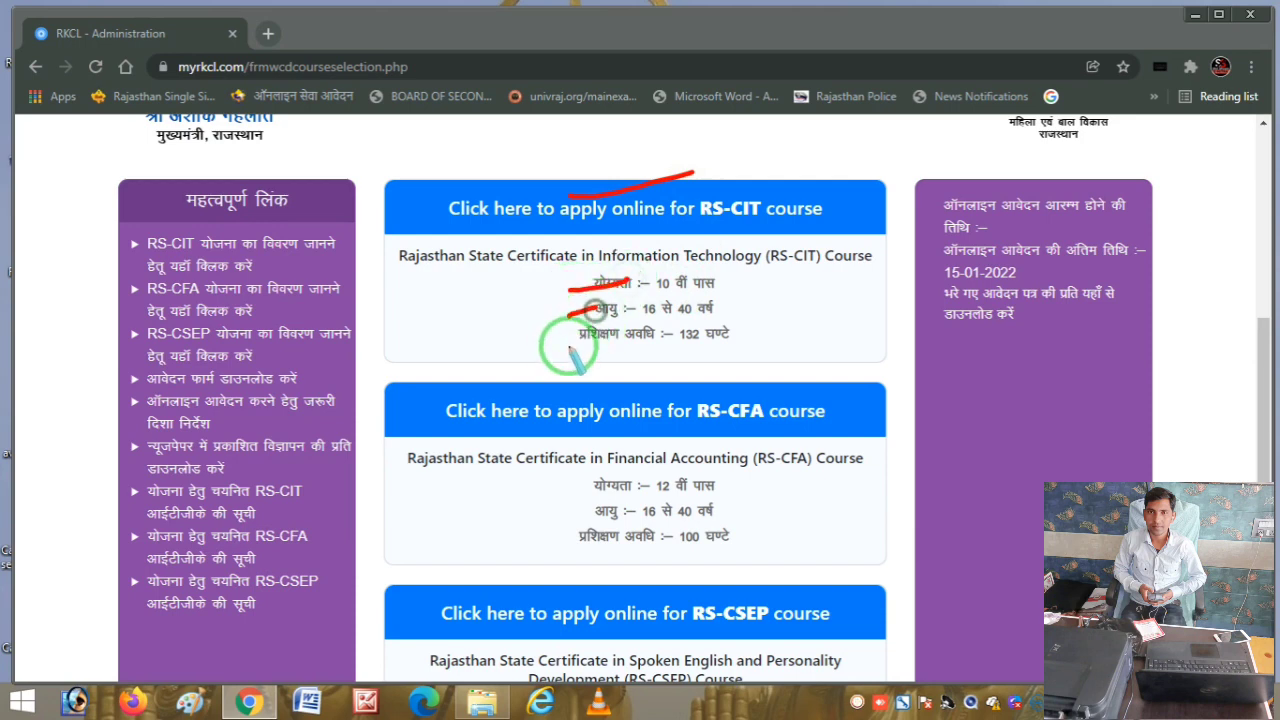
drag(555, 351, 593, 345)
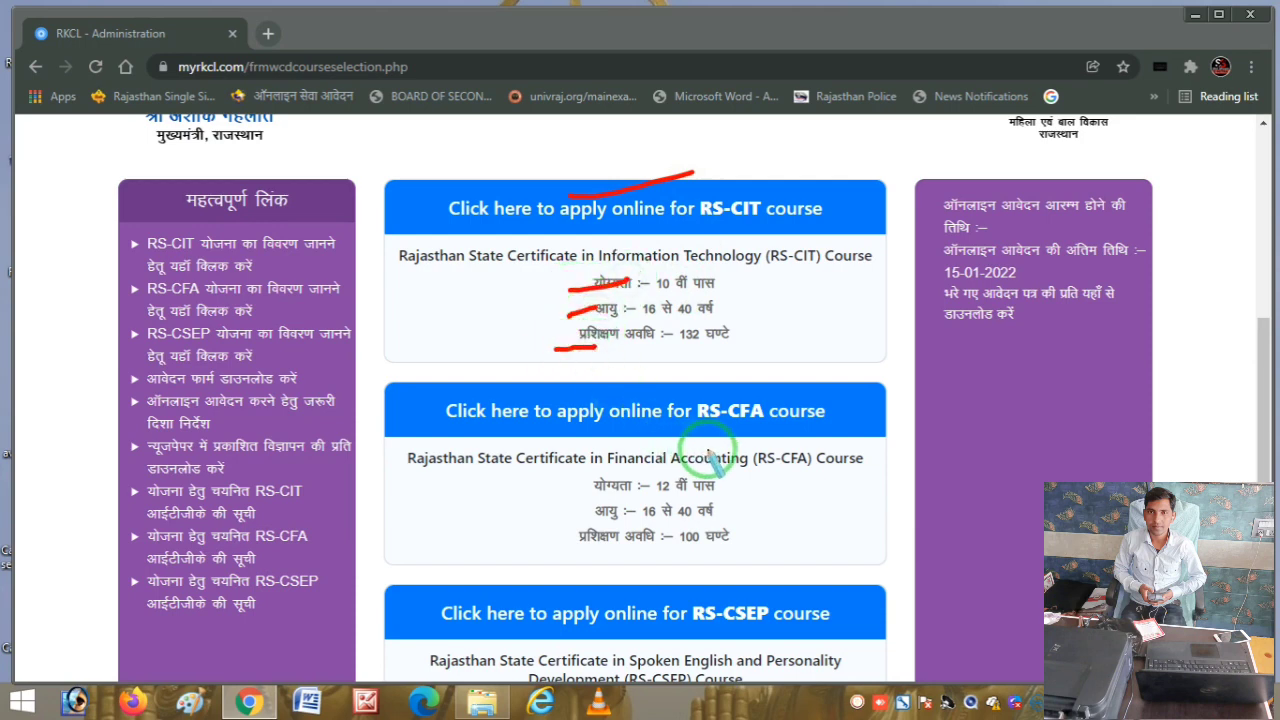
drag(700, 423, 764, 419)
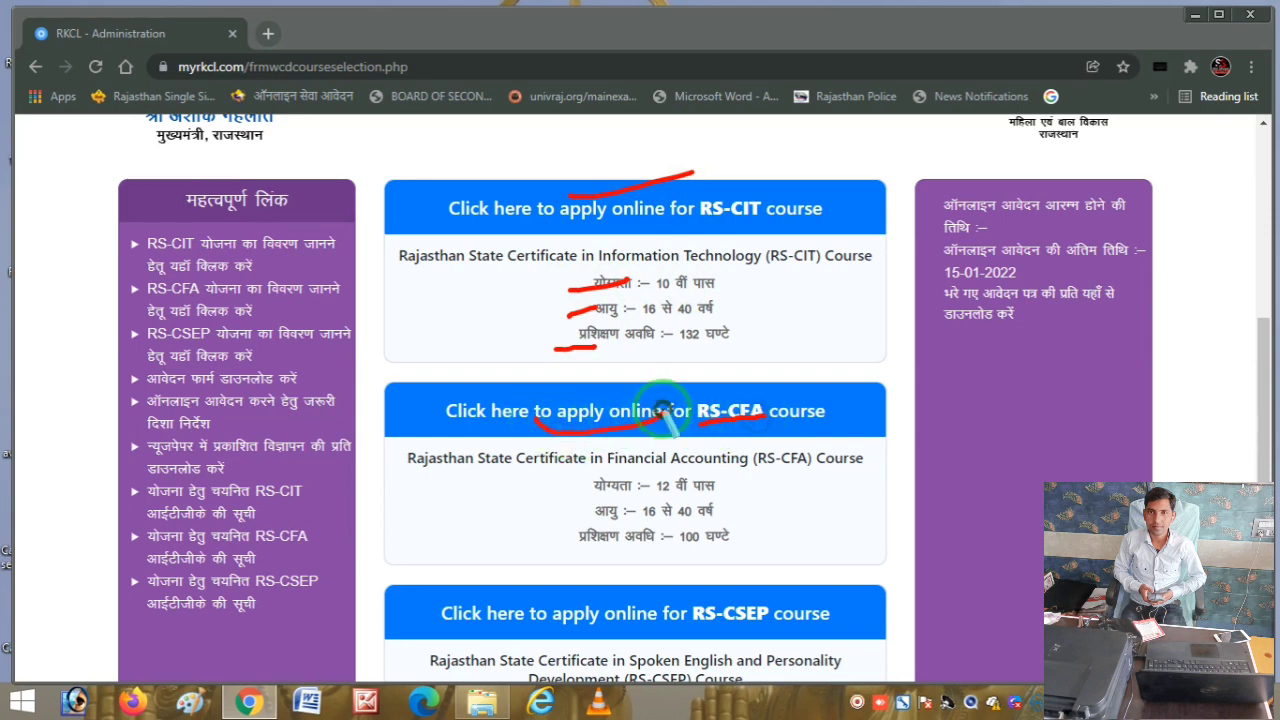
mouse_move(662, 400)
mouse_down()
mouse_move(595, 435)
mouse_move(655, 425)
mouse_up()
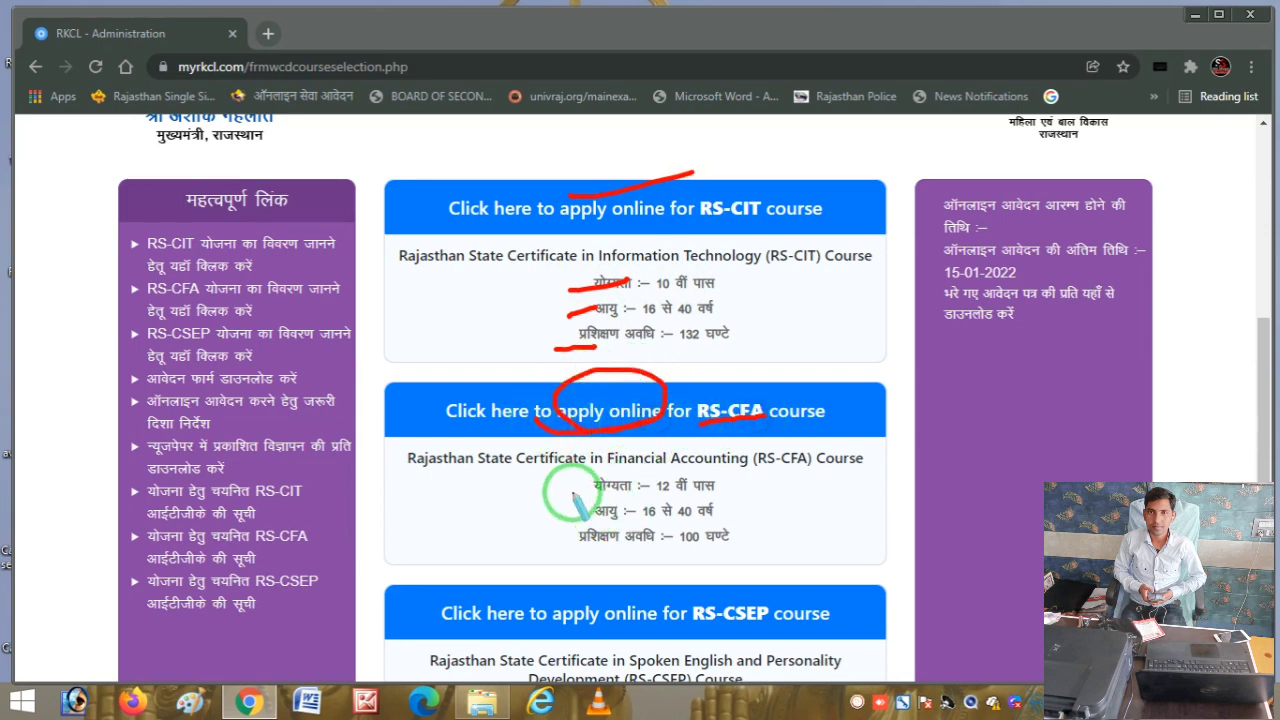
drag(563, 488, 622, 487)
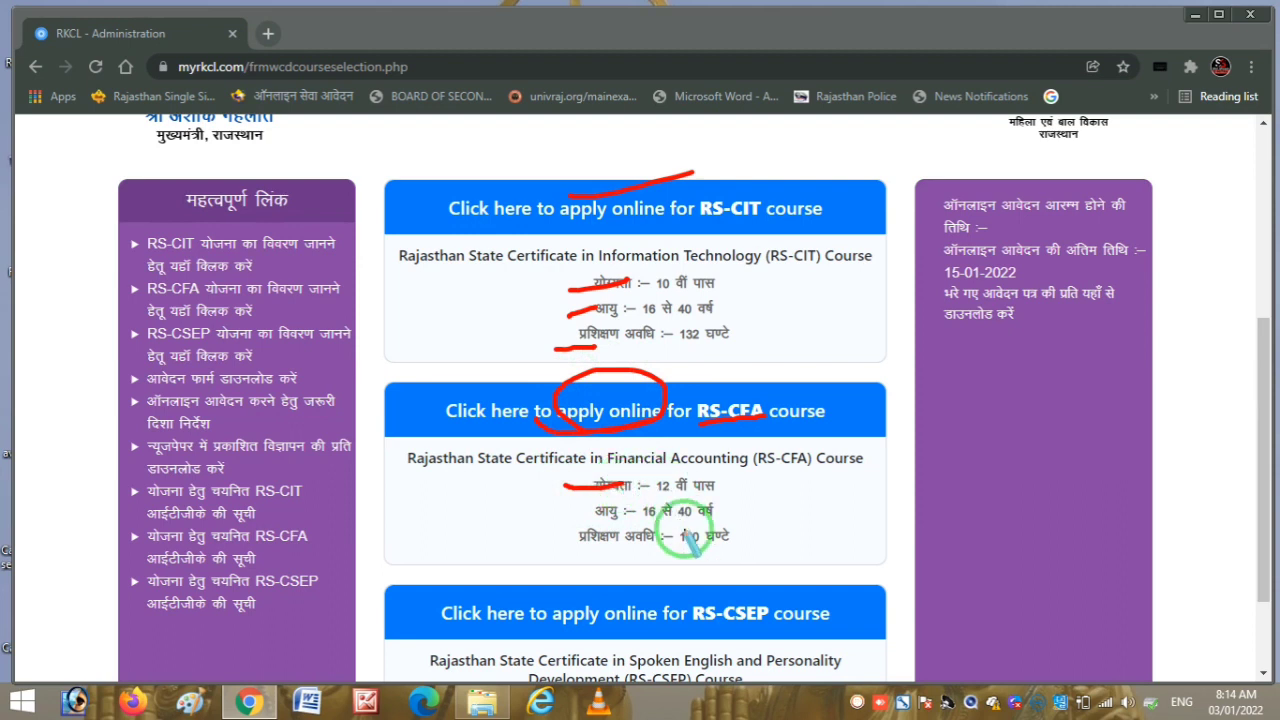
key(e)
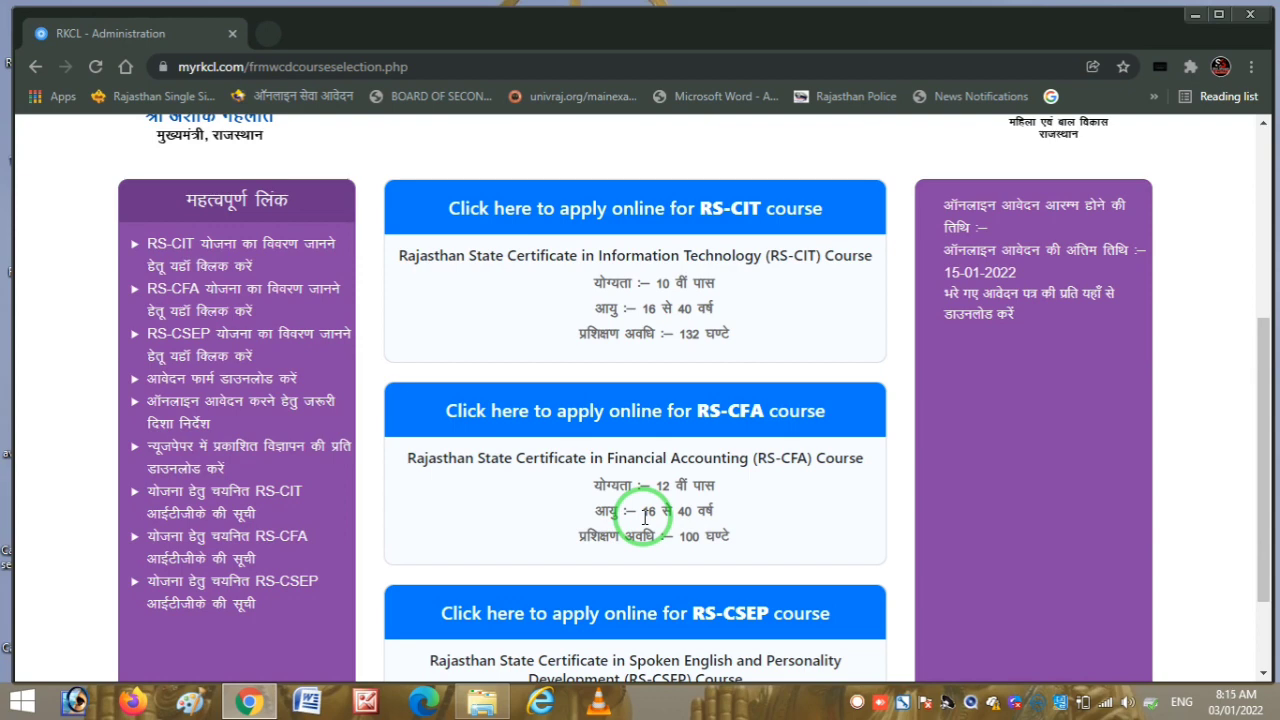
Step: Start the online application for the RS-CIT course and accept the course confirmation
scroll(575, 428, up, 2)
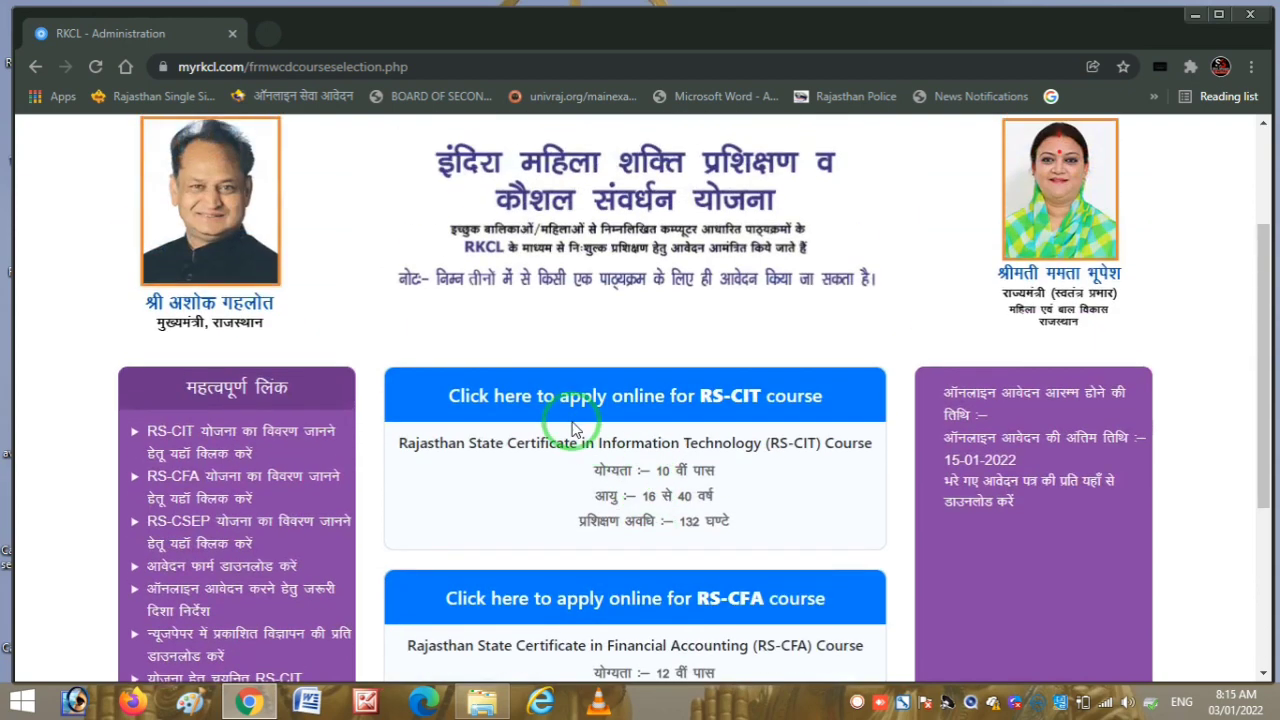
click(649, 405)
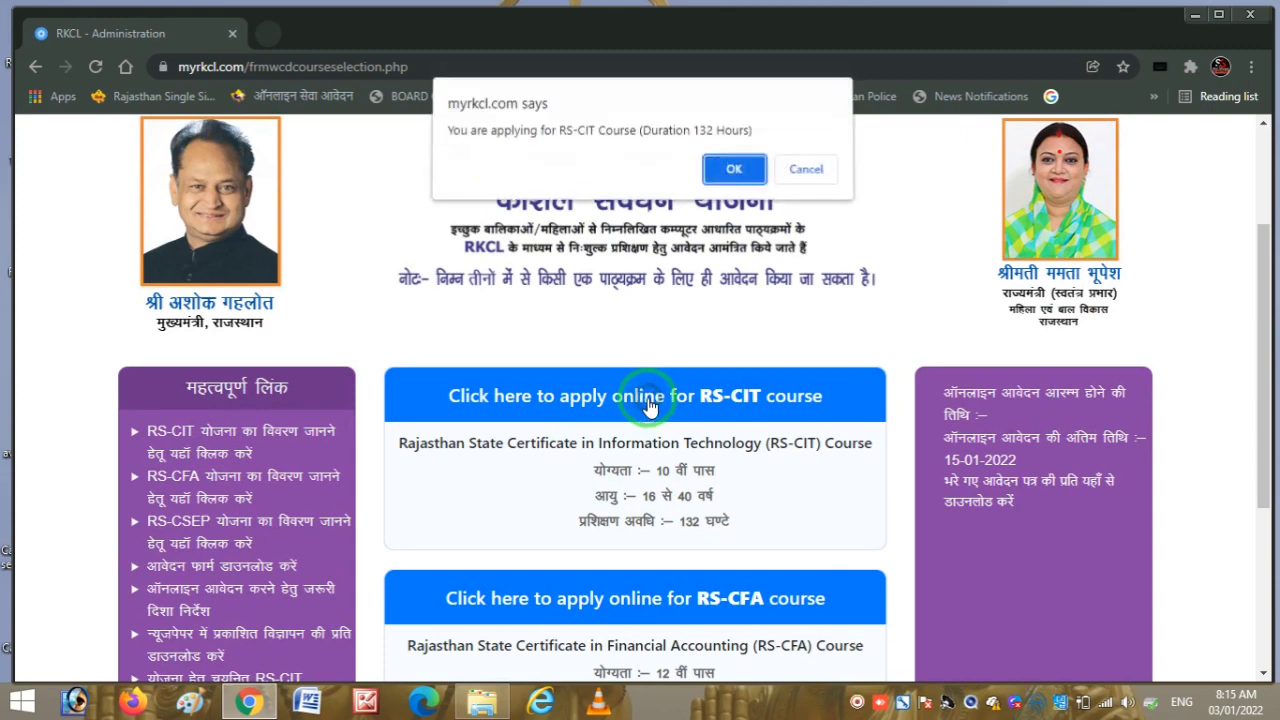
click(730, 172)
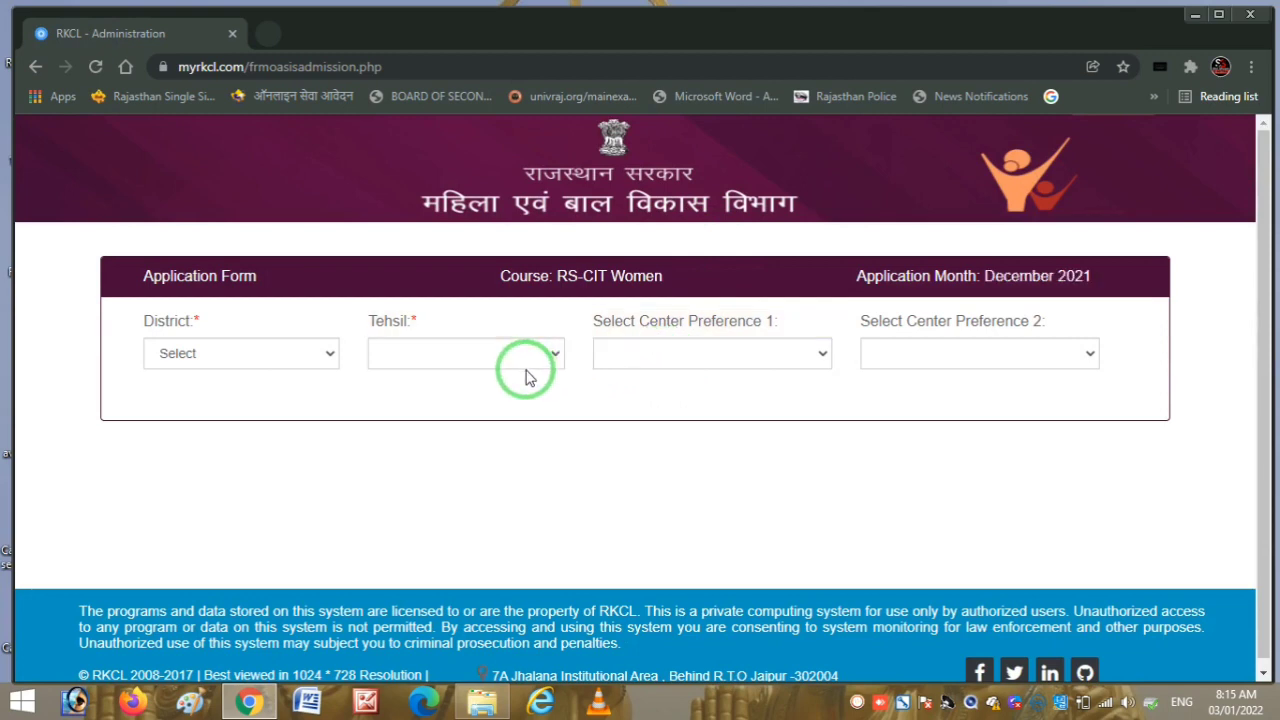
Step: Set the application's district to Bhilwara and its tehsil to Jahajpur
click(289, 355)
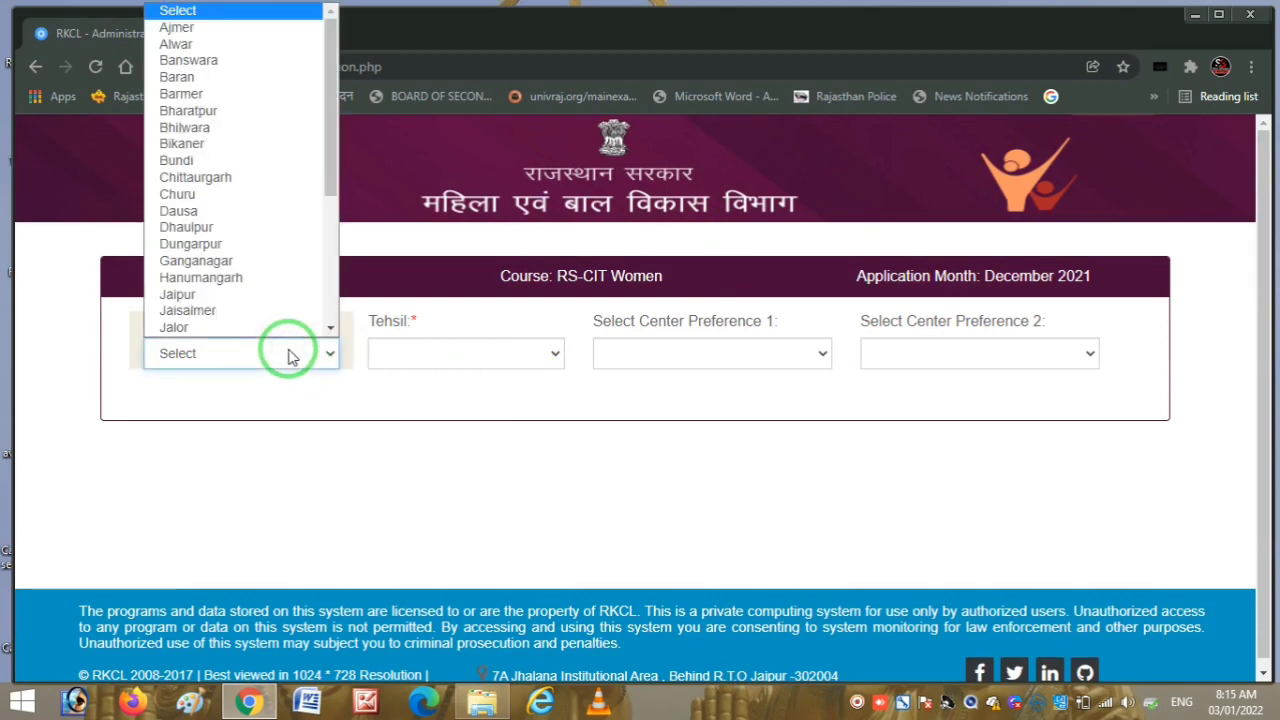
text(bhi)
click(289, 355)
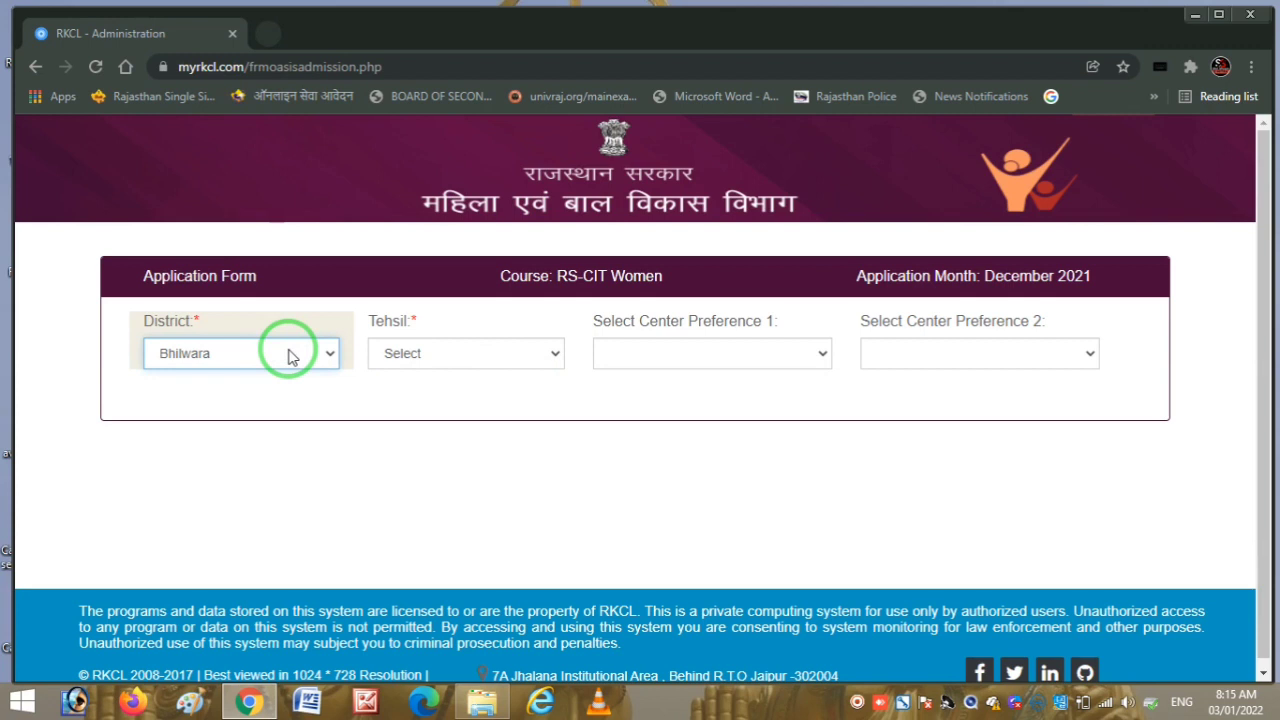
click(460, 359)
text(jpur)
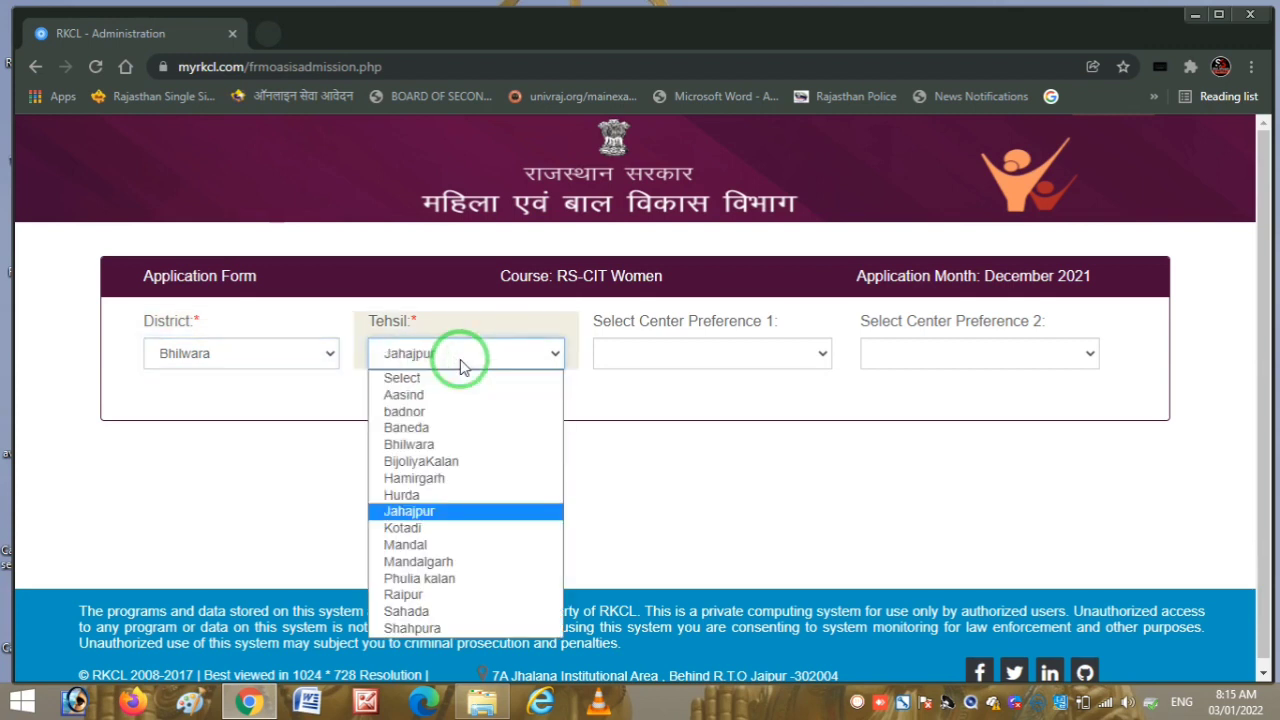
click(460, 365)
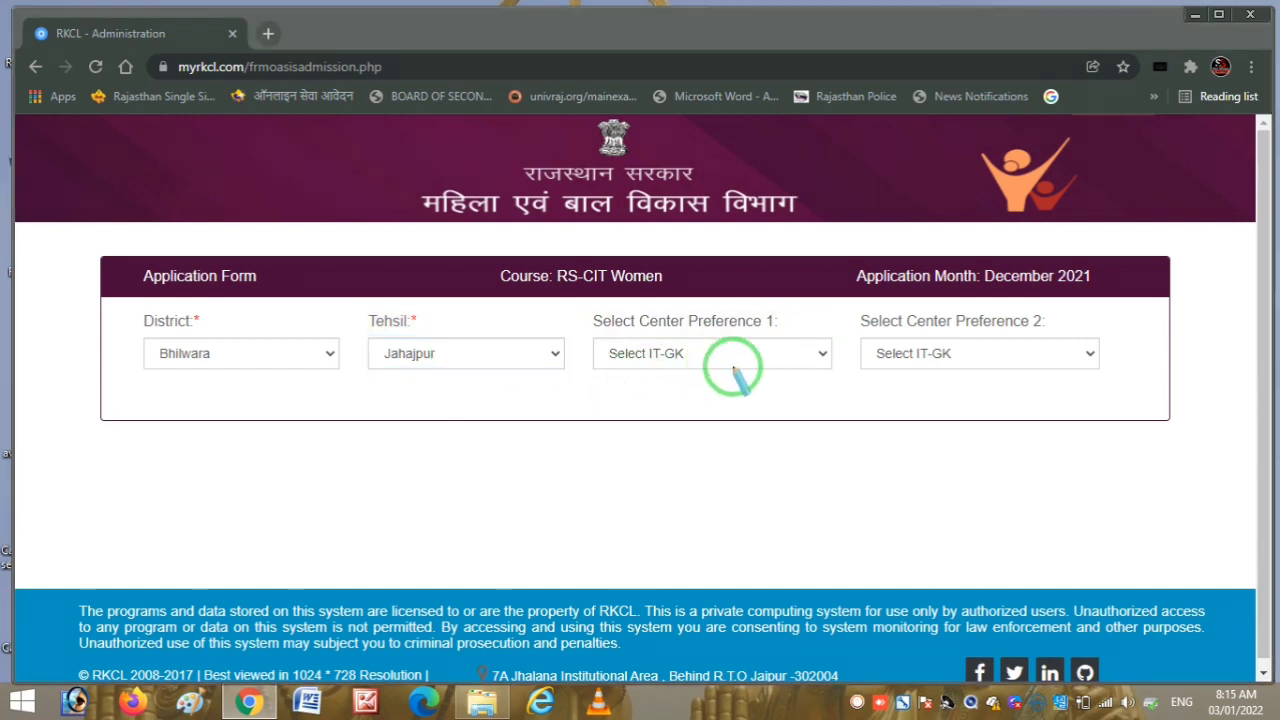
Step: Mark both center preference fields with red pen strokes and clear the marks
drag(703, 357, 783, 322)
drag(1006, 340, 1058, 312)
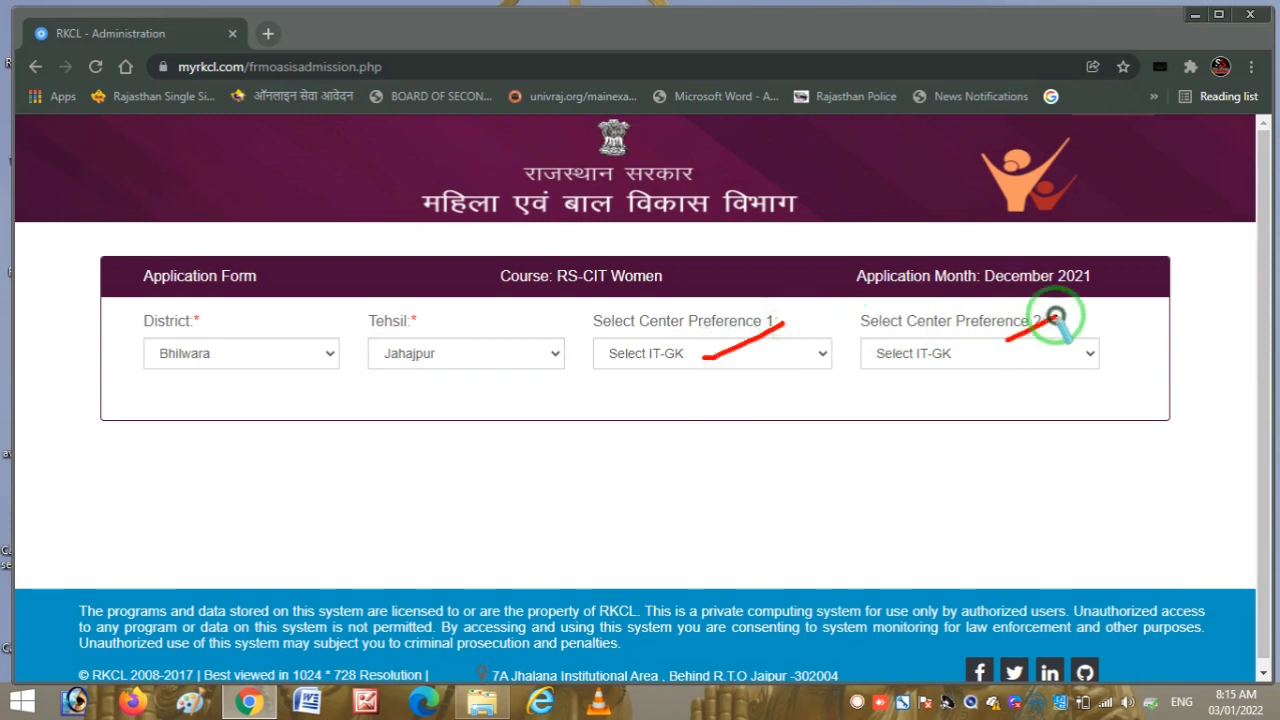
right_click(712, 418)
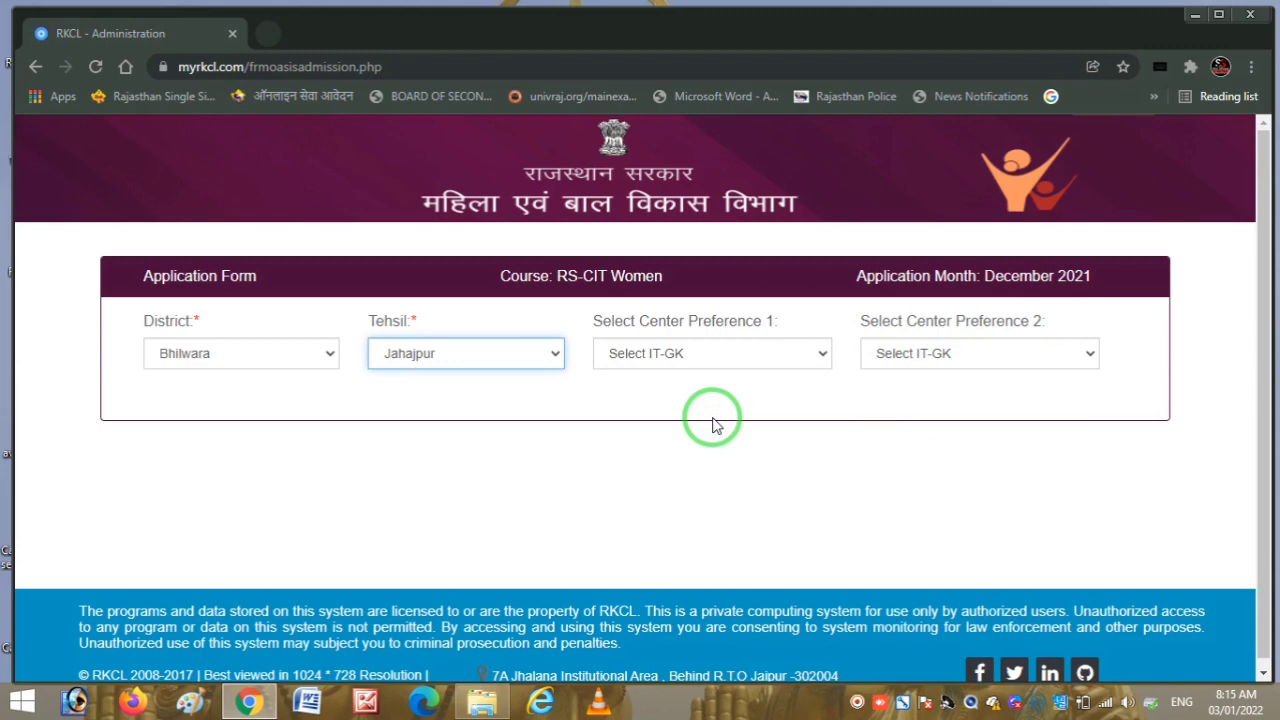
Step: Choose an IT-GK center for Center Preference 1 and a different one for Center Preference 2
click(733, 358)
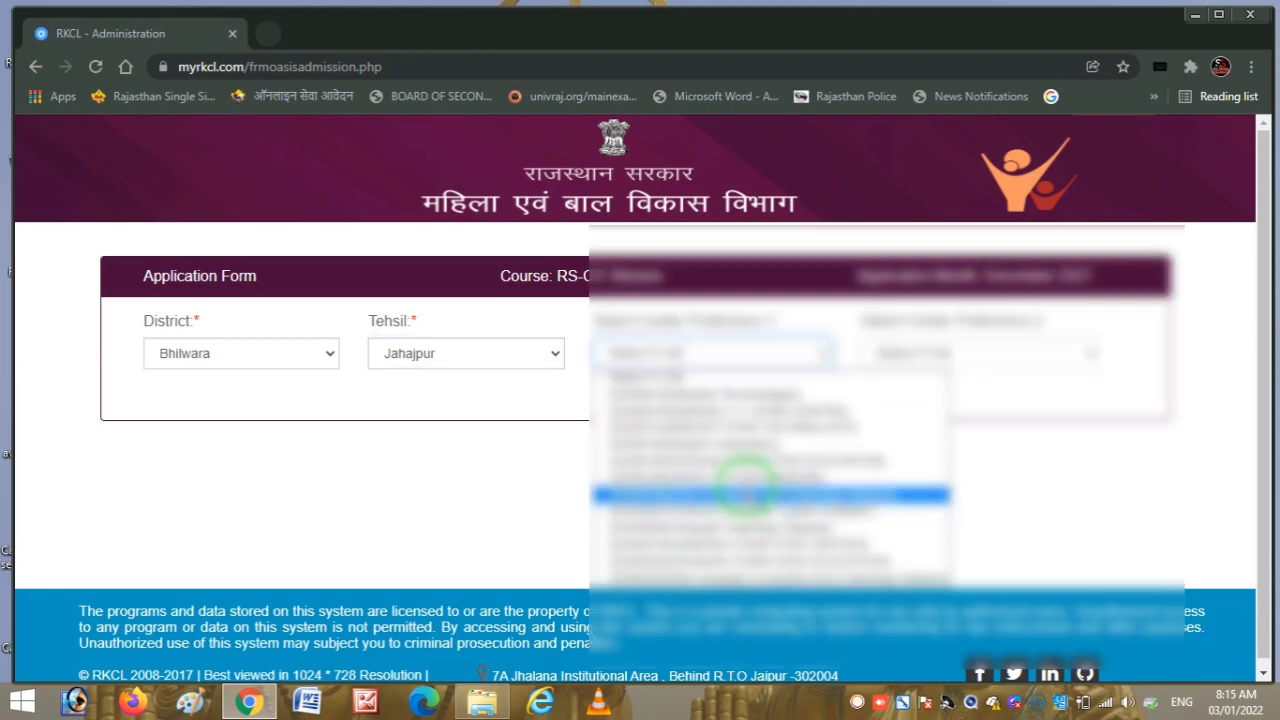
click(746, 448)
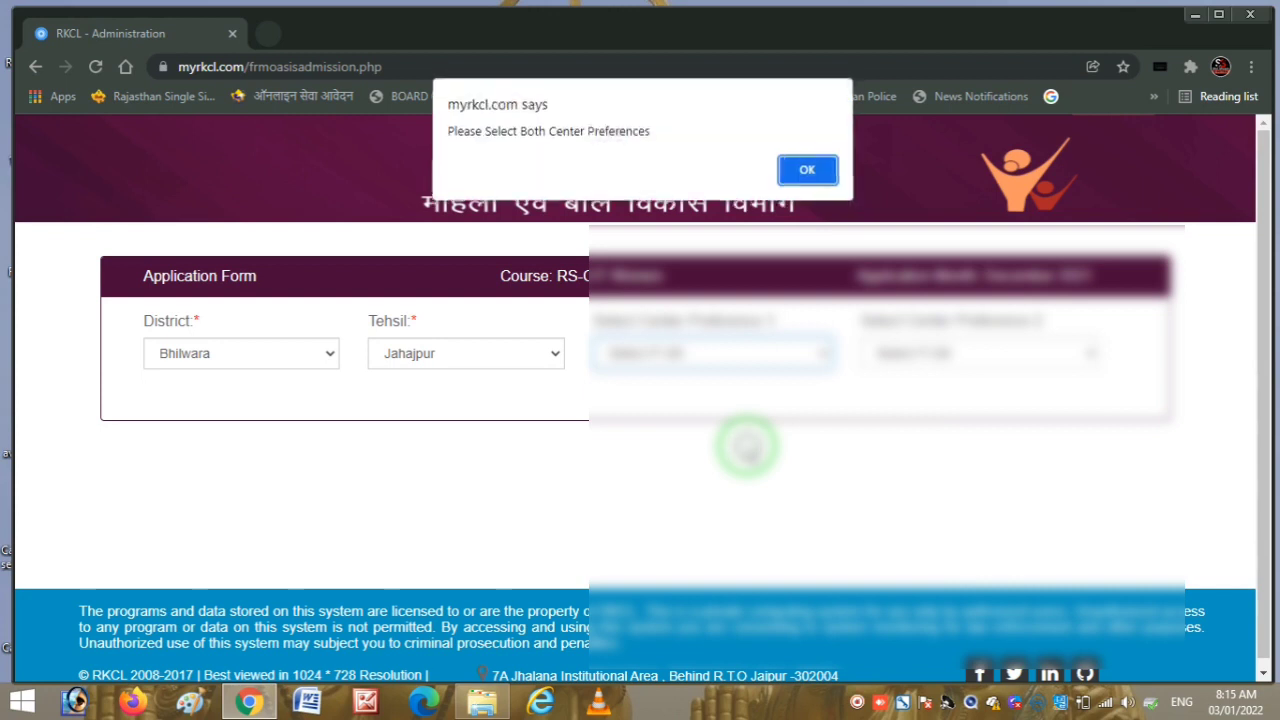
click(807, 170)
click(1030, 358)
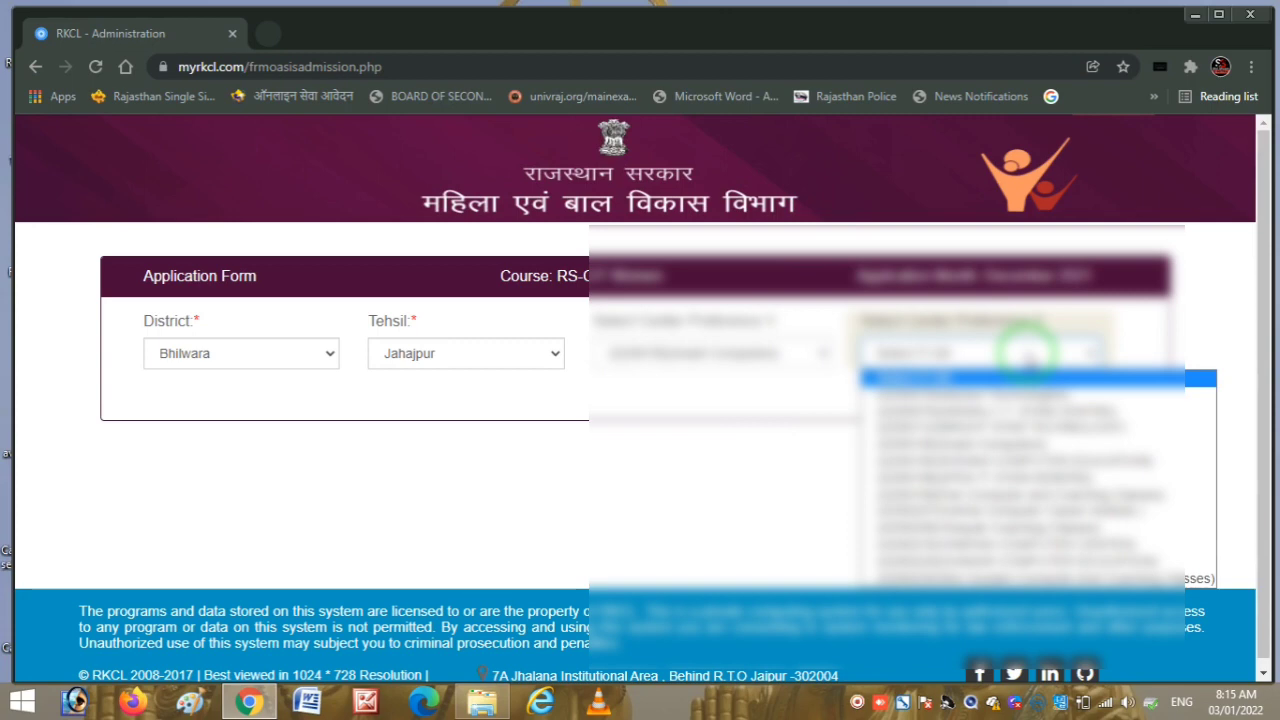
click(1015, 488)
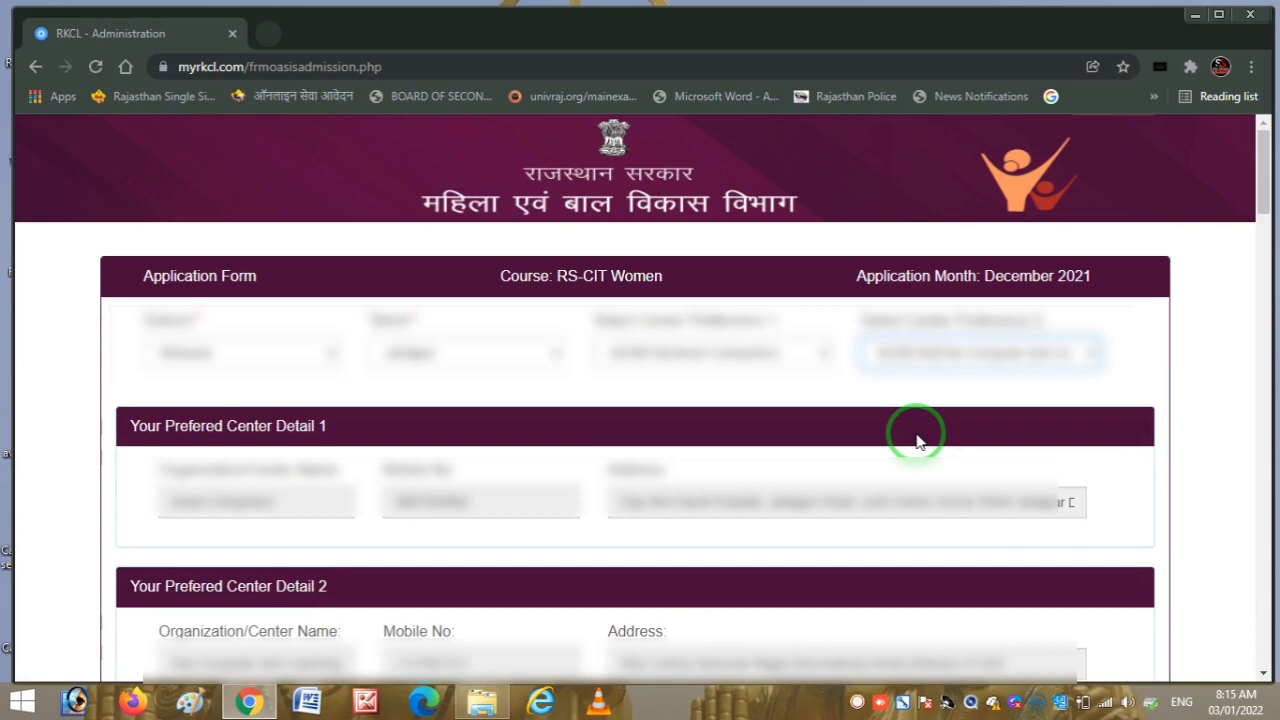
Step: Circle and underline the name, mobile number and address of both preferred centers in red, and clear the marks
scroll(918, 441, down, 2)
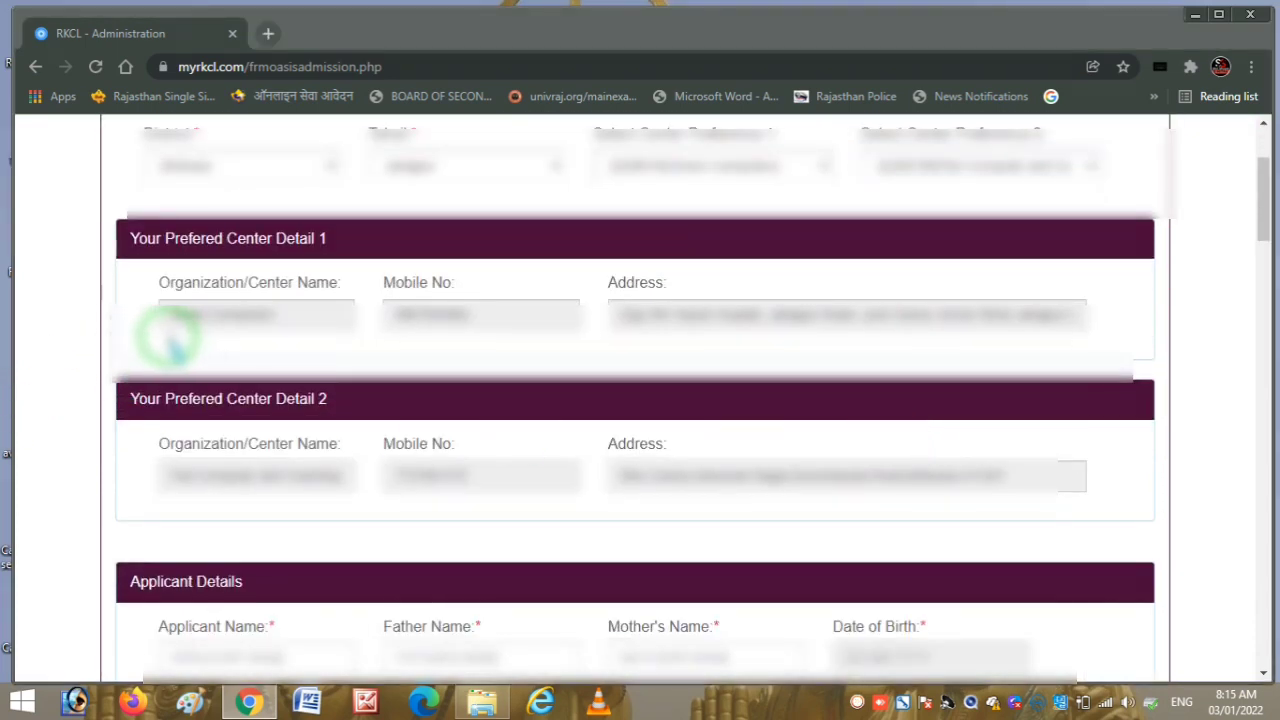
mouse_move(168, 336)
mouse_down()
mouse_move(296, 309)
mouse_move(143, 309)
mouse_move(235, 342)
mouse_up()
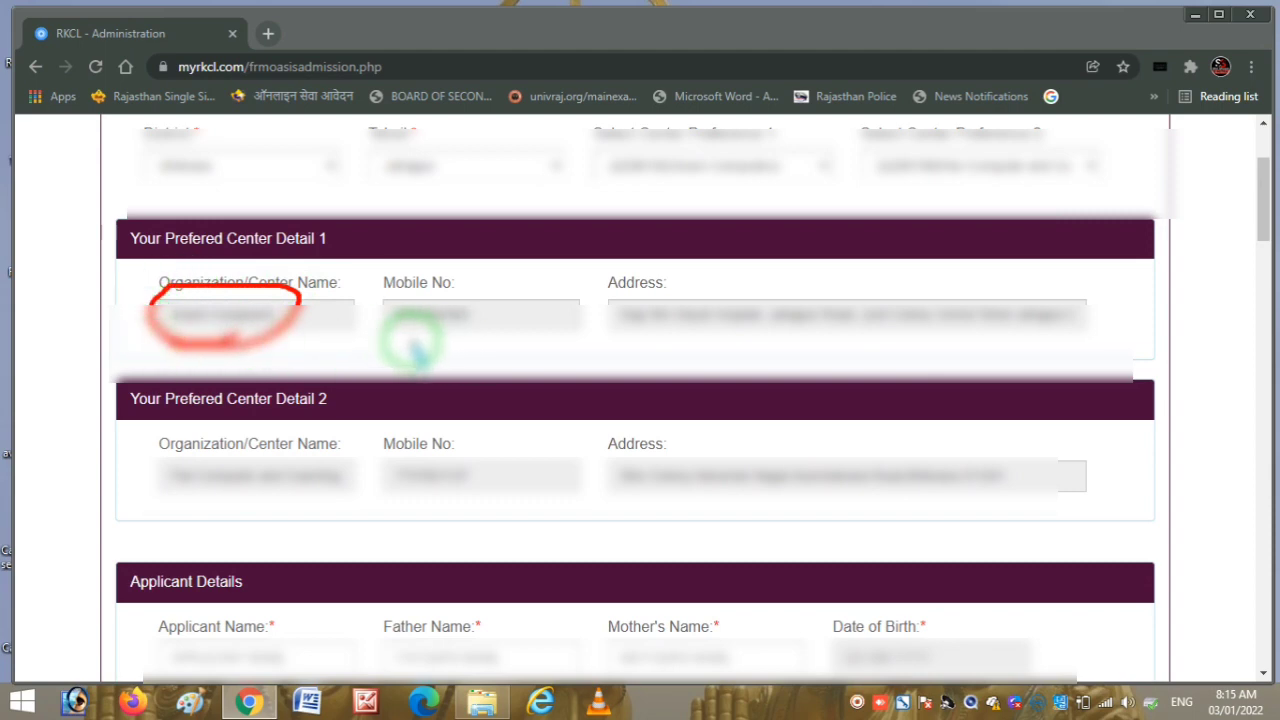
mouse_move(395, 340)
mouse_down()
mouse_move(471, 337)
mouse_move(471, 292)
mouse_move(400, 309)
mouse_move(395, 335)
mouse_move(442, 336)
mouse_up()
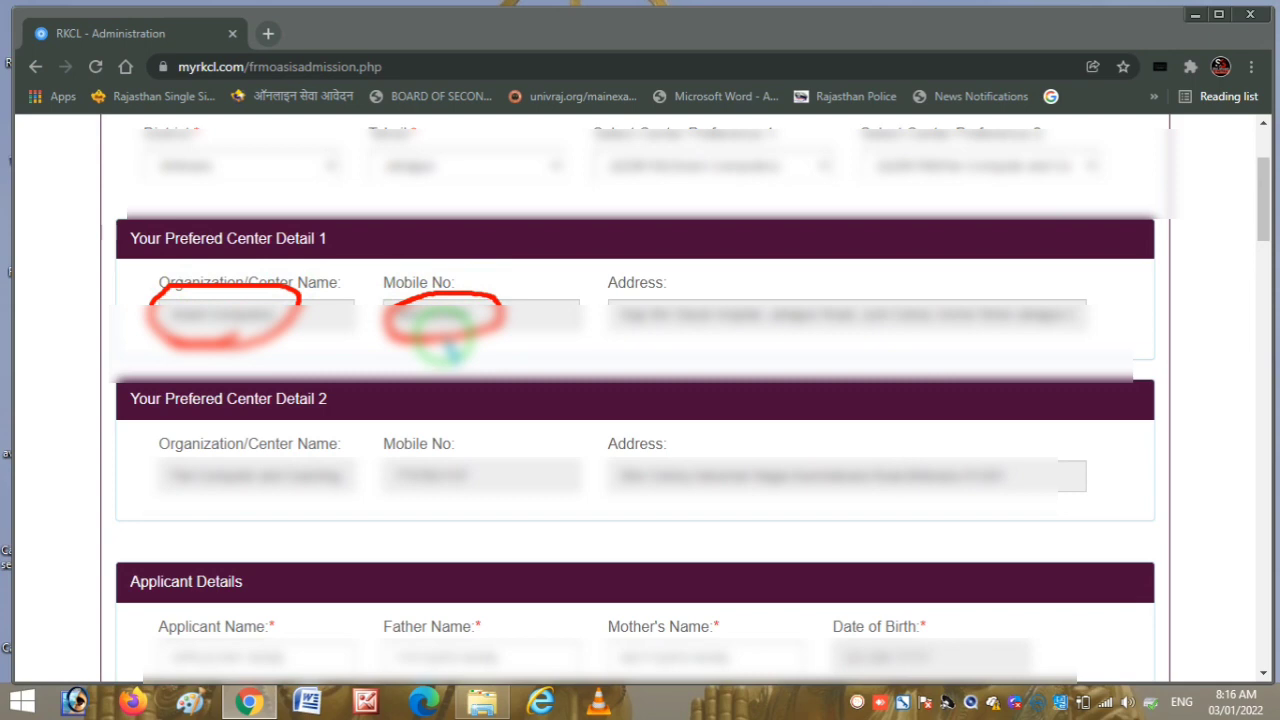
drag(614, 334, 1072, 316)
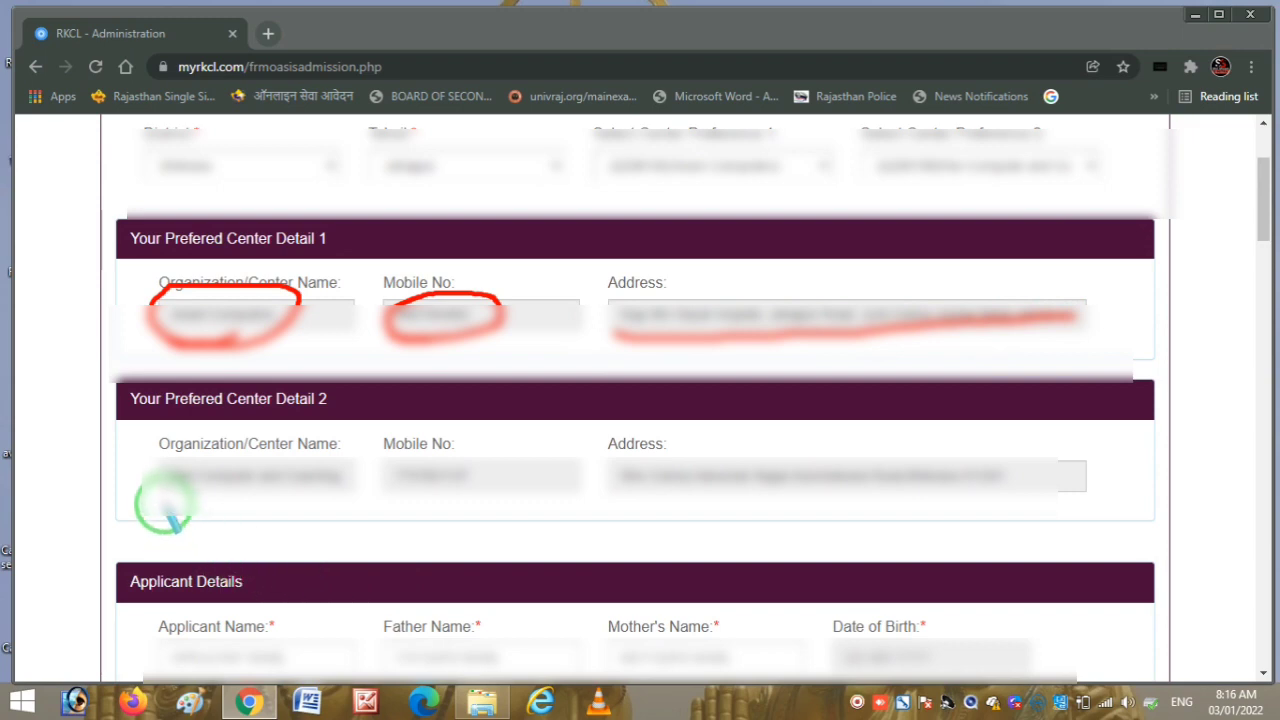
drag(168, 505, 318, 503)
mouse_move(400, 495)
mouse_down()
mouse_move(514, 488)
mouse_move(400, 450)
mouse_move(470, 505)
mouse_up()
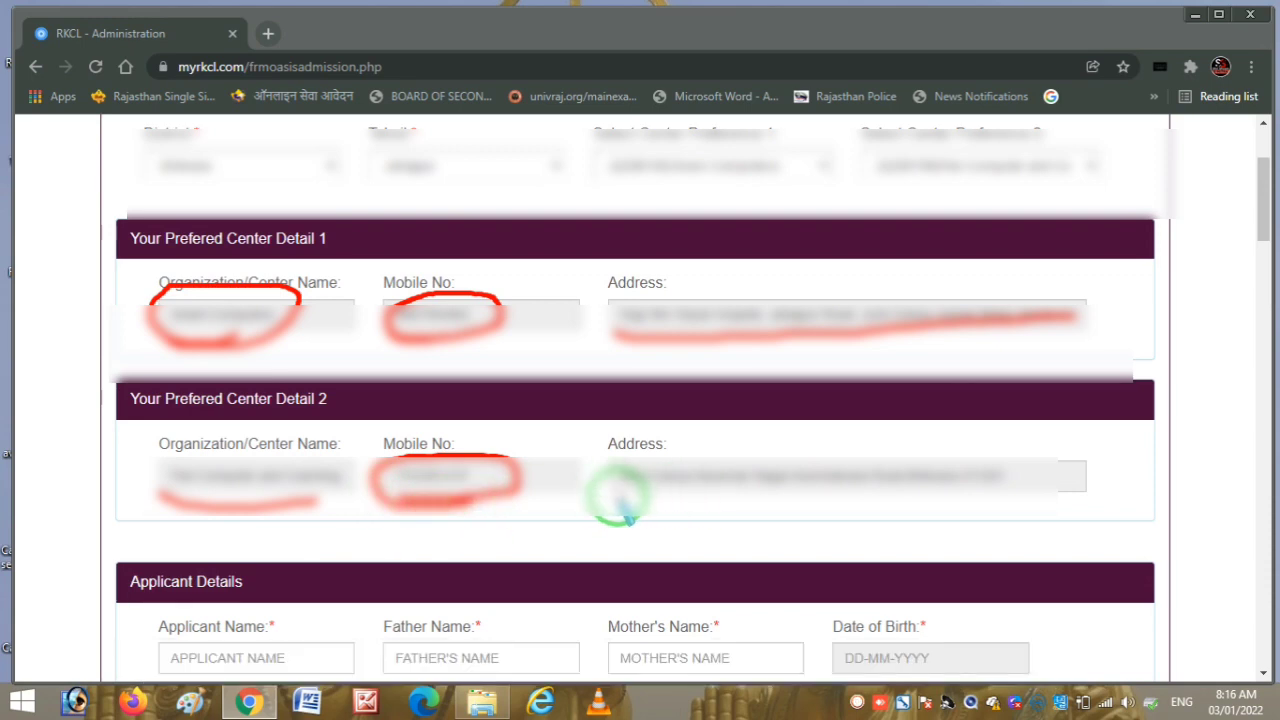
mouse_move(608, 494)
mouse_down()
mouse_move(1015, 468)
mouse_move(903, 526)
mouse_move(600, 509)
mouse_move(878, 440)
mouse_up()
right_click(561, 400)
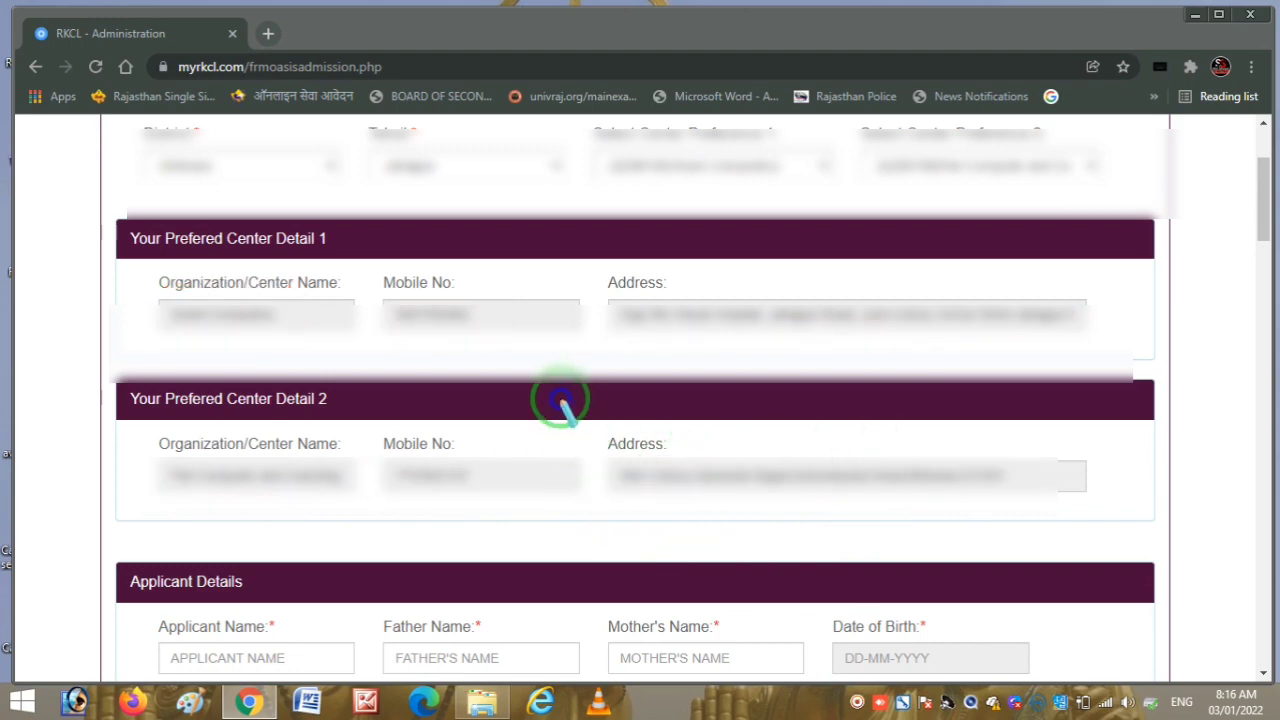
key(Escape)
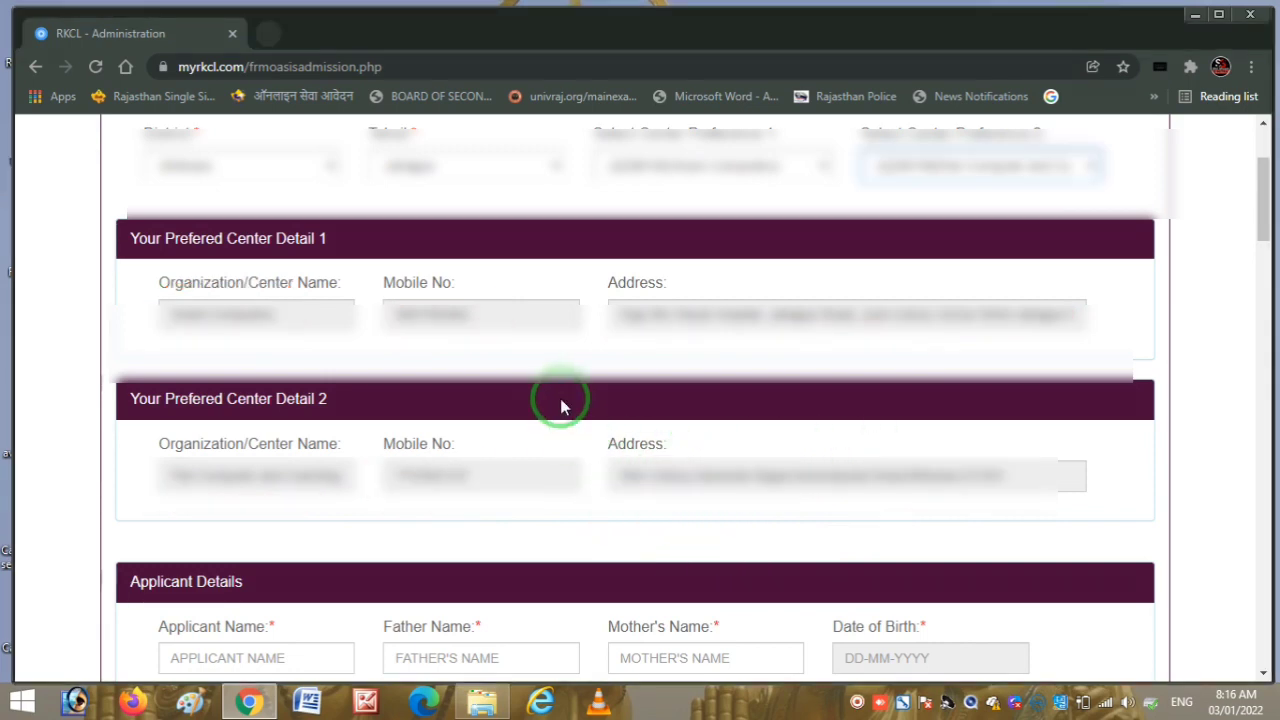
Step: Mark the applicant, father and mother name fields in Applicant Details with red pen ticks, and clear the marks
scroll(561, 405, down, 4)
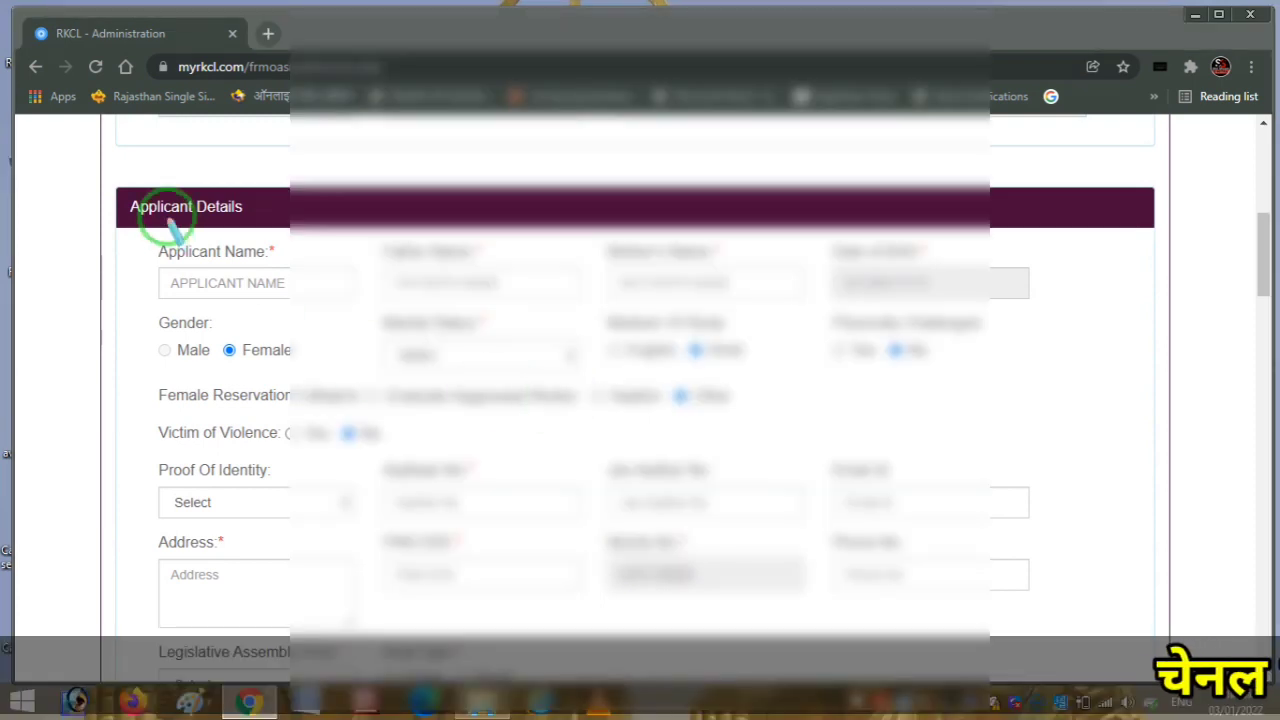
drag(204, 290, 264, 269)
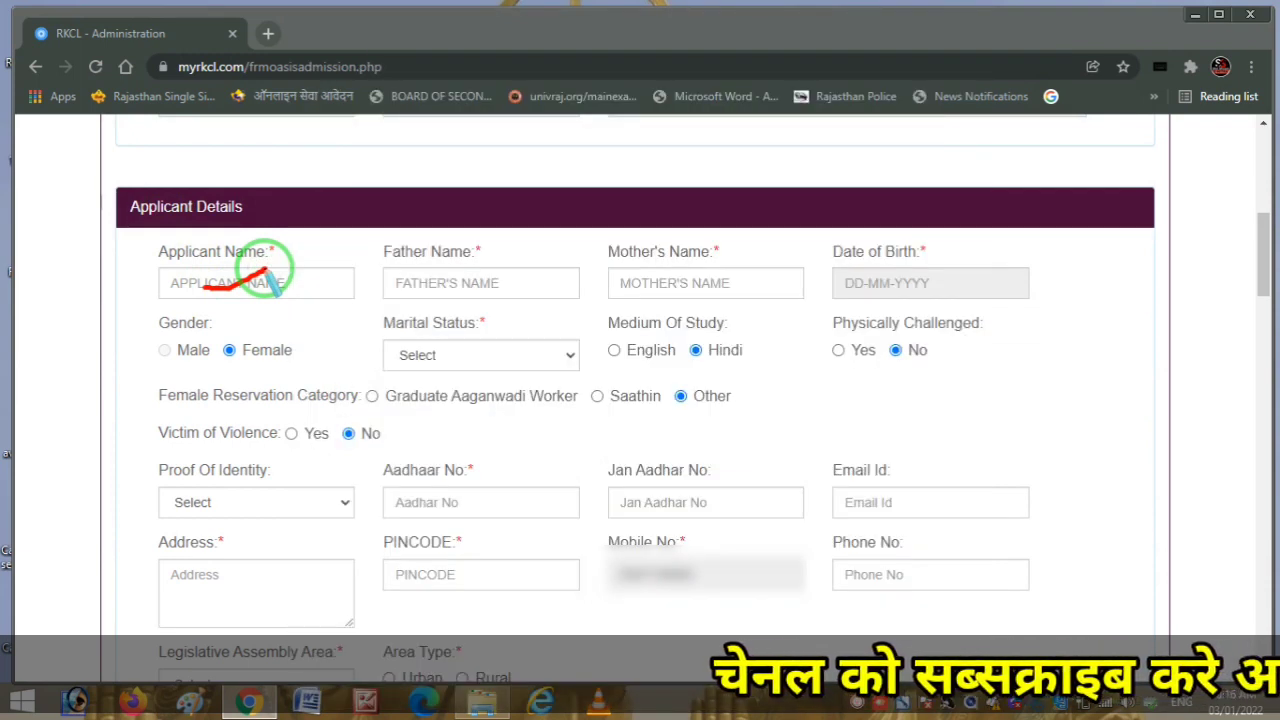
drag(440, 287, 497, 271)
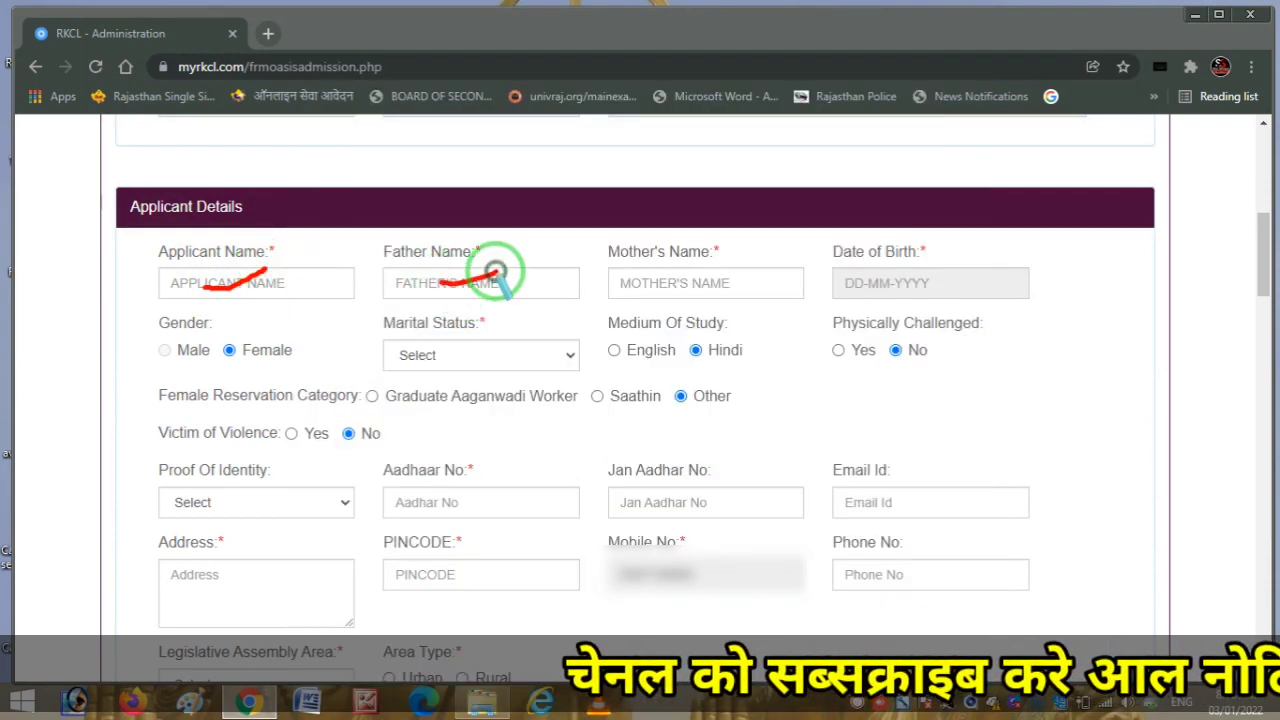
drag(650, 284, 714, 261)
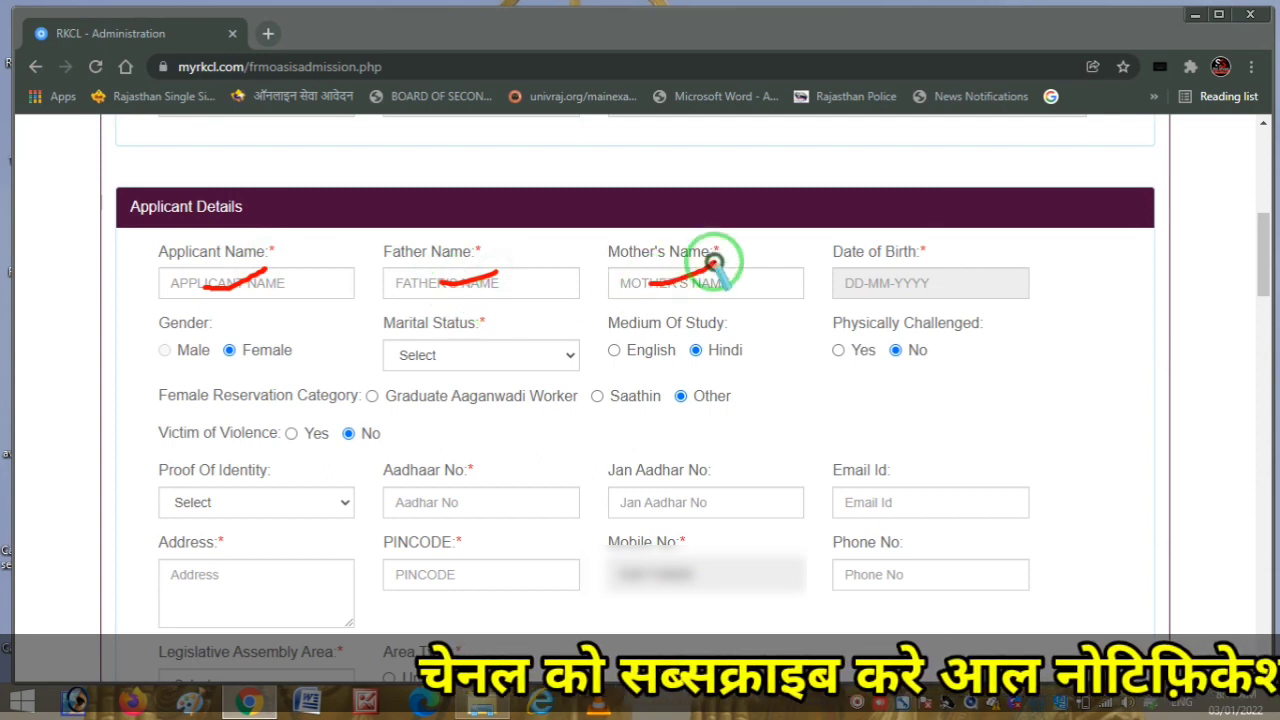
right_click(691, 271)
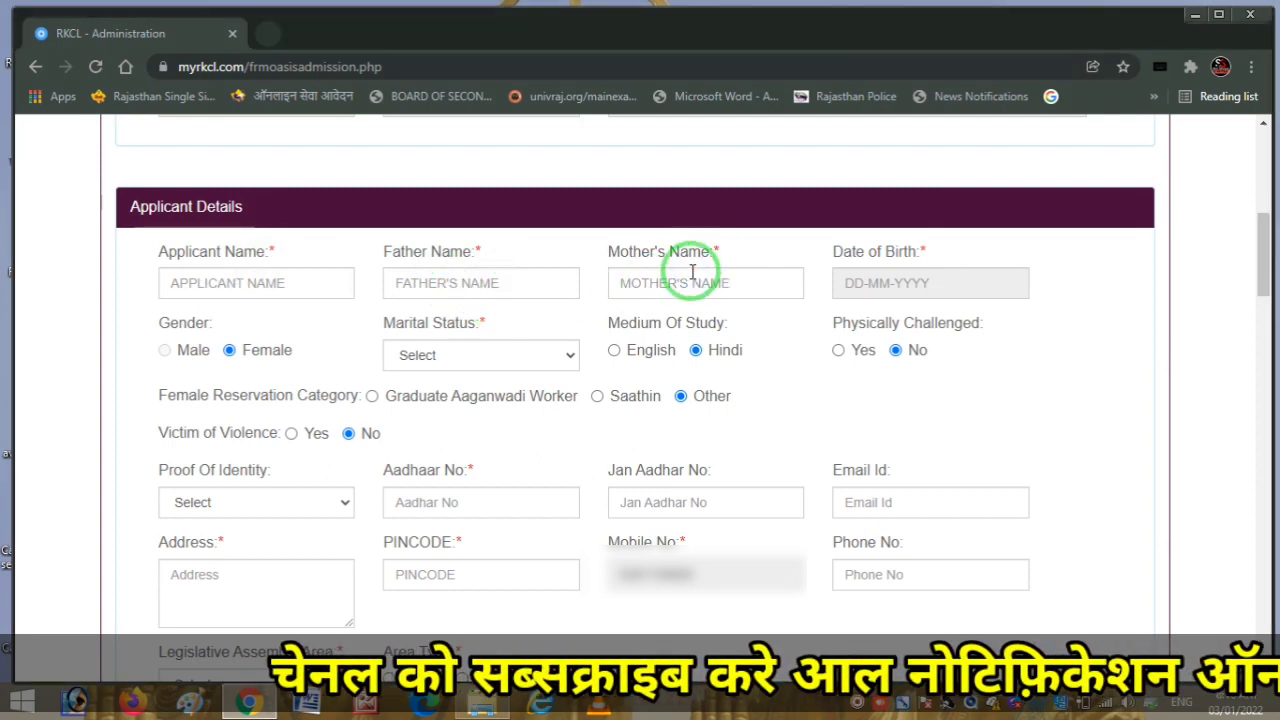
Step: Choose the applicant's date of birth in the Applicant Details section
click(949, 287)
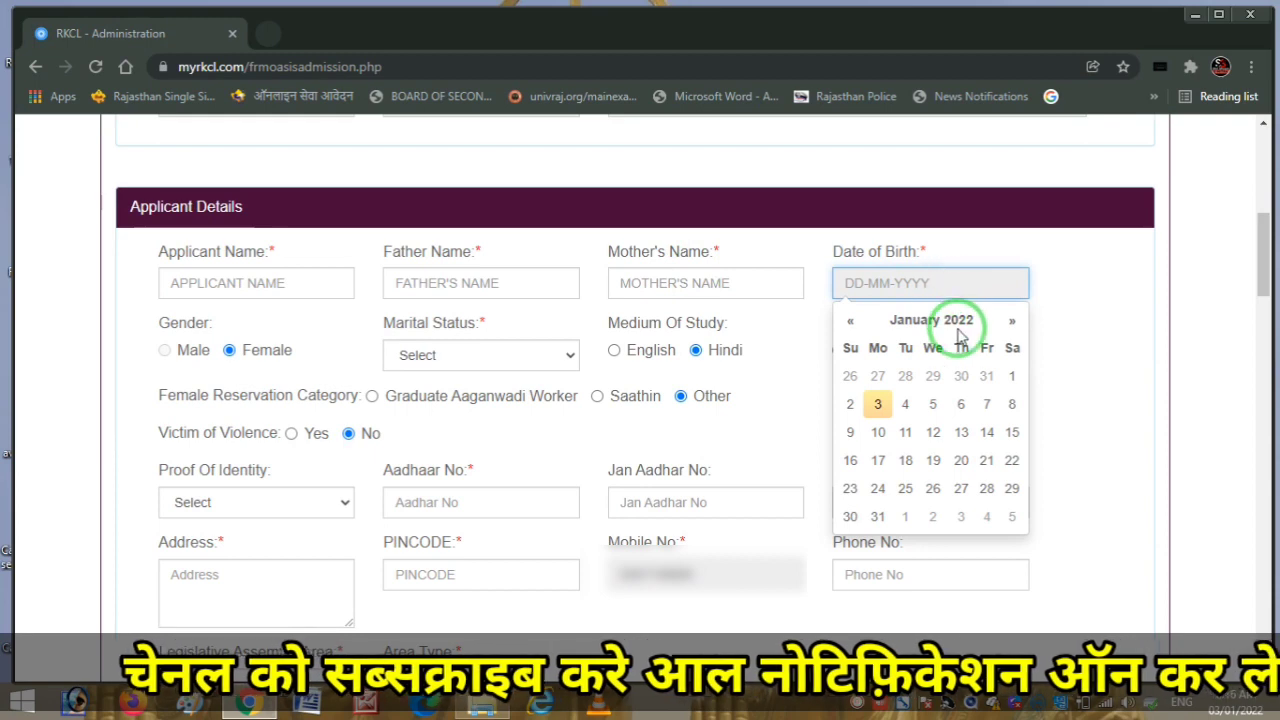
click(946, 320)
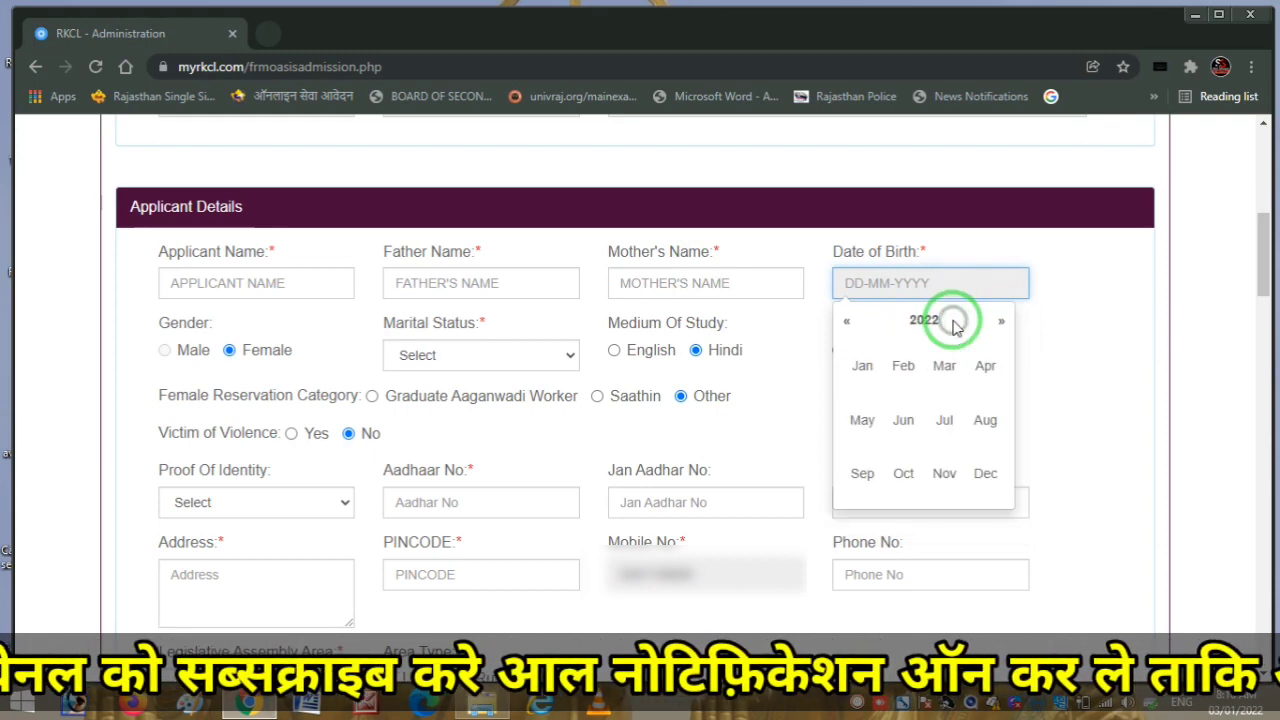
click(873, 330)
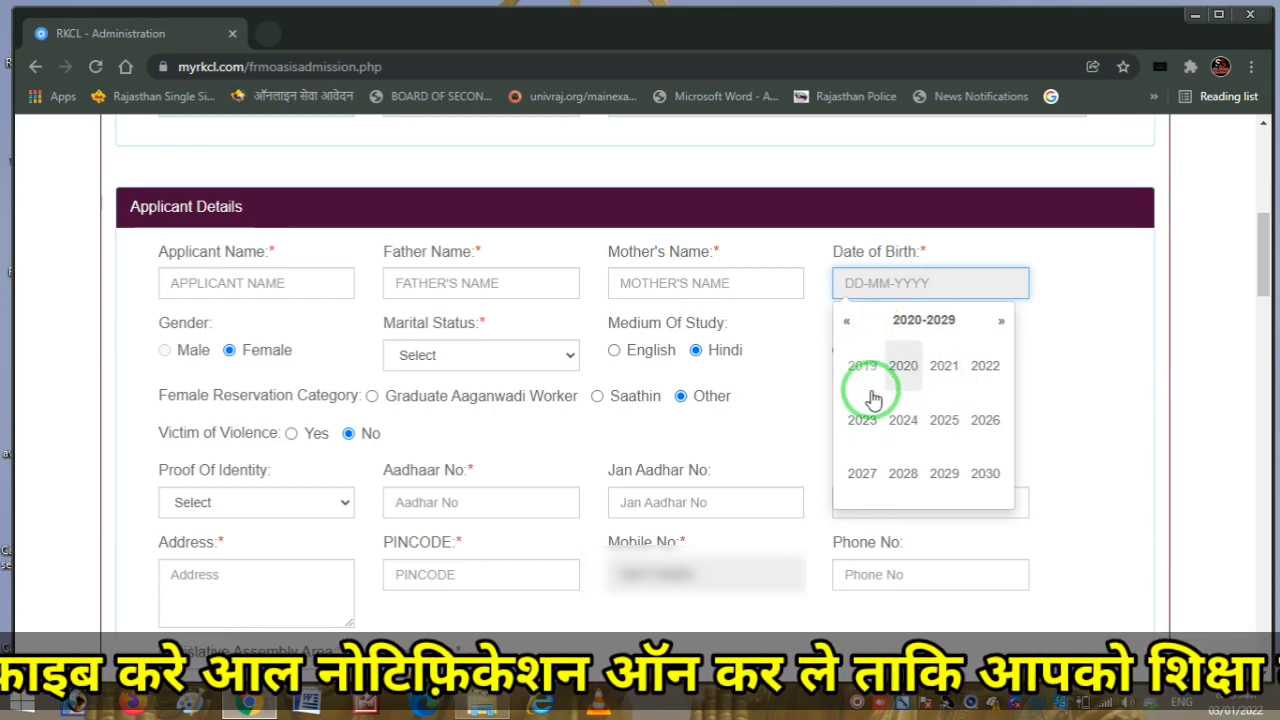
click(849, 323)
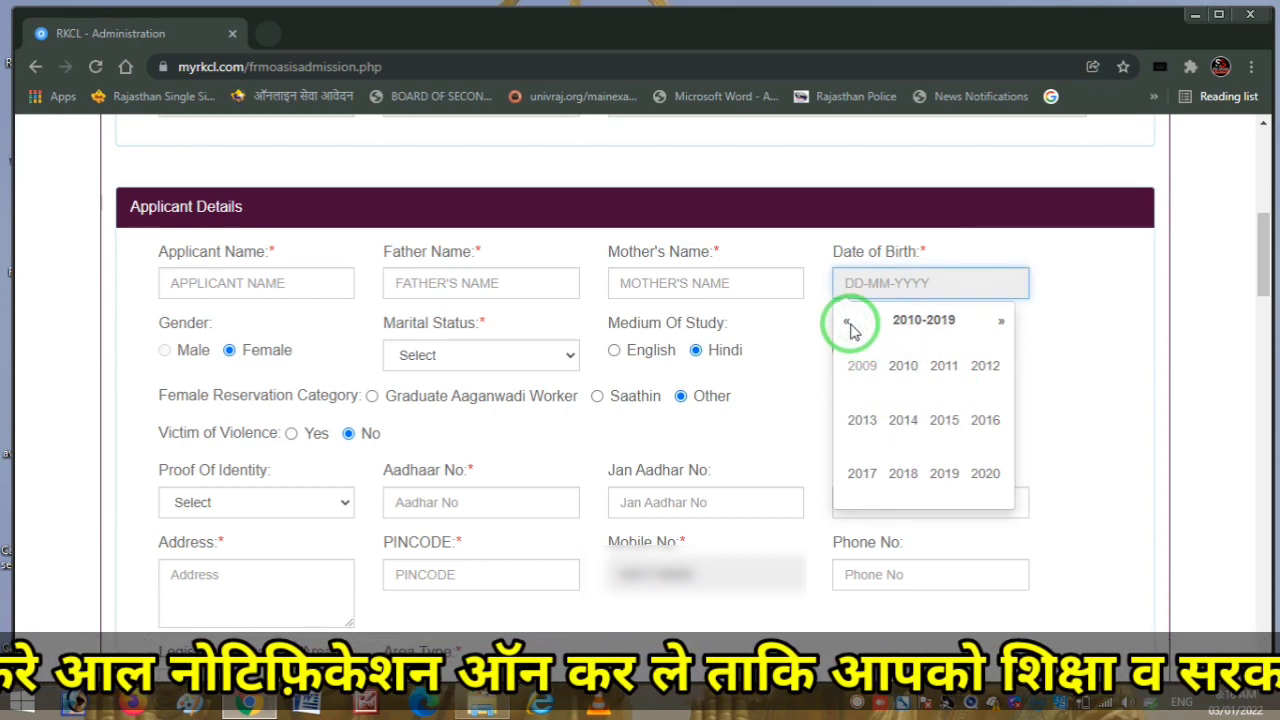
click(849, 323)
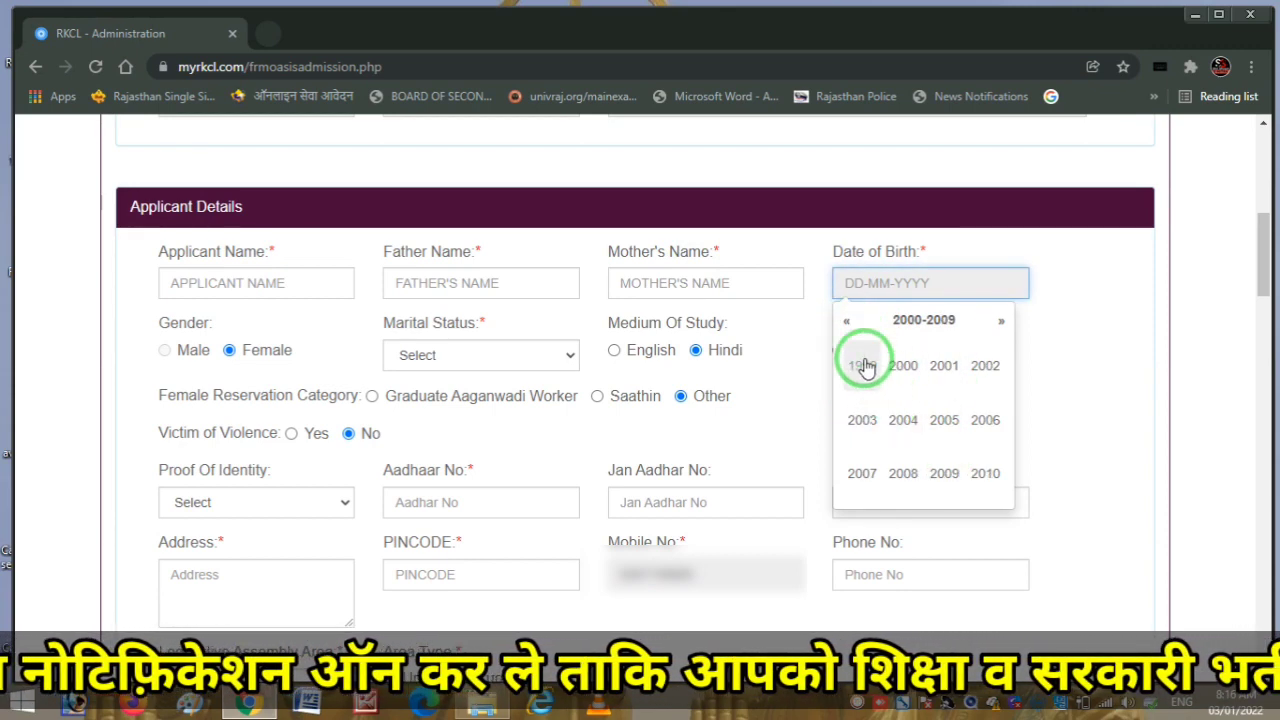
click(846, 324)
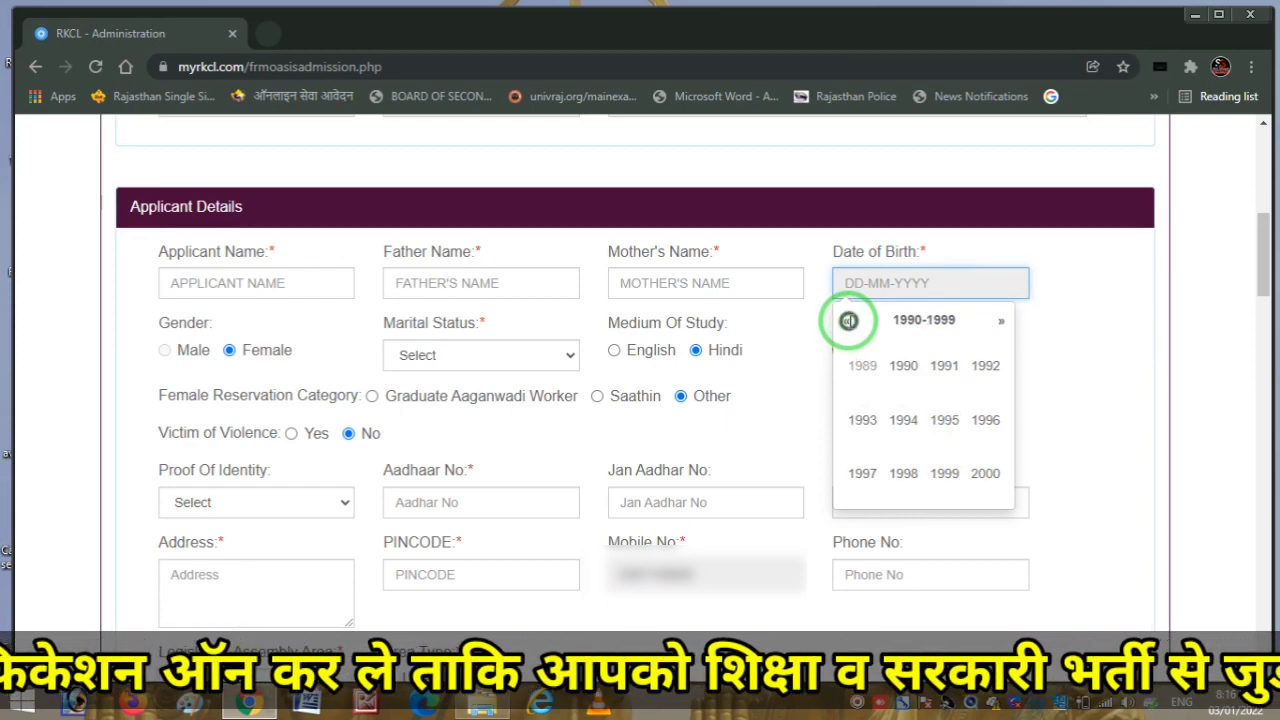
click(848, 321)
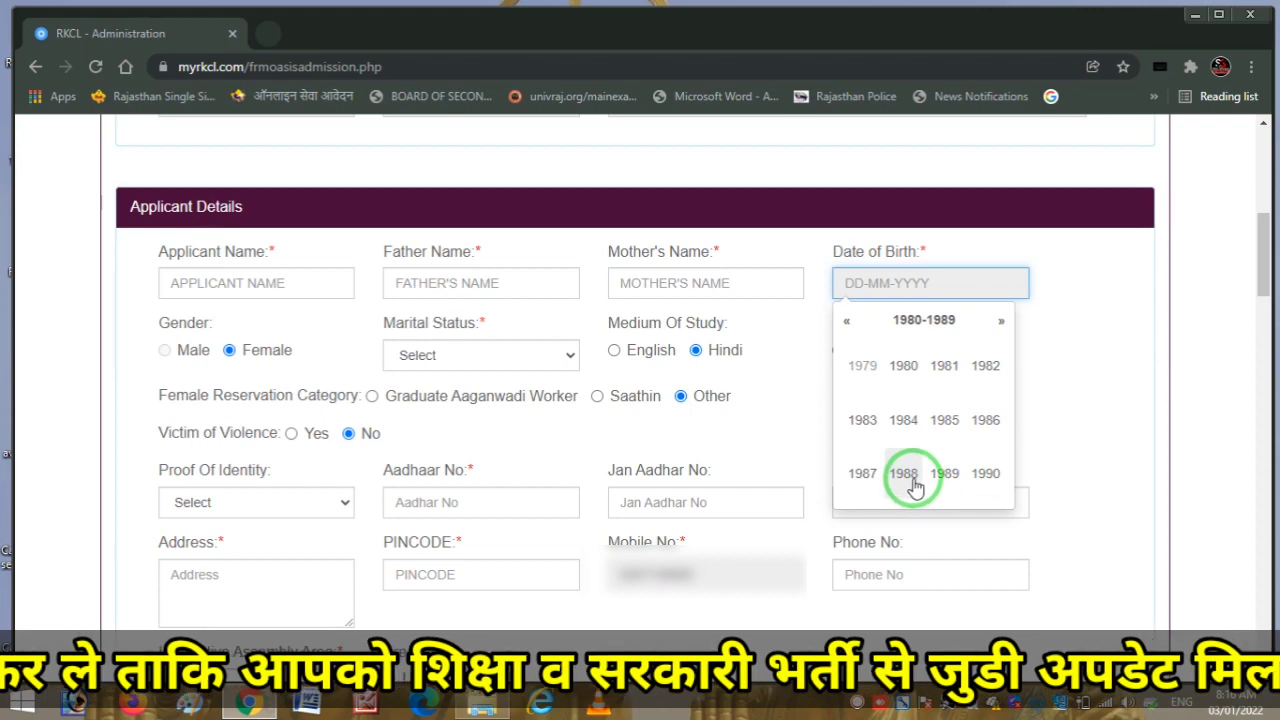
click(986, 476)
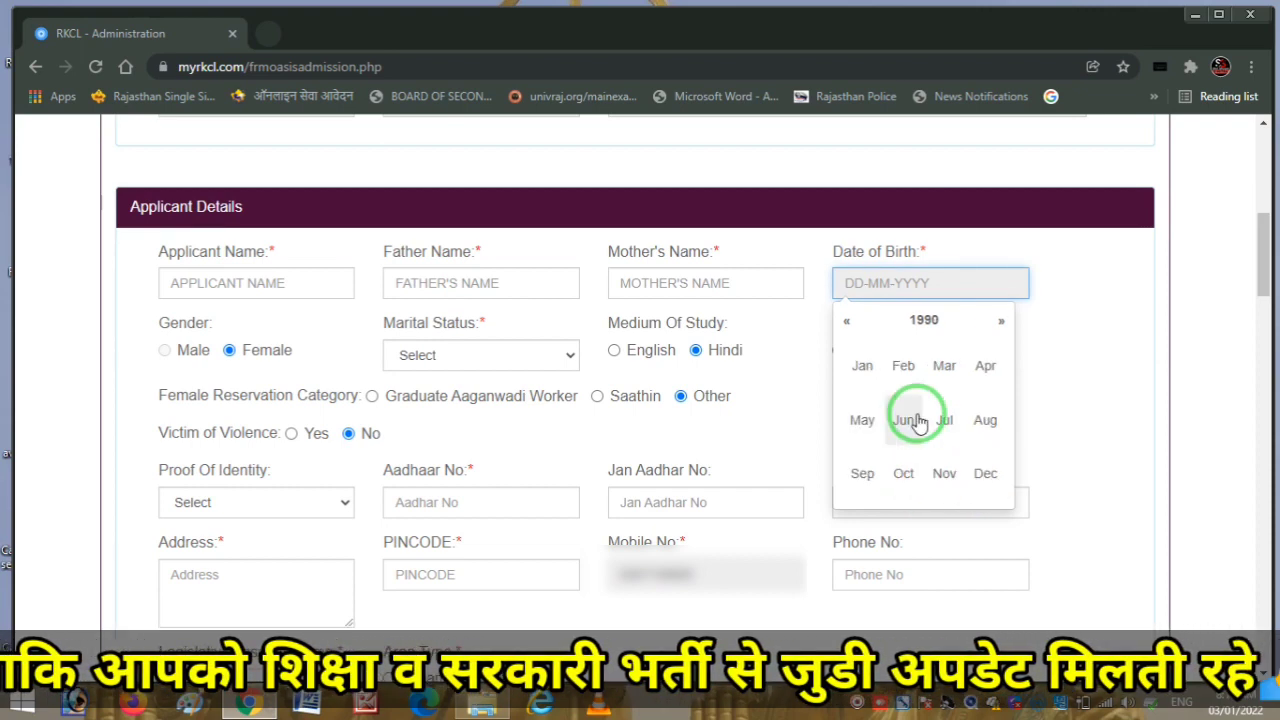
click(906, 370)
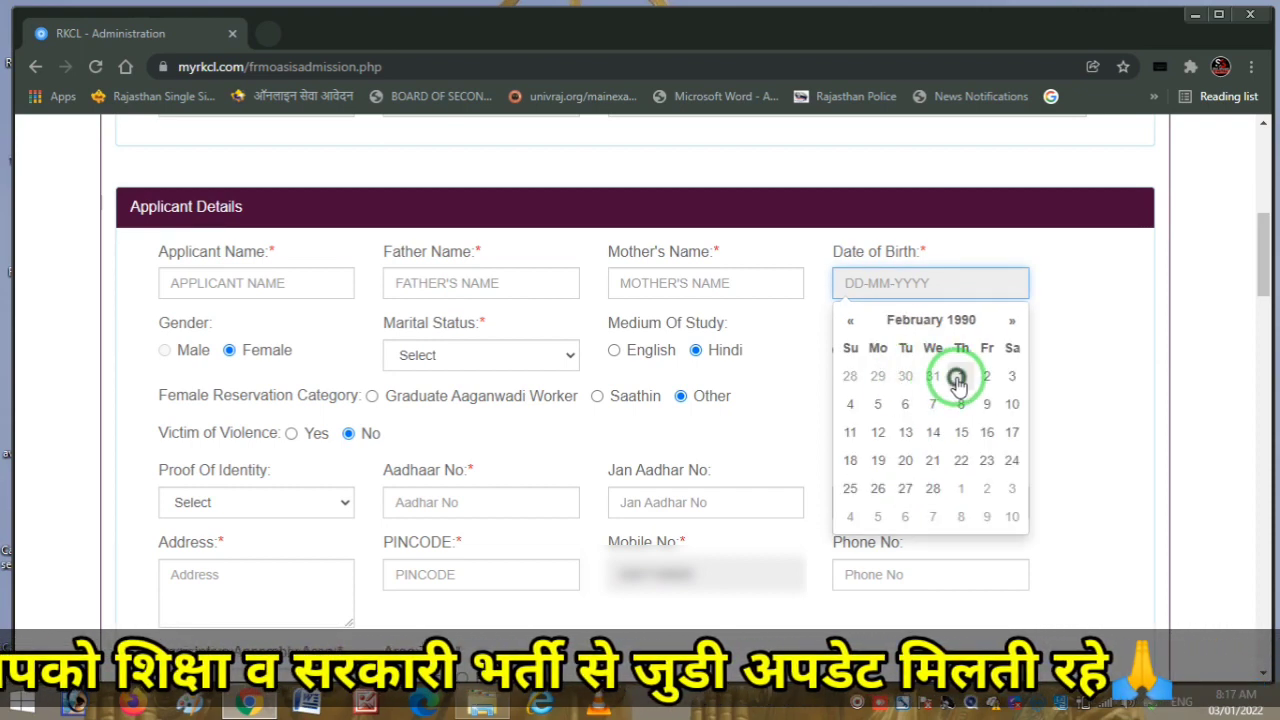
click(944, 376)
Step: Set the applicant's marital status to Single
click(491, 521)
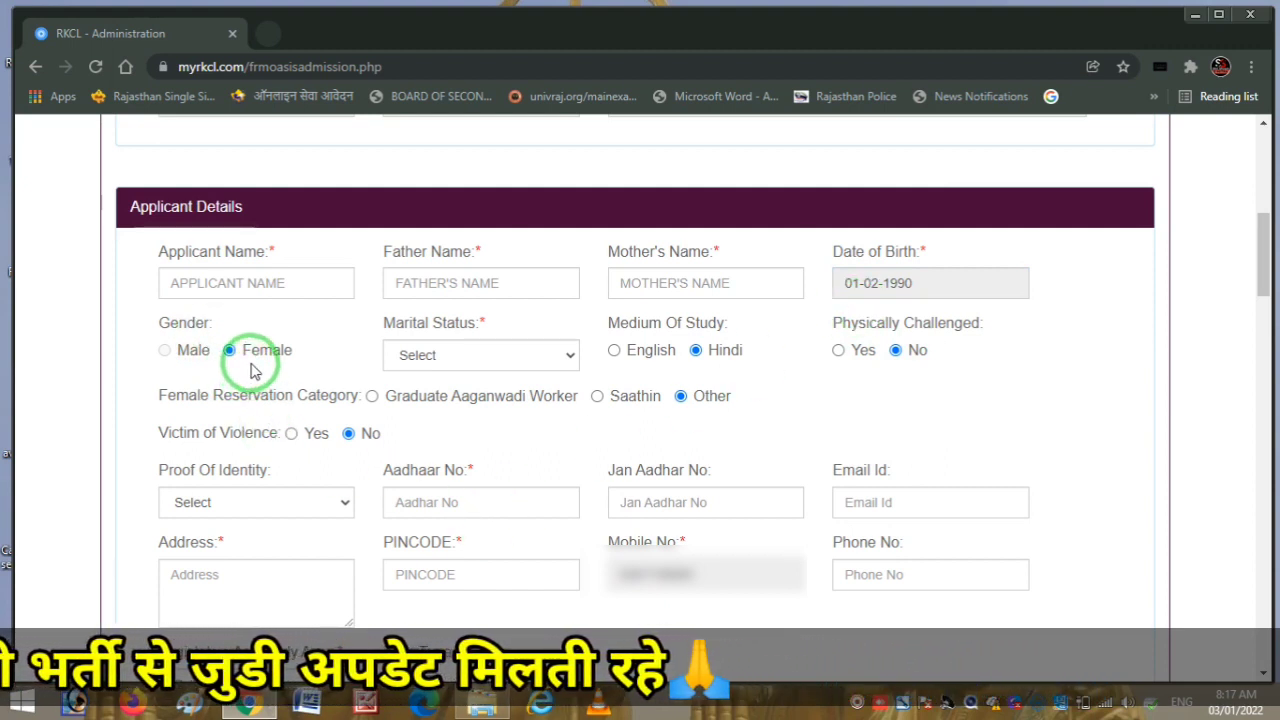
click(500, 358)
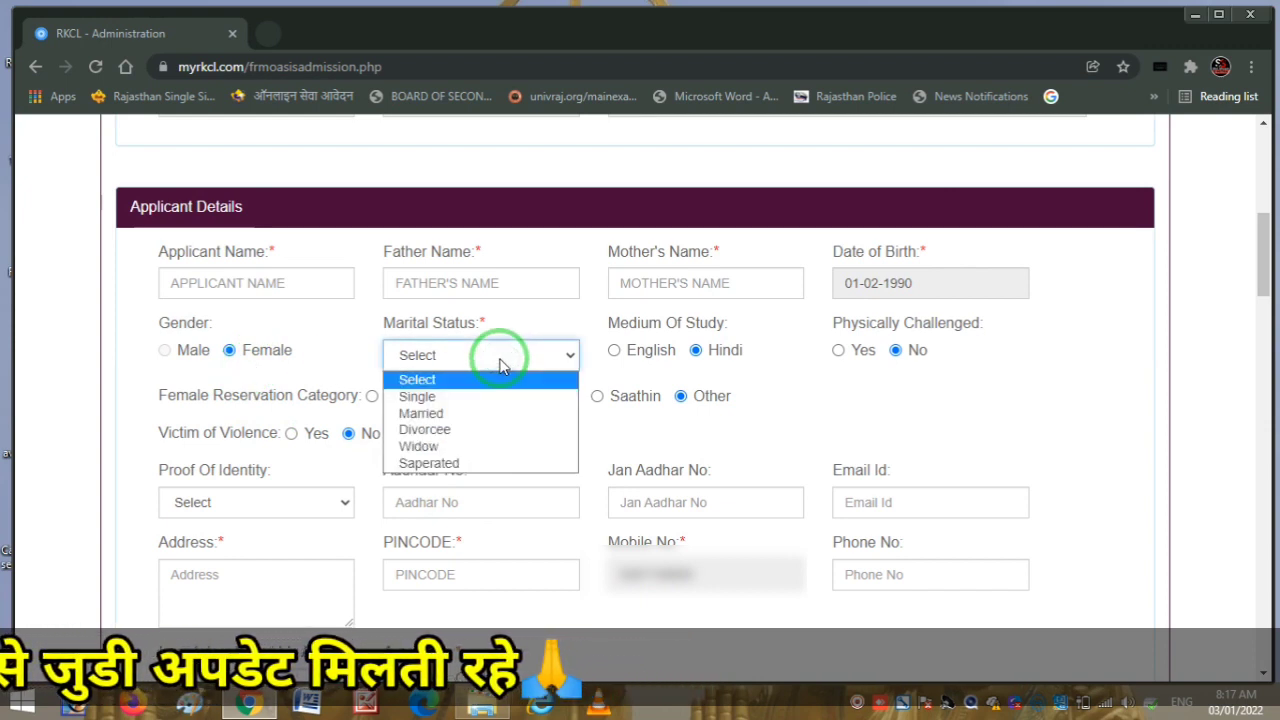
click(428, 397)
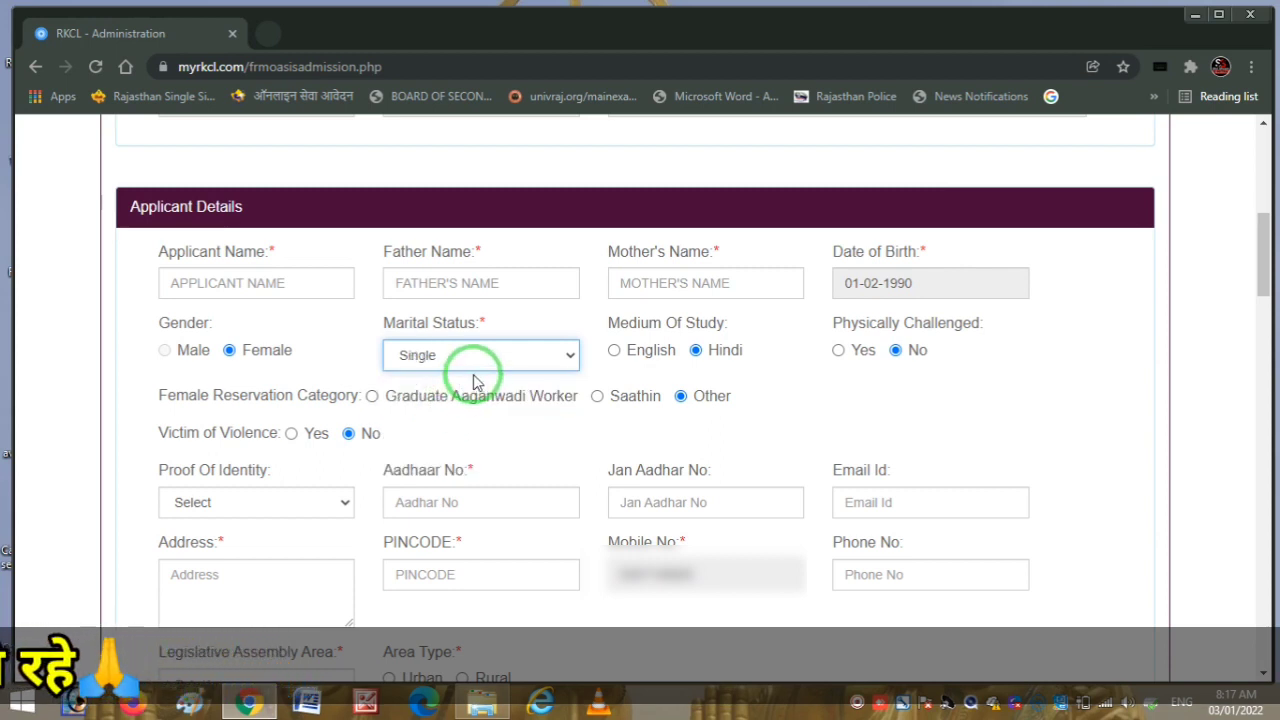
Step: Mark the Medium Of Study and Physically Challenged fields with red pen strokes
key(ctrl+shift+d)
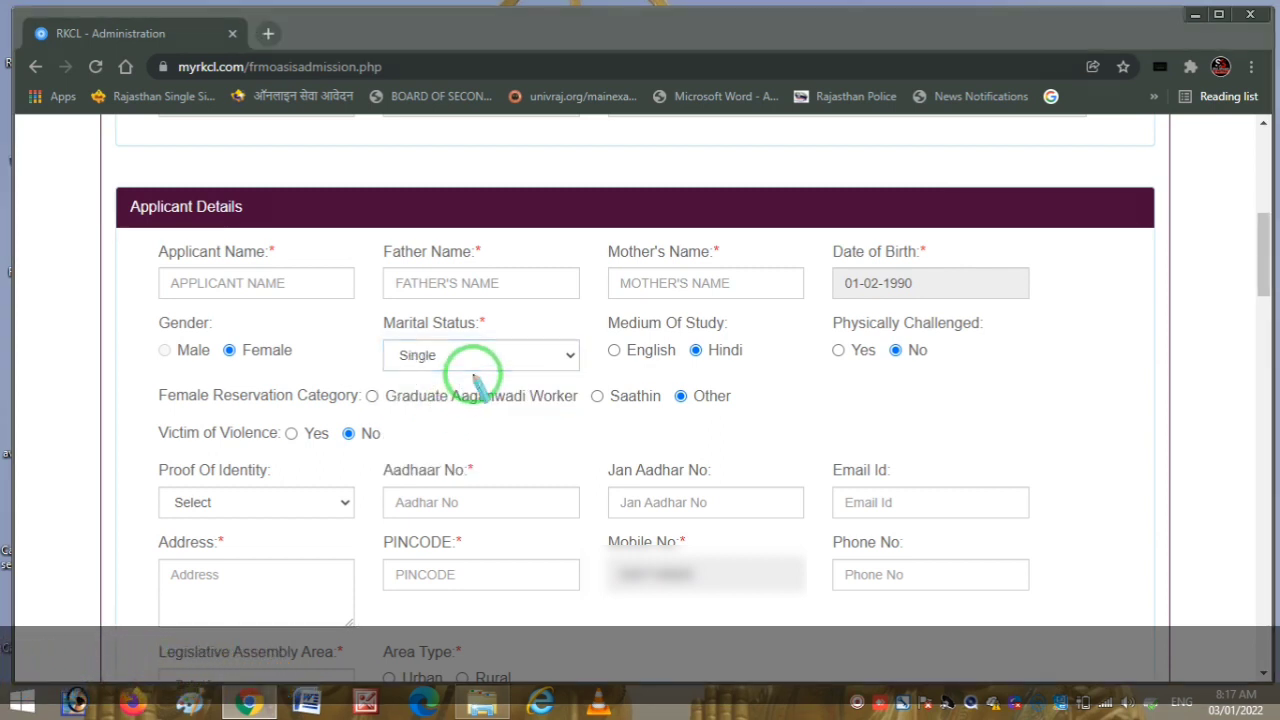
mouse_move(598, 369)
mouse_down()
mouse_move(654, 349)
mouse_move(602, 354)
mouse_move(650, 366)
mouse_move(706, 346)
mouse_move(689, 343)
mouse_move(703, 357)
mouse_up()
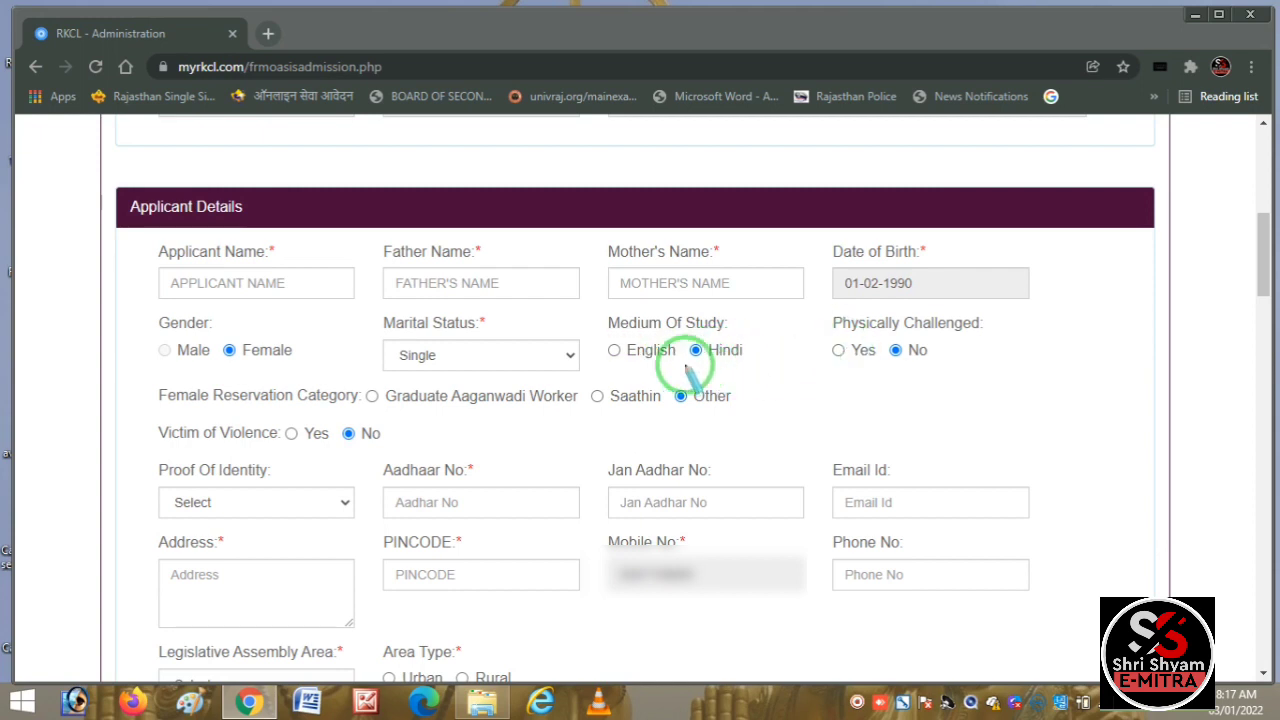
drag(831, 340, 990, 322)
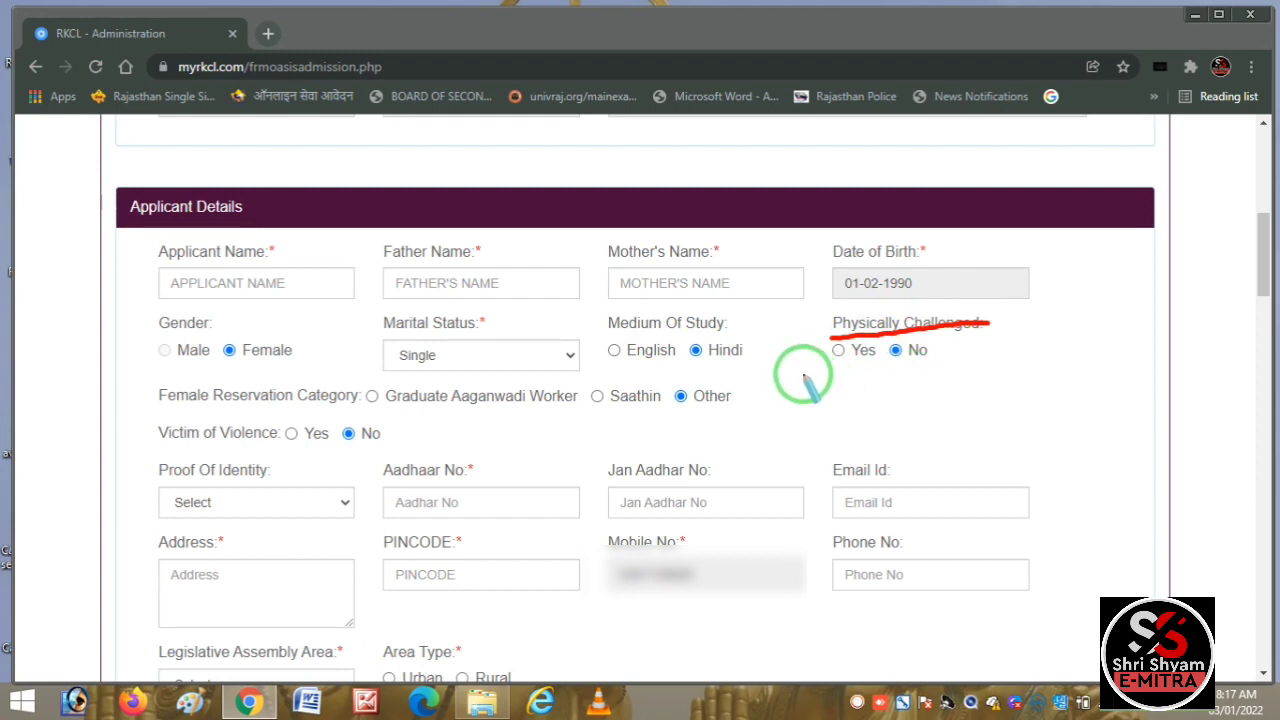
mouse_move(803, 375)
mouse_down()
mouse_move(834, 338)
mouse_move(858, 362)
mouse_move(944, 358)
mouse_up()
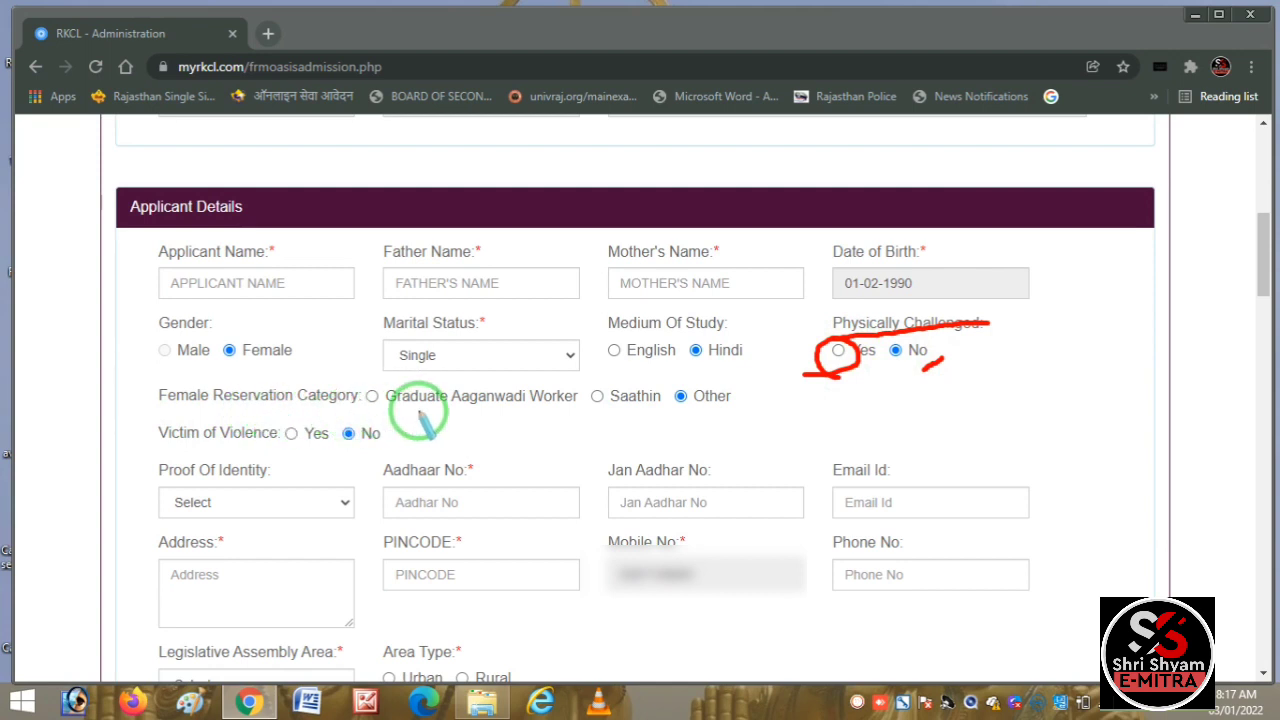
Step: Mark the three Female Reservation Category options in red, clear the marks, and briefly underline Victim of Violence
drag(382, 391, 438, 382)
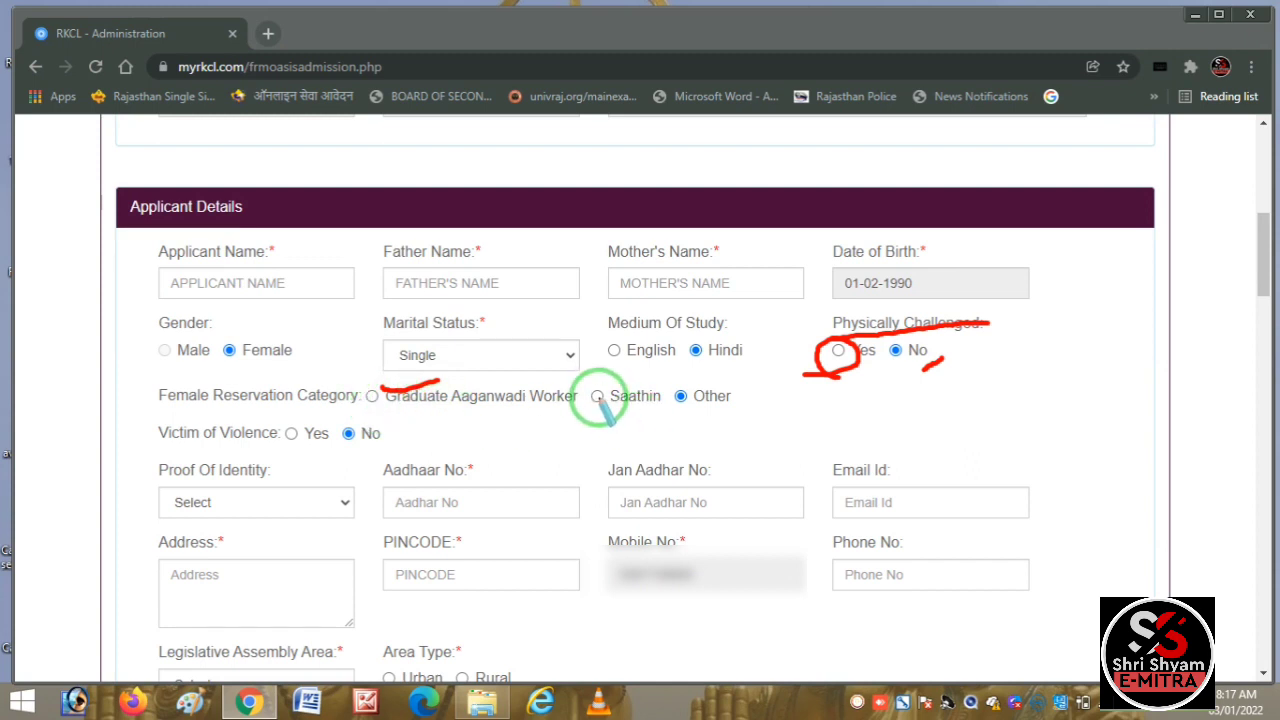
mouse_move(596, 396)
mouse_down()
mouse_move(586, 391)
mouse_move(600, 384)
mouse_up()
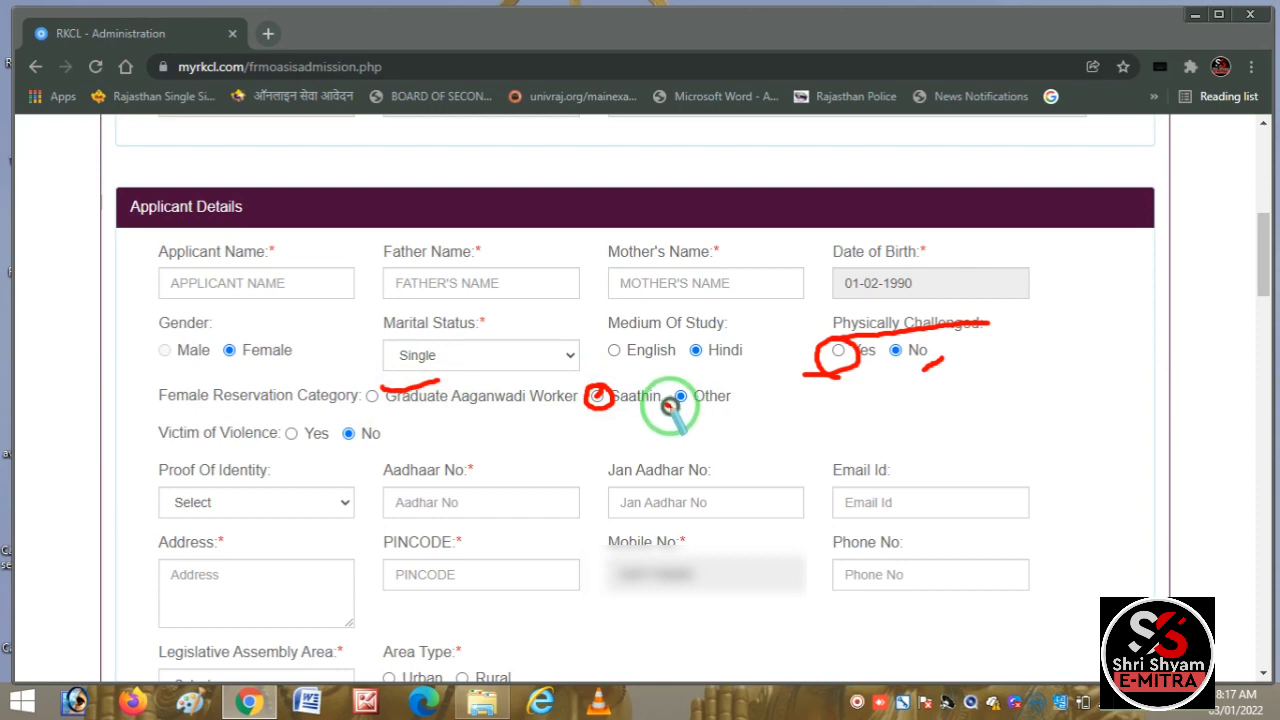
mouse_move(668, 408)
mouse_down()
mouse_move(677, 386)
mouse_move(685, 408)
mouse_up()
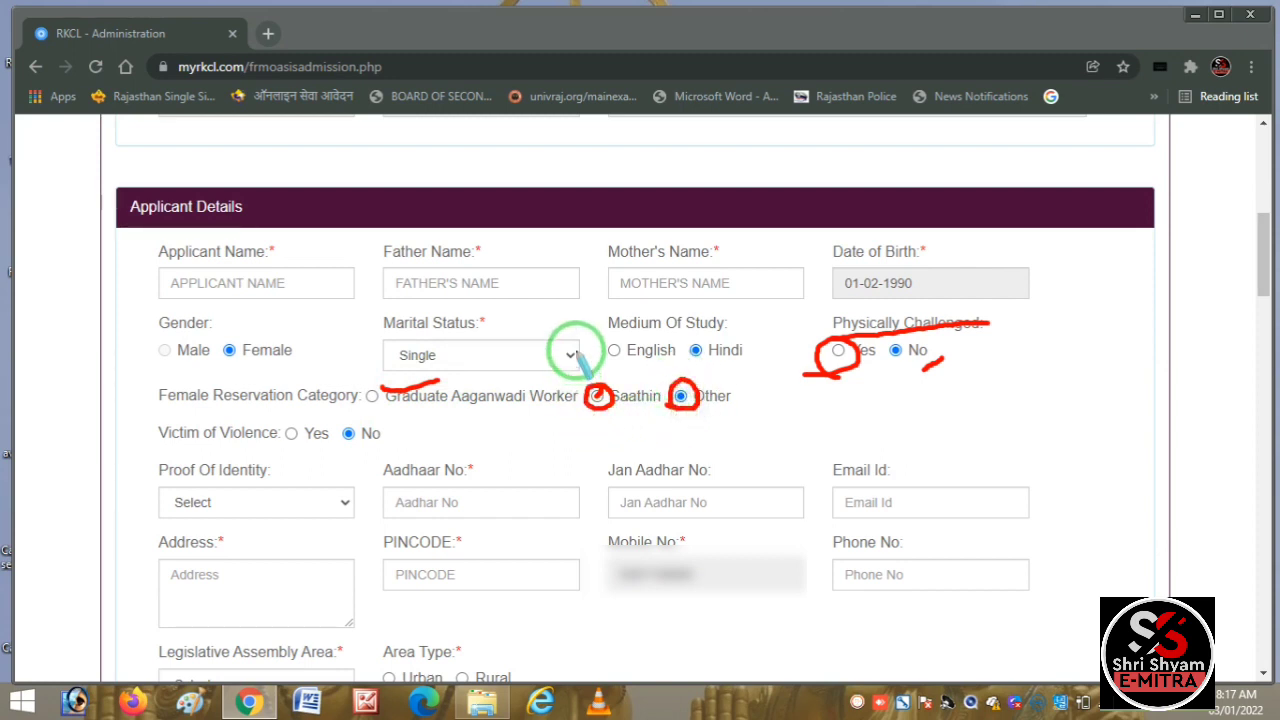
right_click(410, 376)
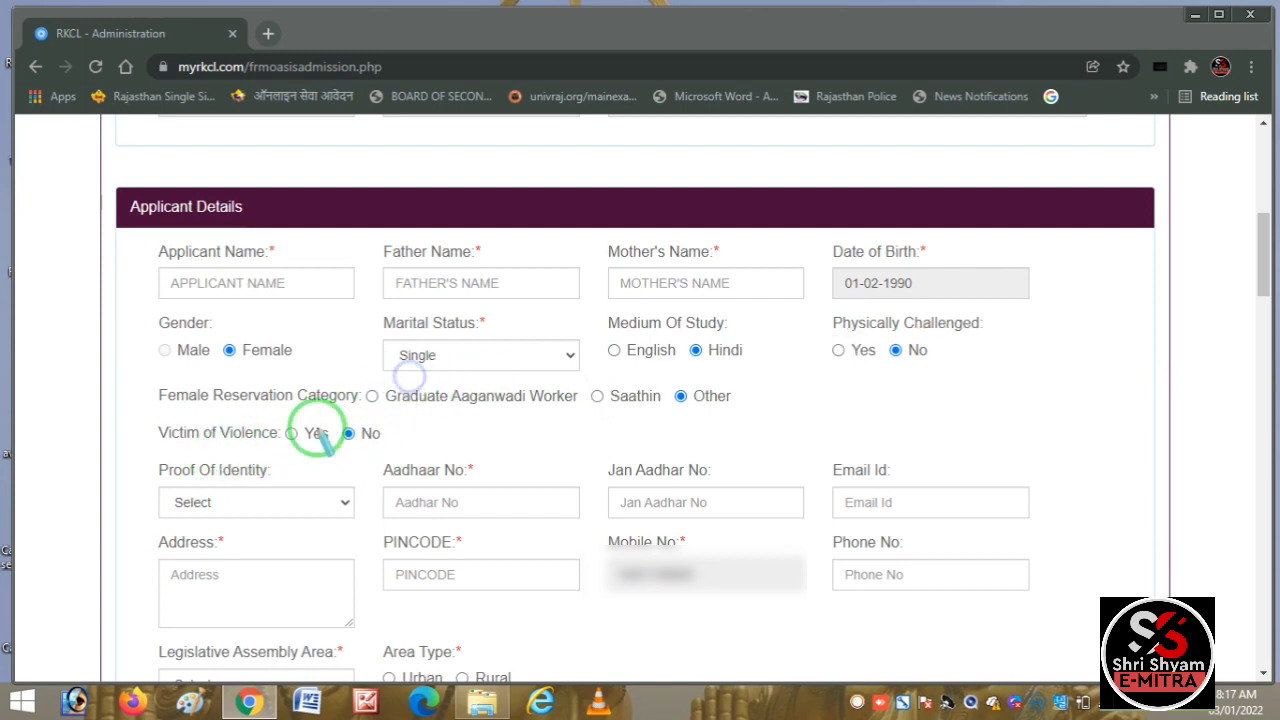
drag(208, 446, 252, 451)
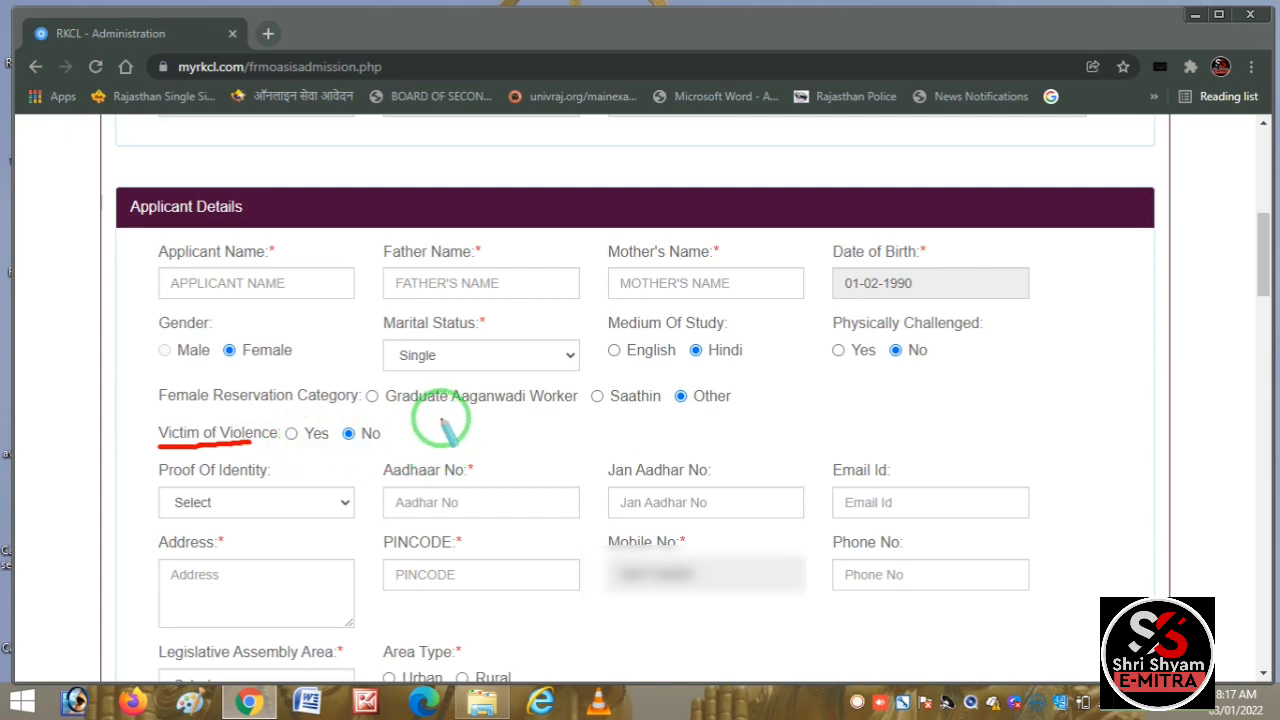
key(Escape)
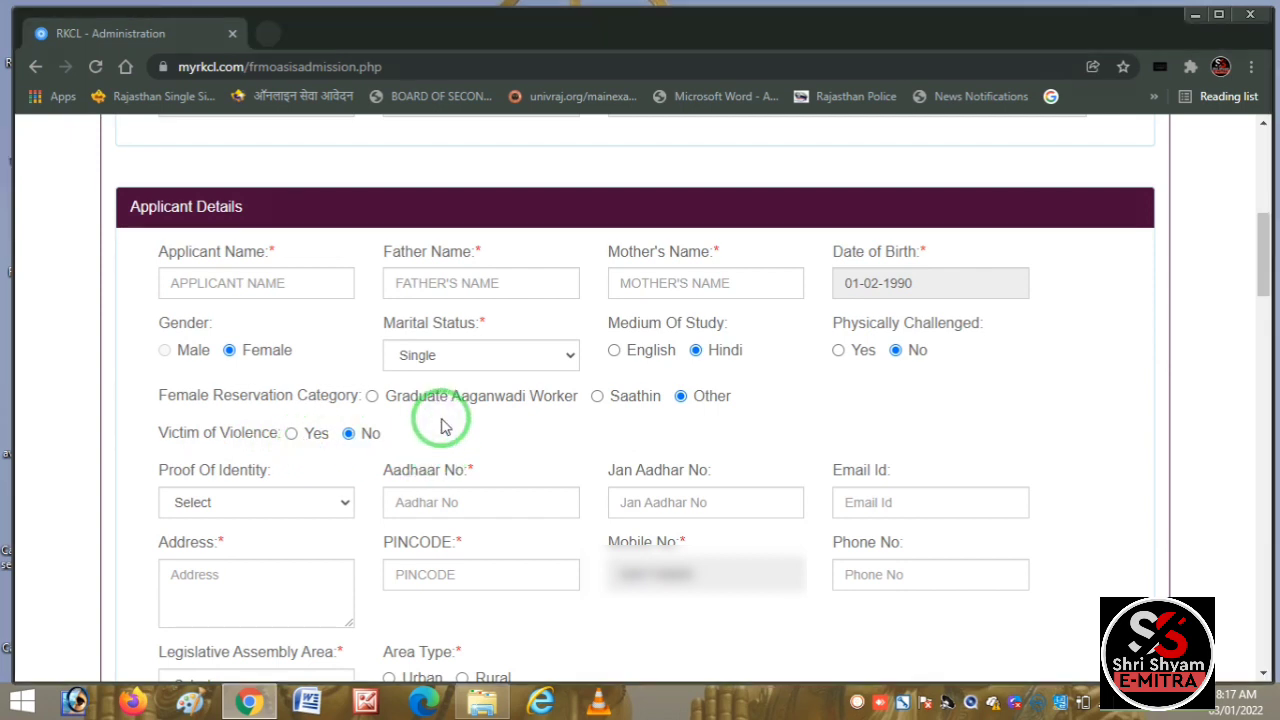
Step: Select College ID Card as the proof of identity
click(288, 501)
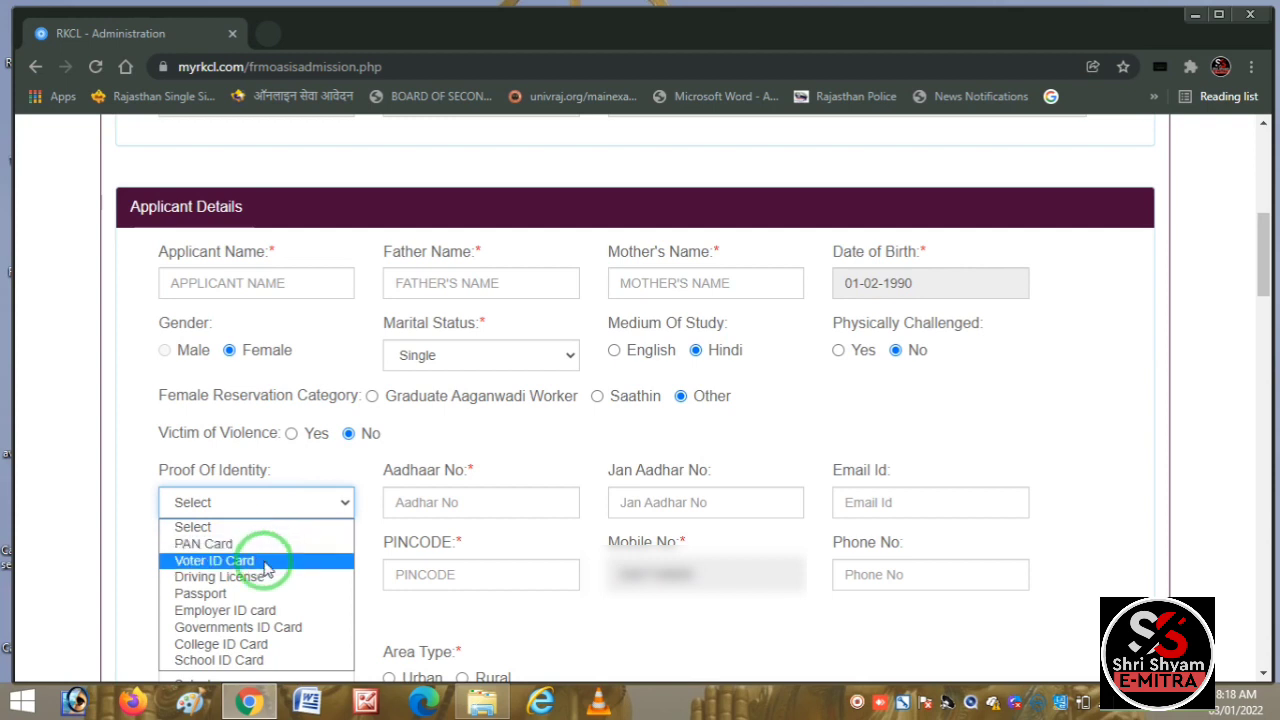
click(250, 644)
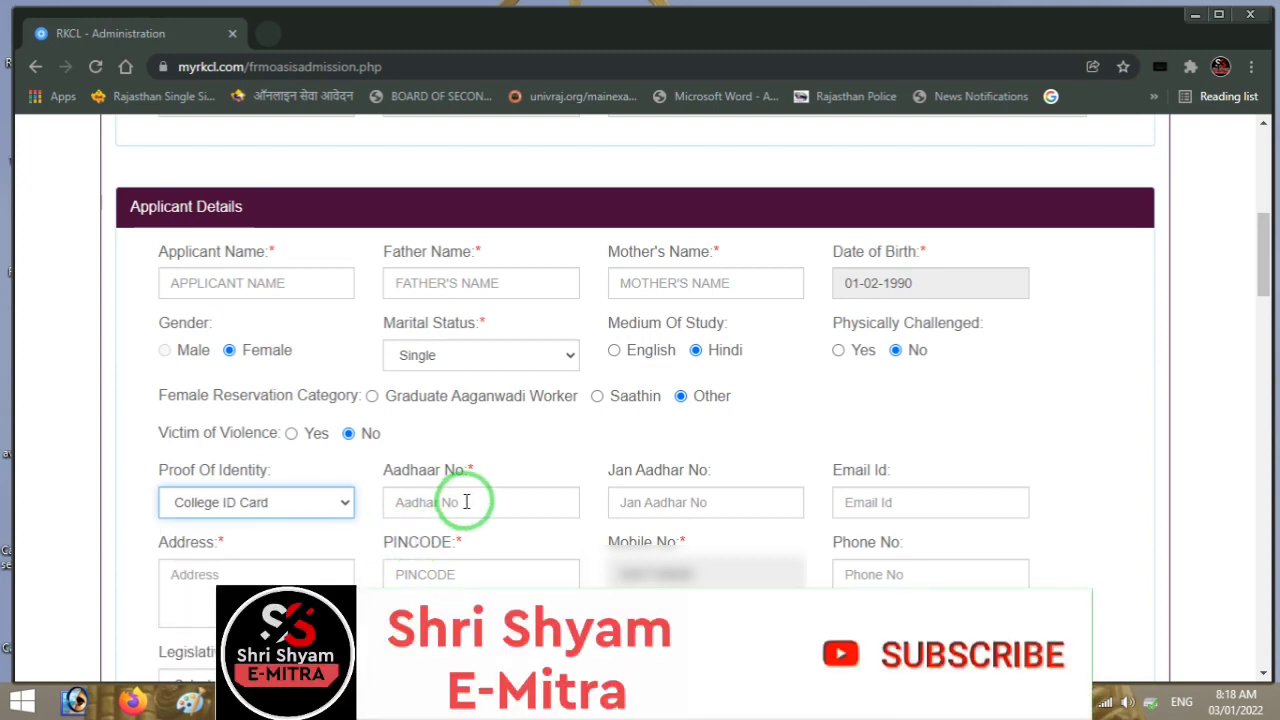
Step: Mark the Aadhaar number, Jan Aadhar number, email and address fields with red pen strokes, and clear the marks
key(ctrl+2)
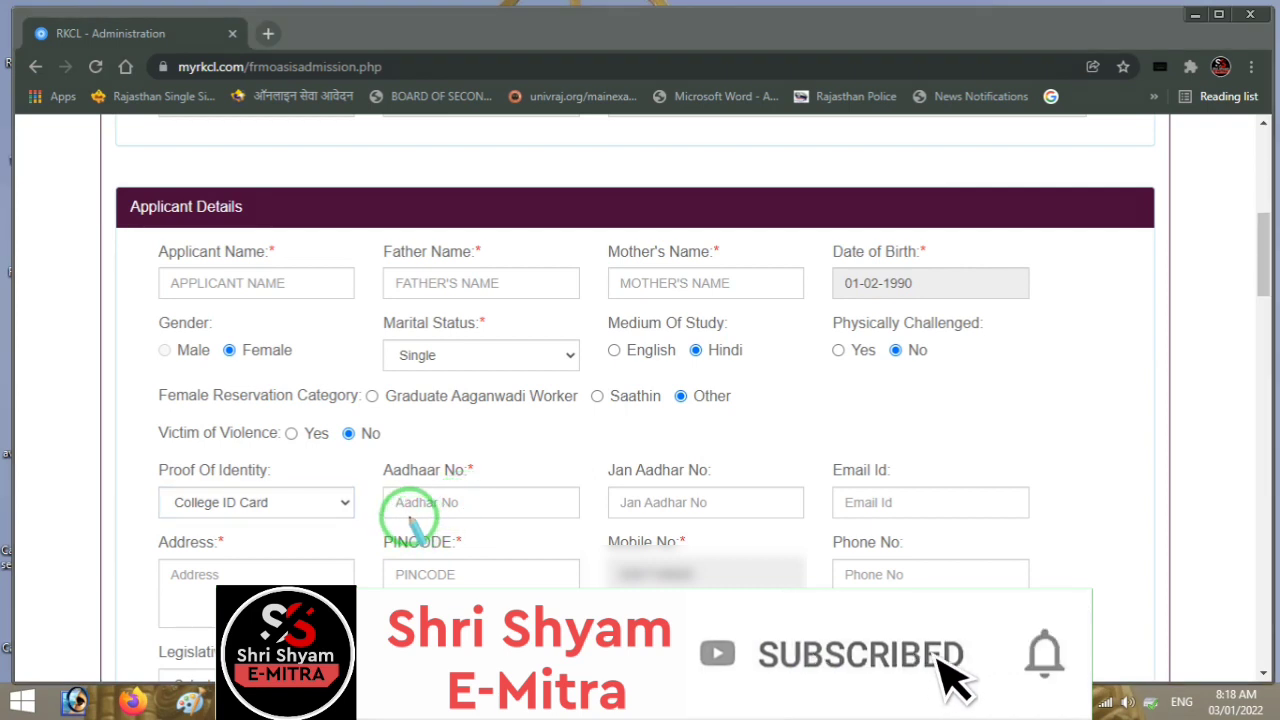
drag(400, 513, 466, 502)
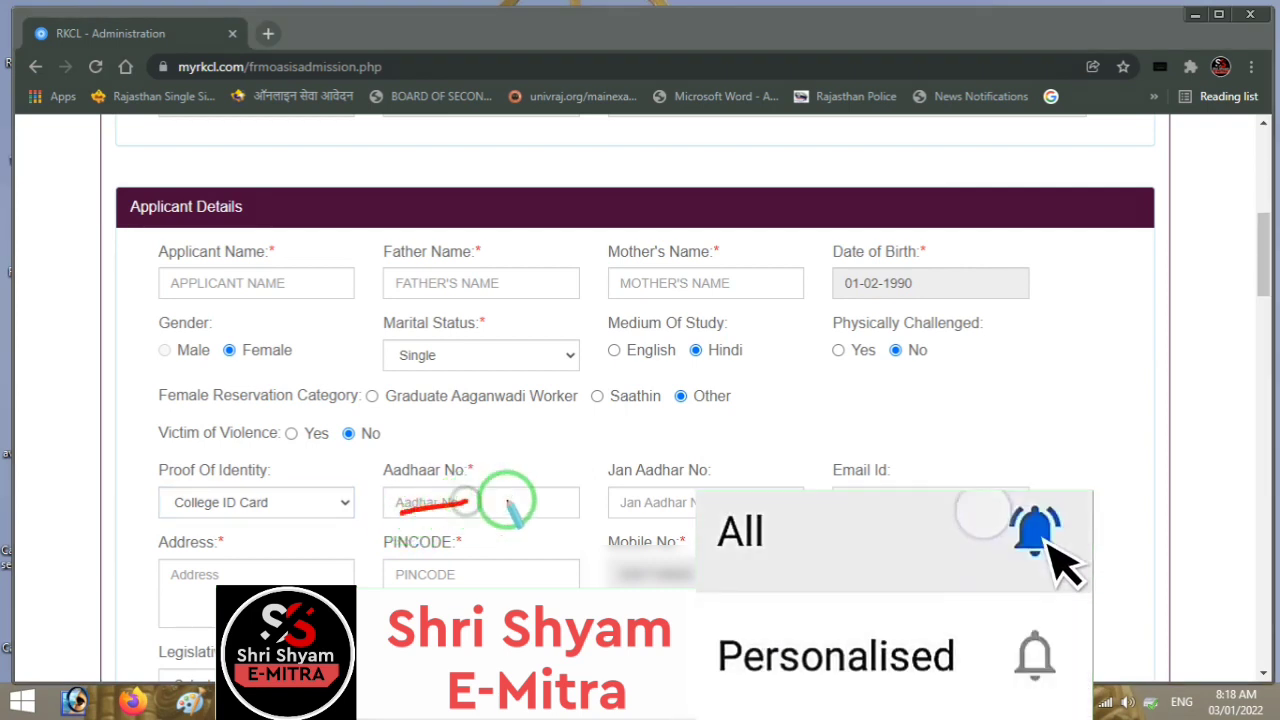
mouse_move(700, 508)
mouse_down()
mouse_move(677, 506)
mouse_move(700, 491)
mouse_move(670, 506)
mouse_move(706, 497)
mouse_move(692, 503)
mouse_up()
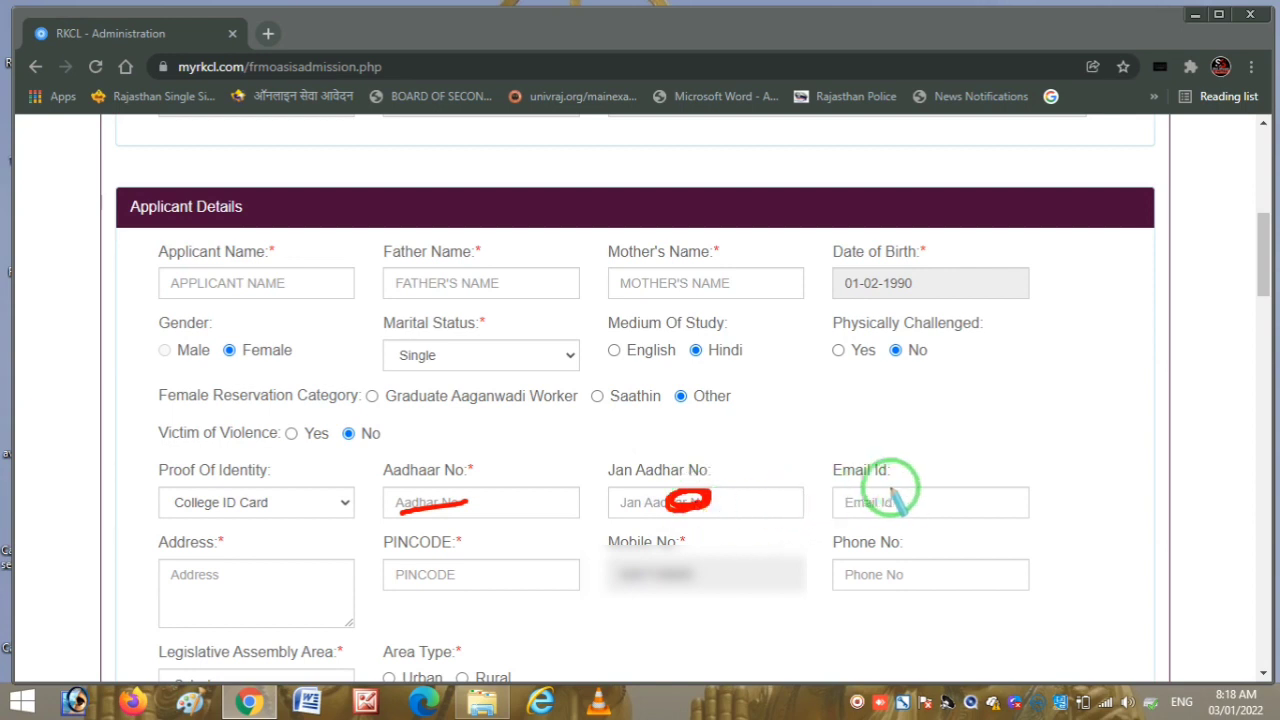
drag(905, 496, 960, 478)
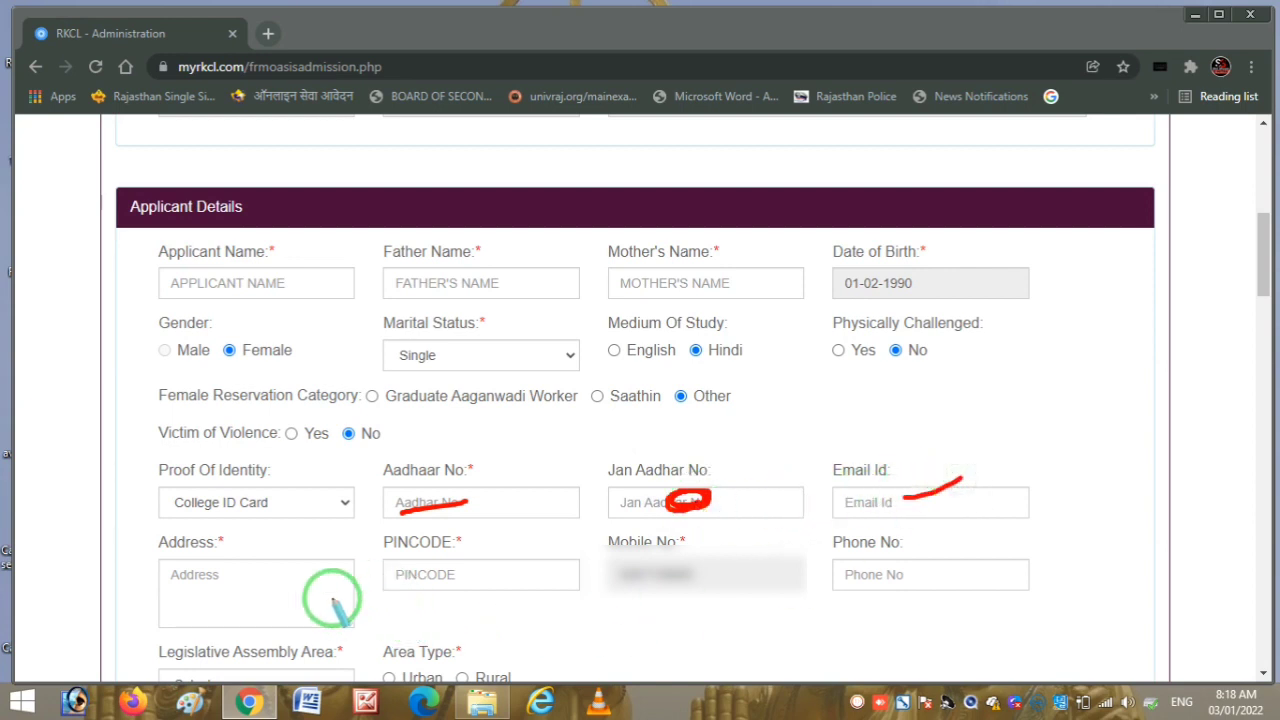
mouse_move(196, 590)
mouse_down()
mouse_move(231, 600)
mouse_move(214, 592)
mouse_move(246, 577)
mouse_up()
right_click(246, 577)
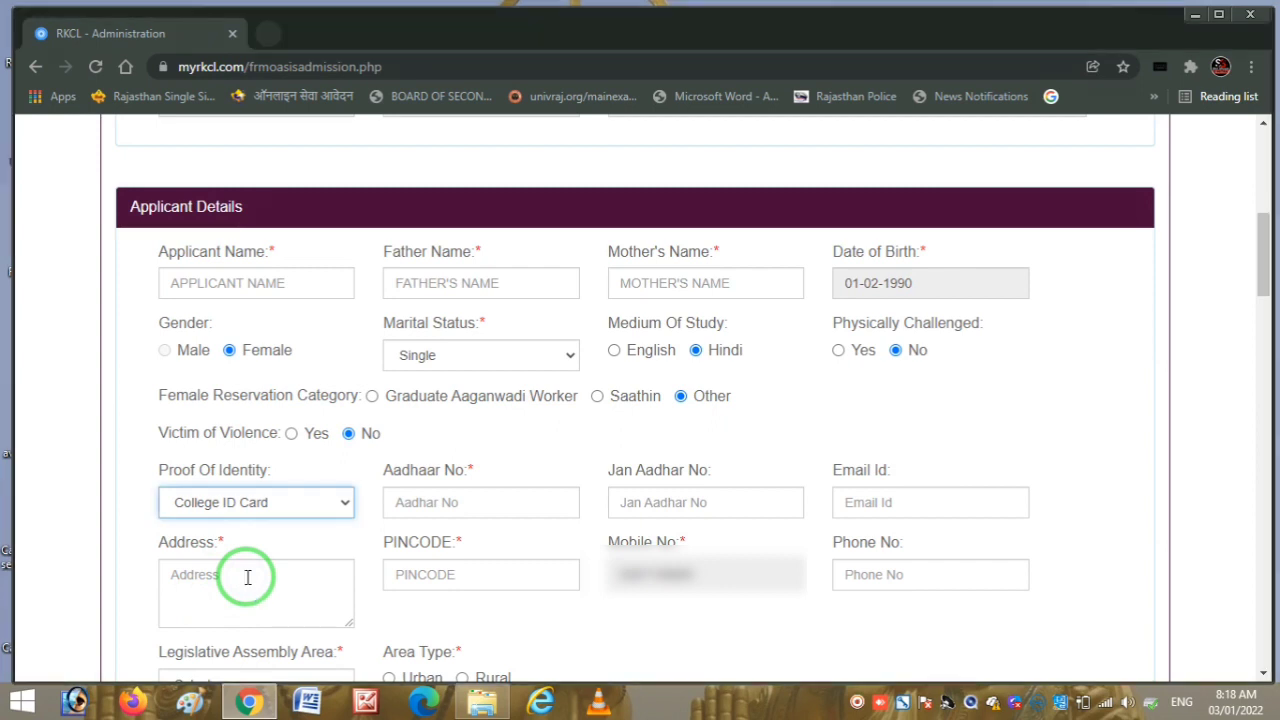
Step: Enter DIST in the Address field, and mark the PINCODE and mobile number fields in red before clearing the marks
click(223, 595)
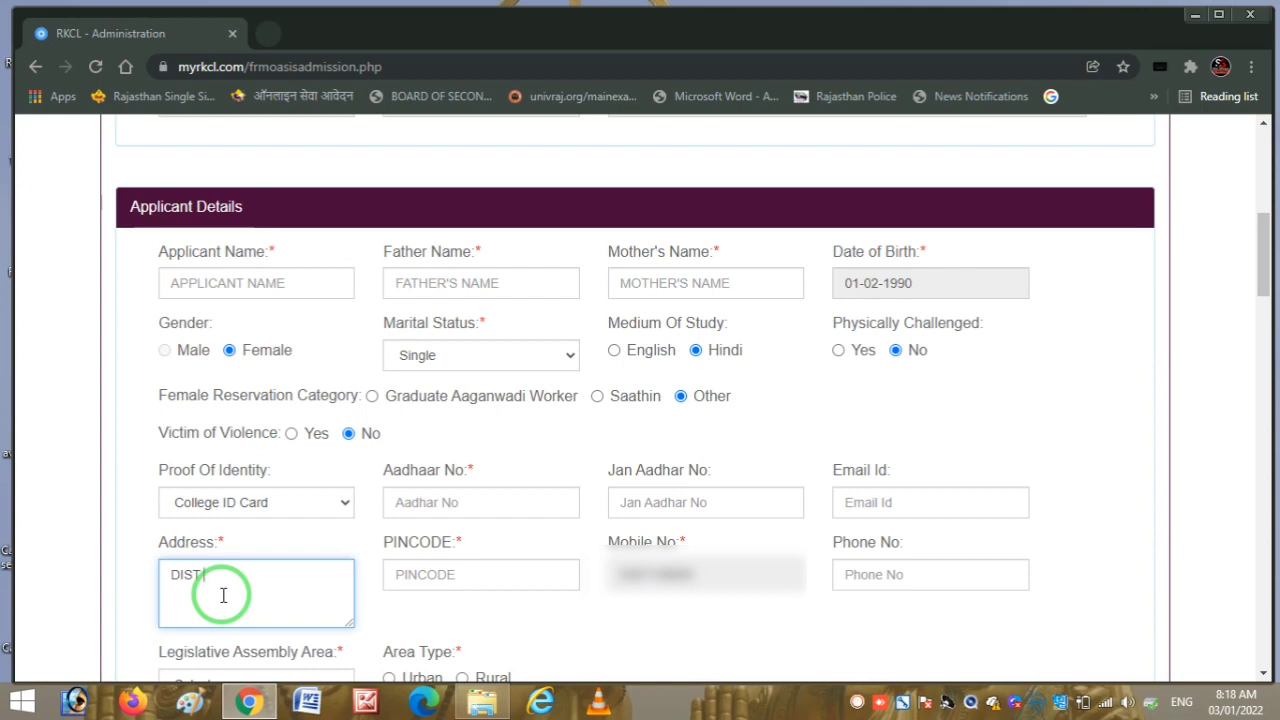
click(491, 572)
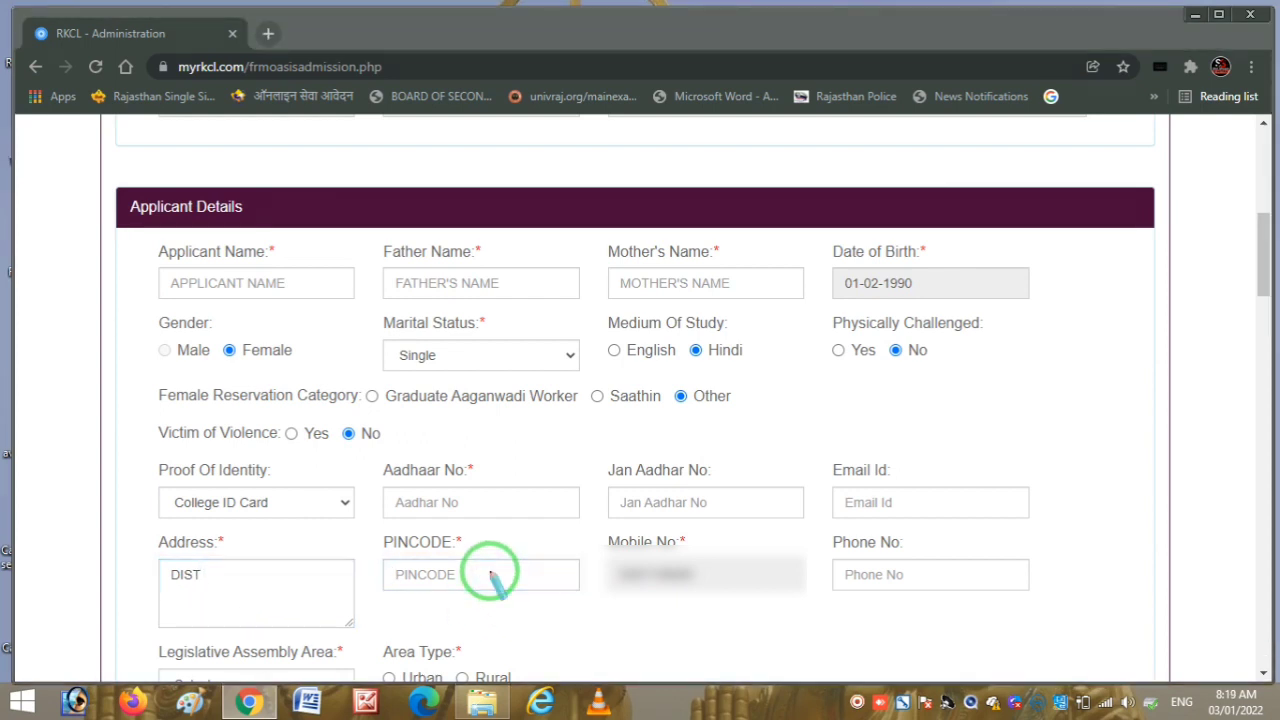
mouse_move(429, 580)
mouse_down()
mouse_move(482, 556)
mouse_move(501, 568)
mouse_up()
mouse_move(640, 605)
mouse_down()
mouse_move(686, 580)
mouse_move(608, 594)
mouse_move(682, 598)
mouse_up()
right_click(693, 482)
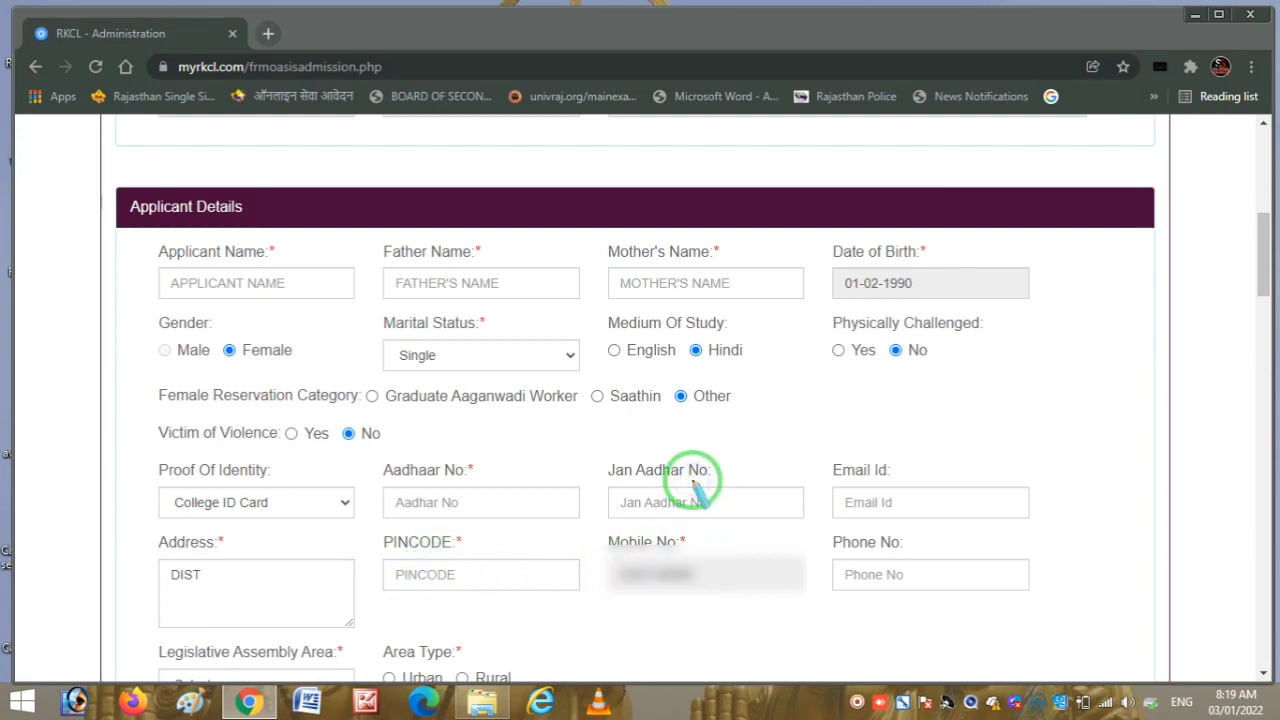
Step: Review the Legislative Assembly Area choices and close the list without selecting one
scroll(620, 475, down, 2)
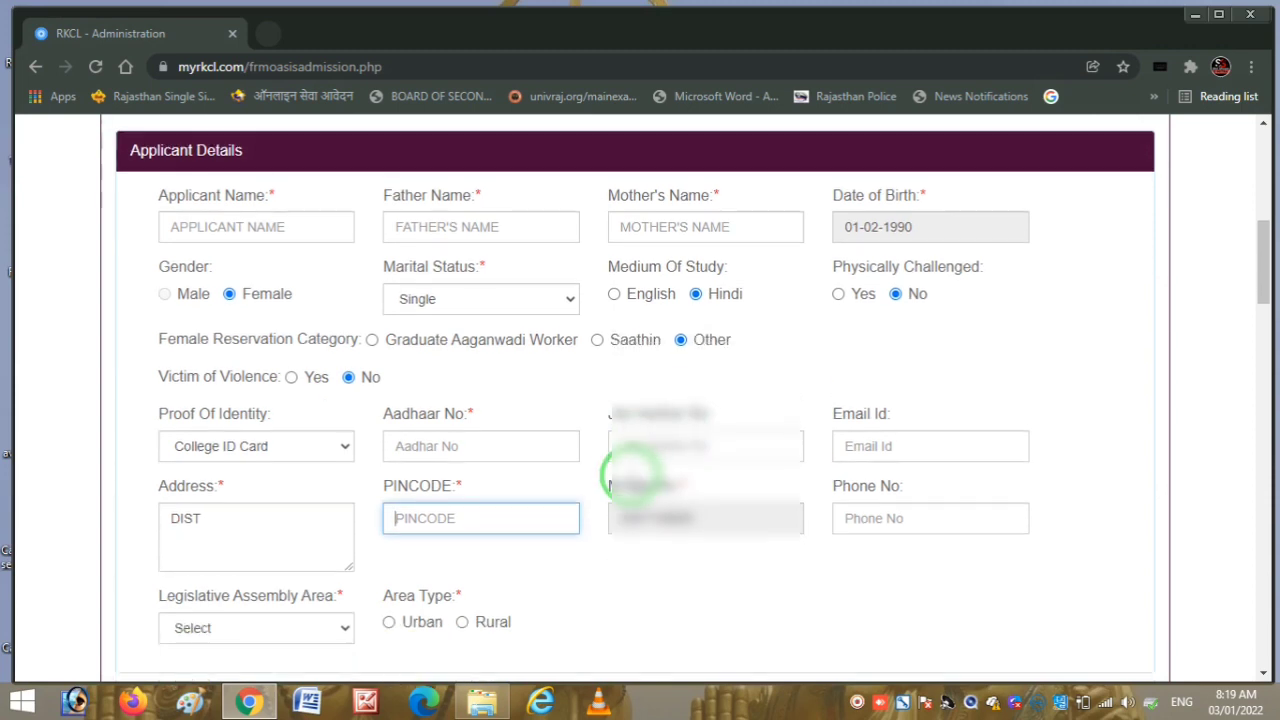
click(300, 496)
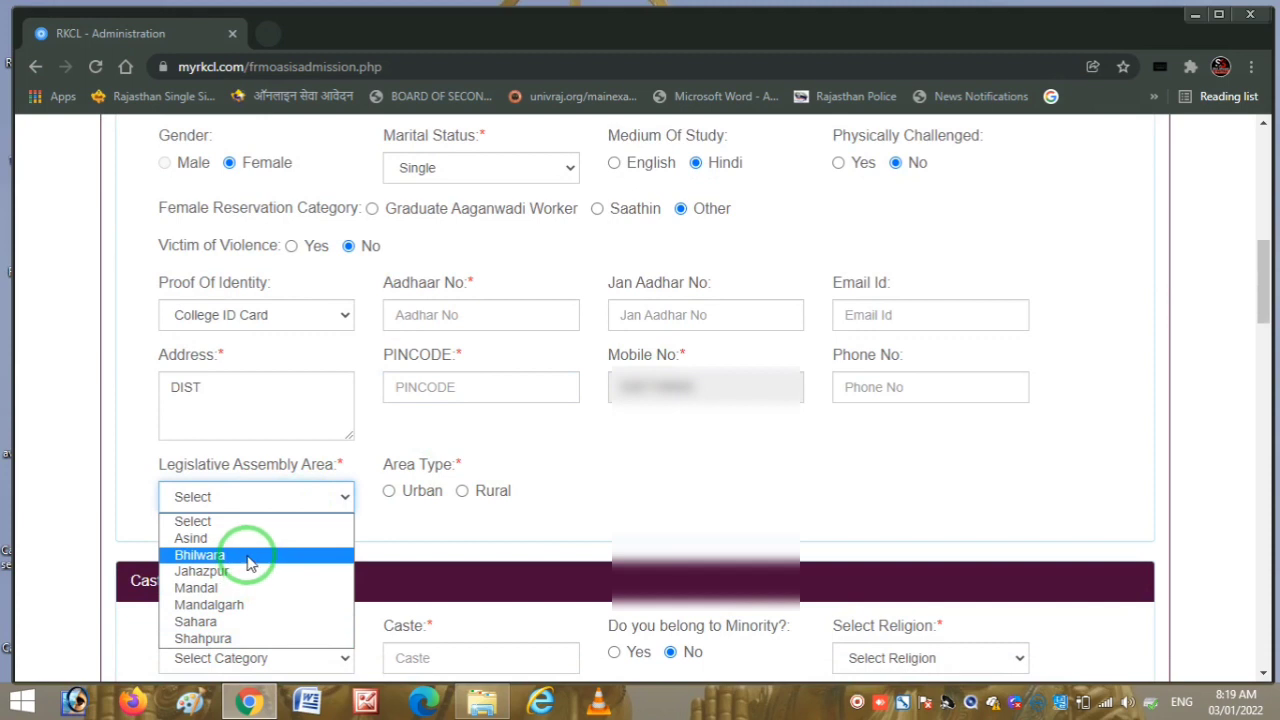
click(557, 514)
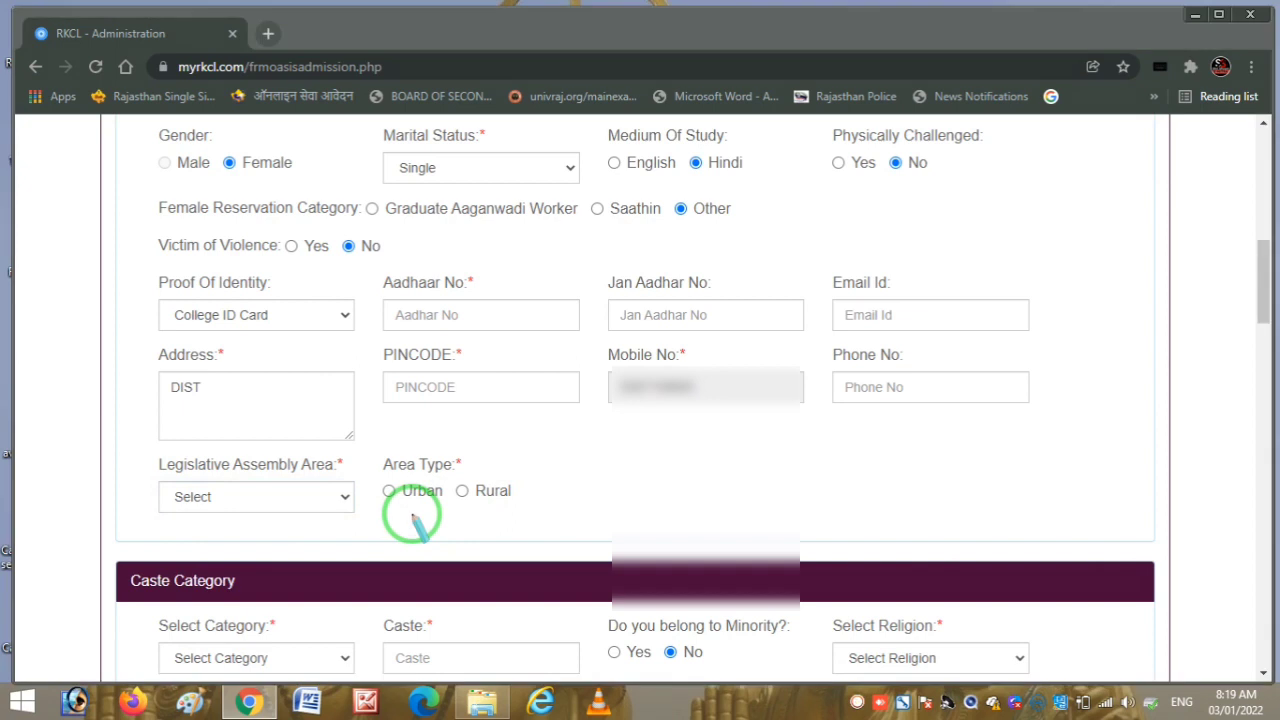
Step: Mark the Urban and Rural options of Area Type with red pen strokes, and clear the marks
mouse_move(397, 511)
mouse_down()
mouse_move(403, 475)
mouse_move(371, 481)
mouse_move(386, 509)
mouse_move(408, 484)
mouse_move(391, 469)
mouse_move(371, 500)
mouse_up()
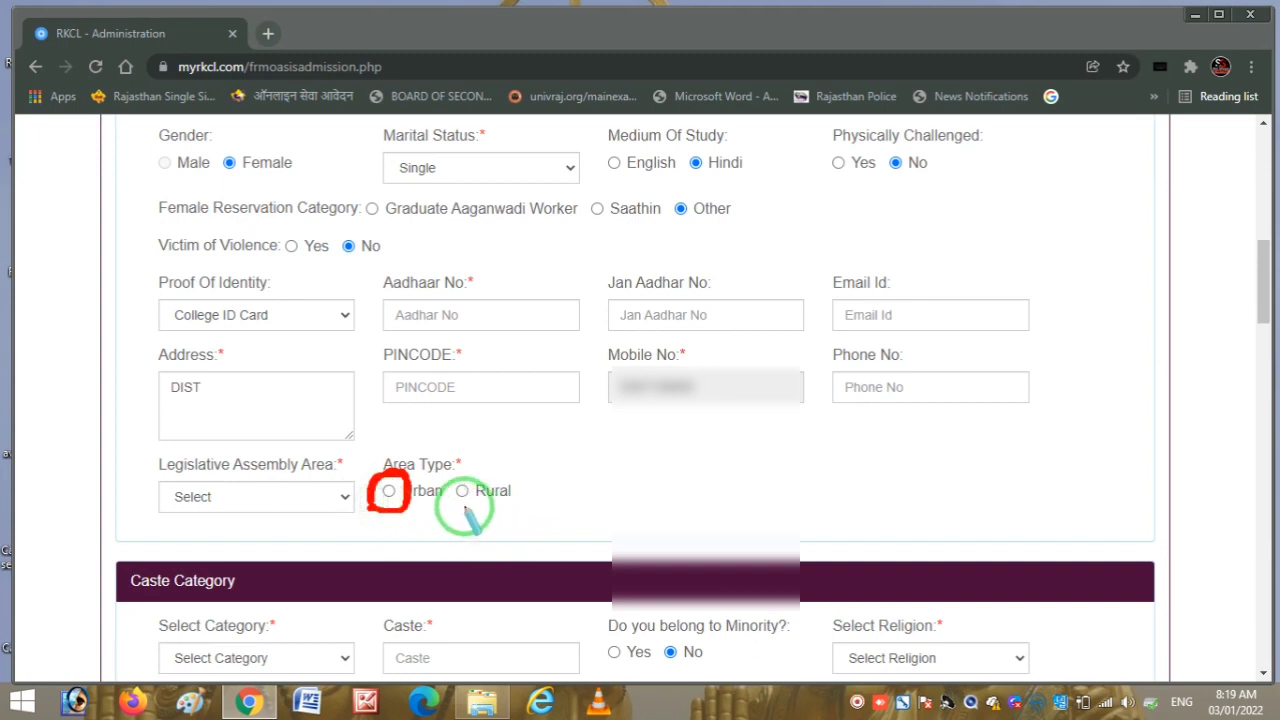
mouse_move(460, 488)
mouse_down()
mouse_move(466, 503)
mouse_move(528, 491)
mouse_move(474, 460)
mouse_move(446, 494)
mouse_move(509, 511)
mouse_up()
right_click(594, 458)
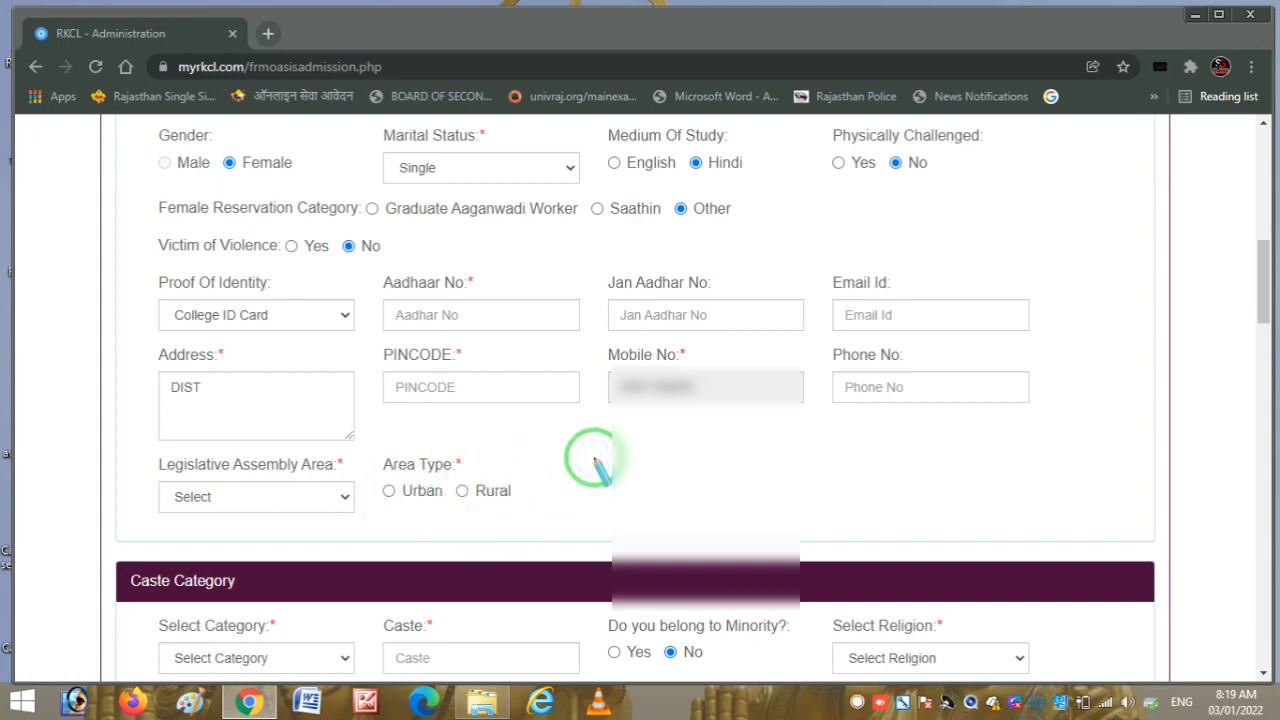
key(Escape)
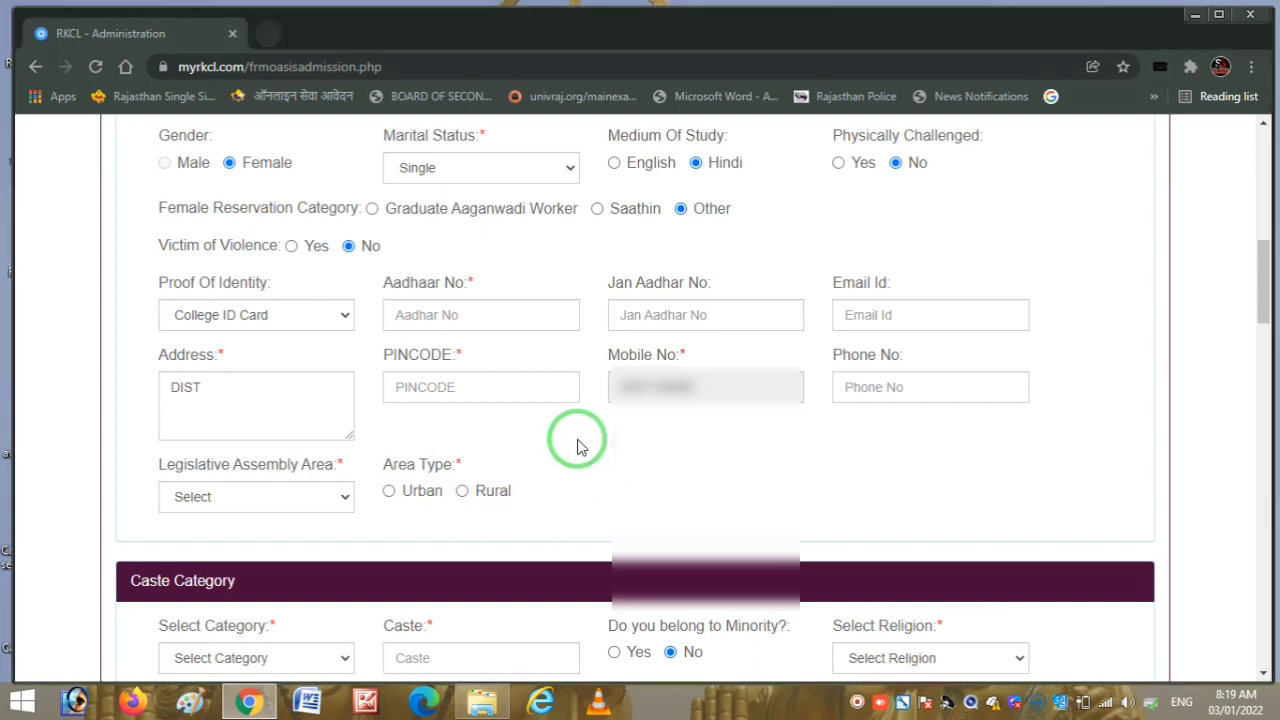
Step: Select SC as the category in the Caste Category section
scroll(580, 450, down, 2)
scroll(574, 450, down, 2)
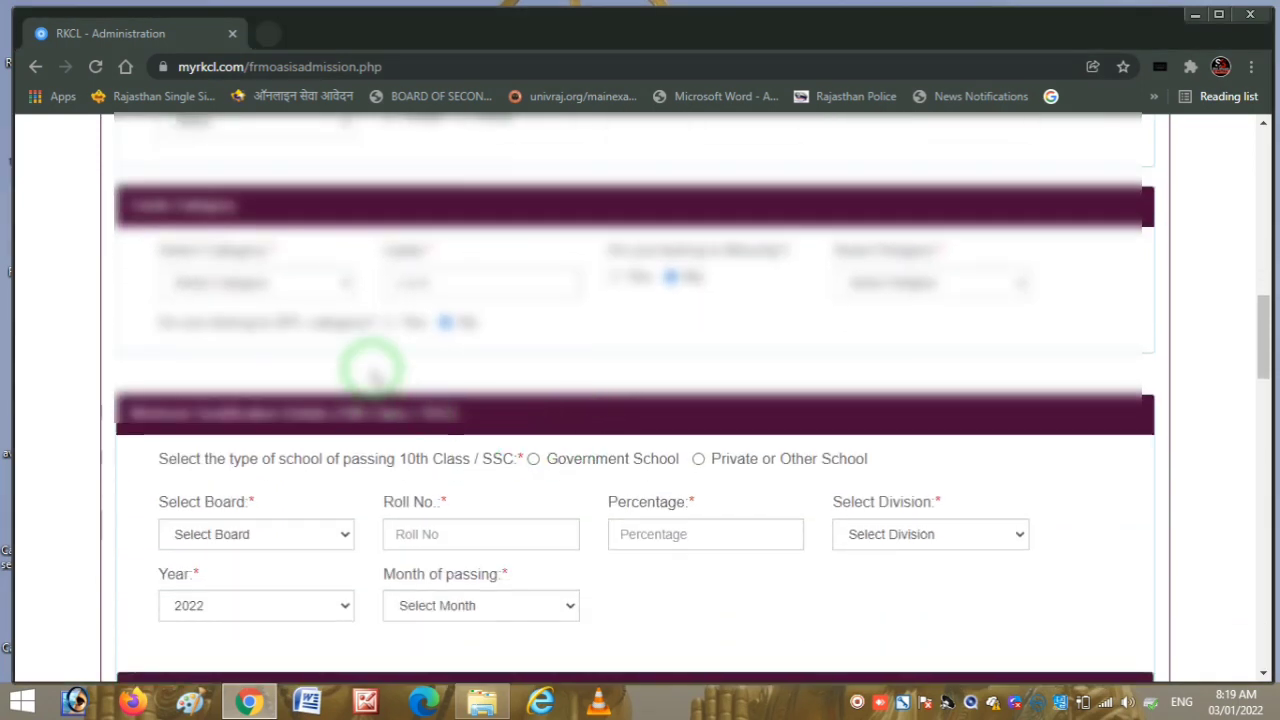
click(320, 290)
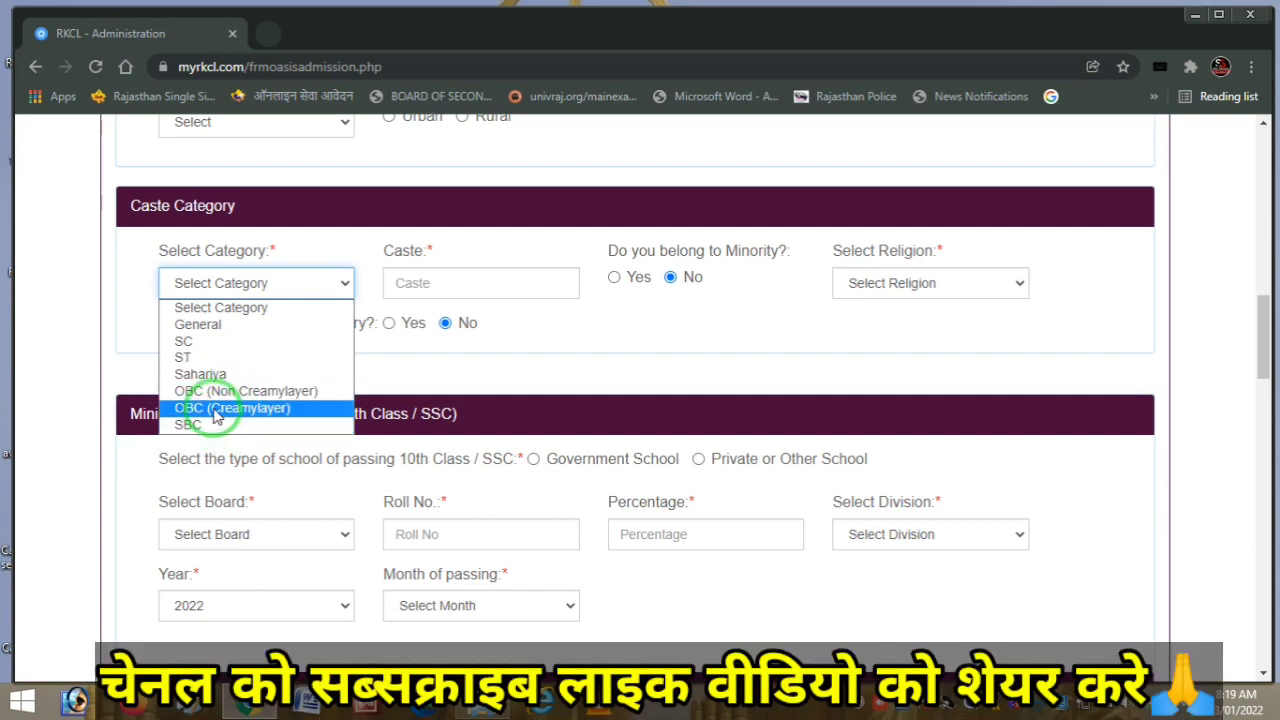
click(204, 344)
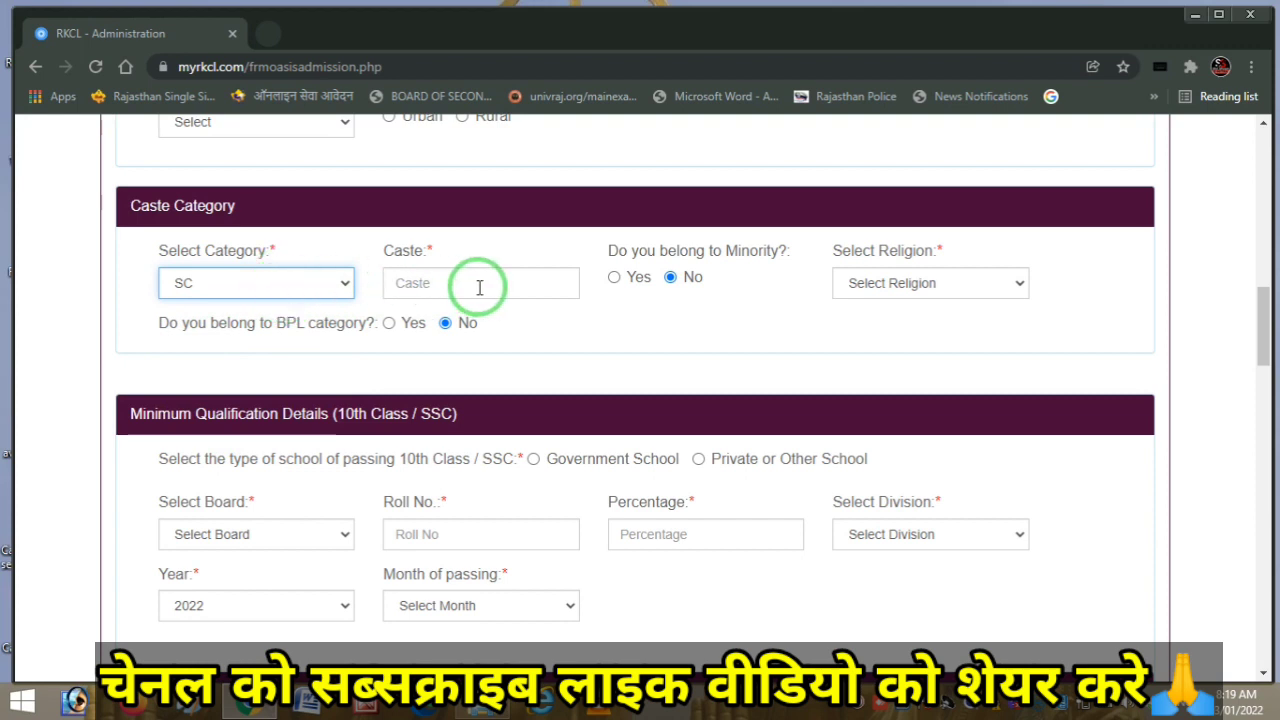
Step: Mark the Caste field and the minority question with its Yes and No options in red, and clear the marks
mouse_move(447, 292)
mouse_down()
mouse_move(491, 270)
mouse_move(506, 292)
mouse_up()
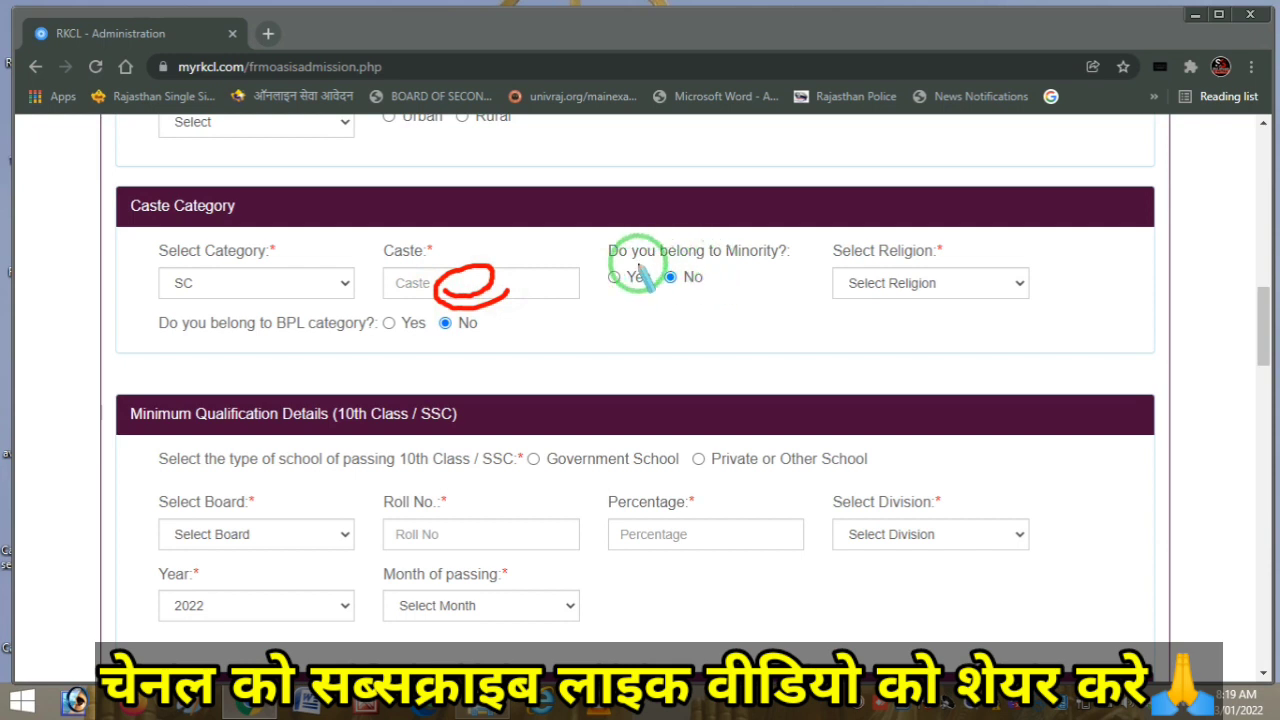
drag(670, 265, 751, 256)
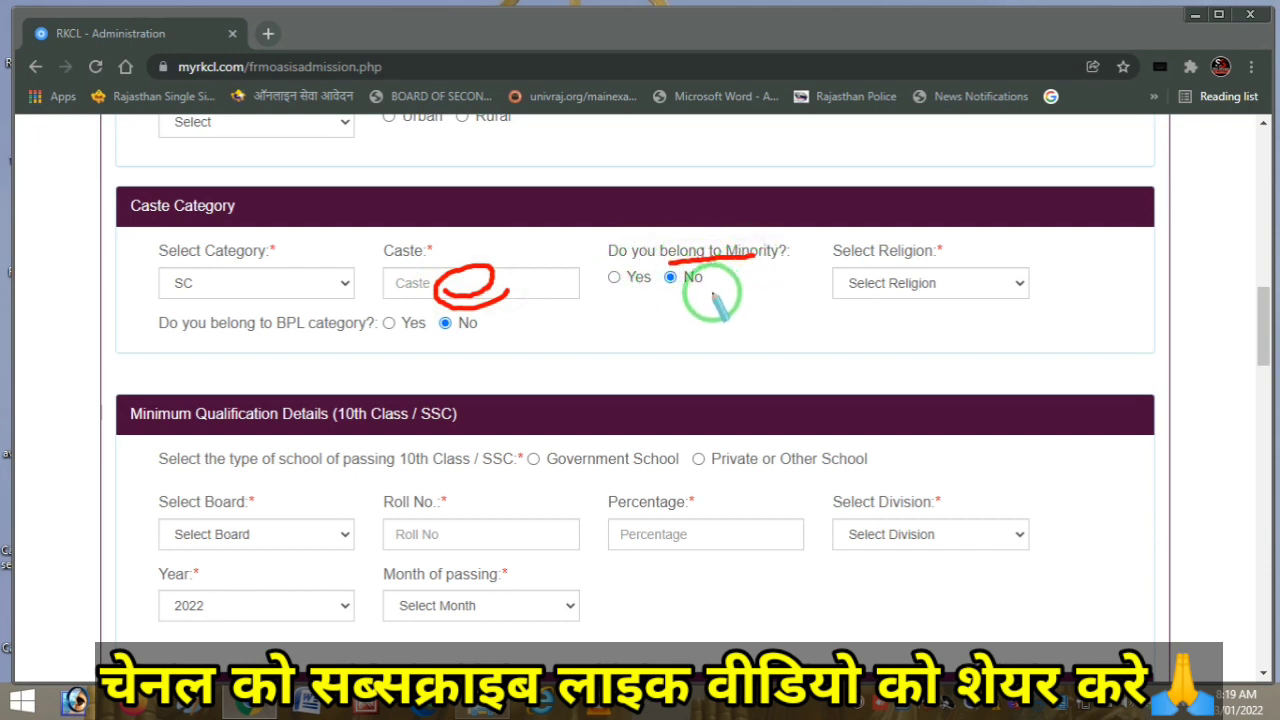
mouse_move(623, 294)
mouse_down()
mouse_move(600, 271)
mouse_move(621, 296)
mouse_move(693, 290)
mouse_move(660, 265)
mouse_move(694, 298)
mouse_up()
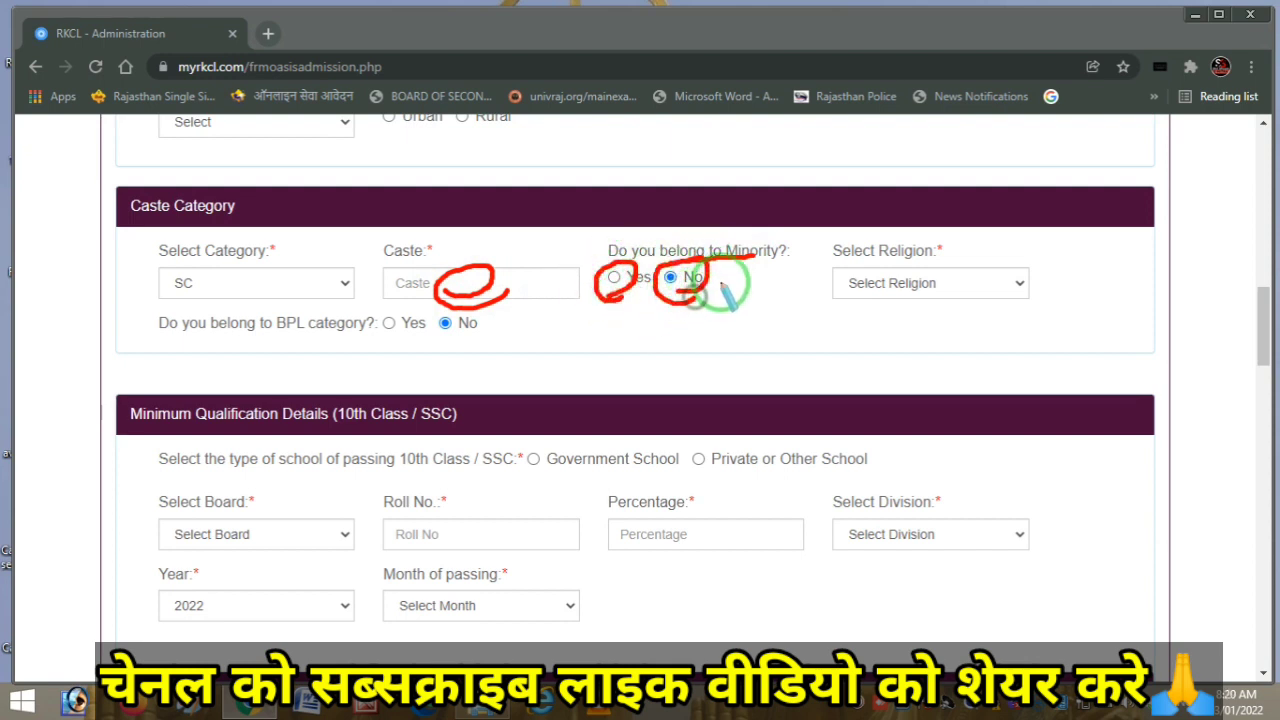
right_click(725, 282)
key(Escape)
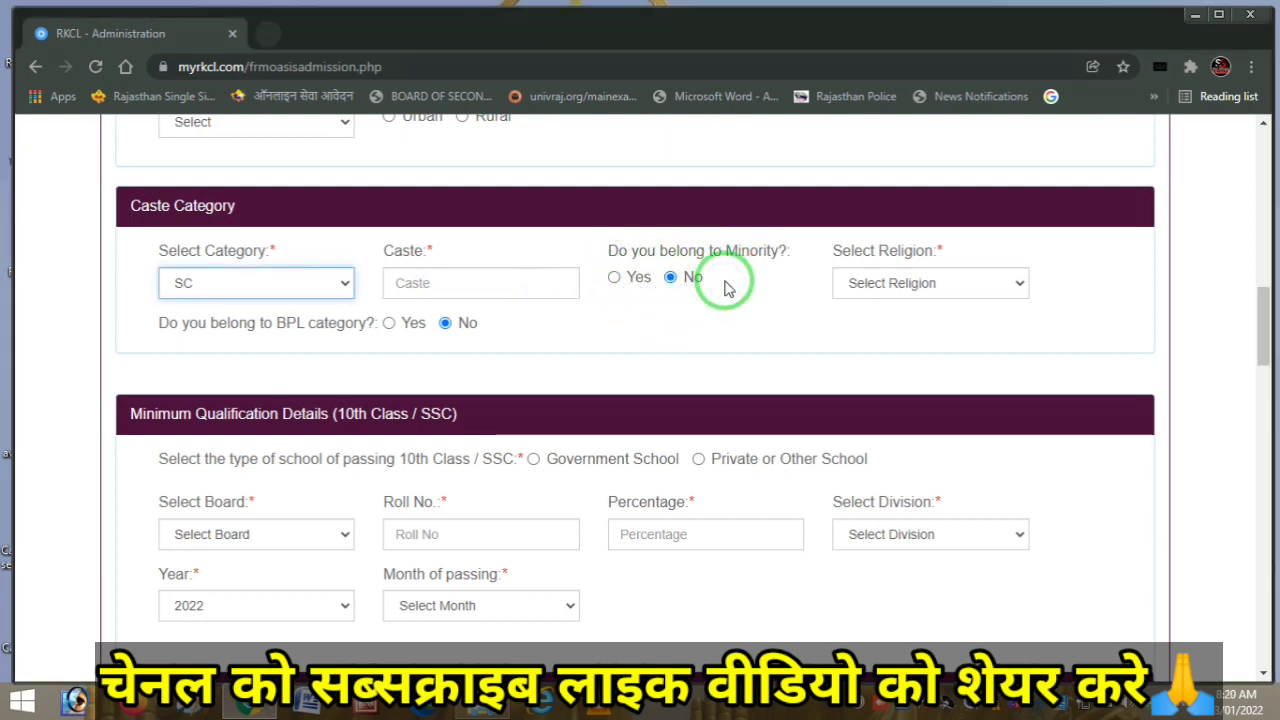
Step: Select Hindu as the religion in the Caste Category section
click(902, 288)
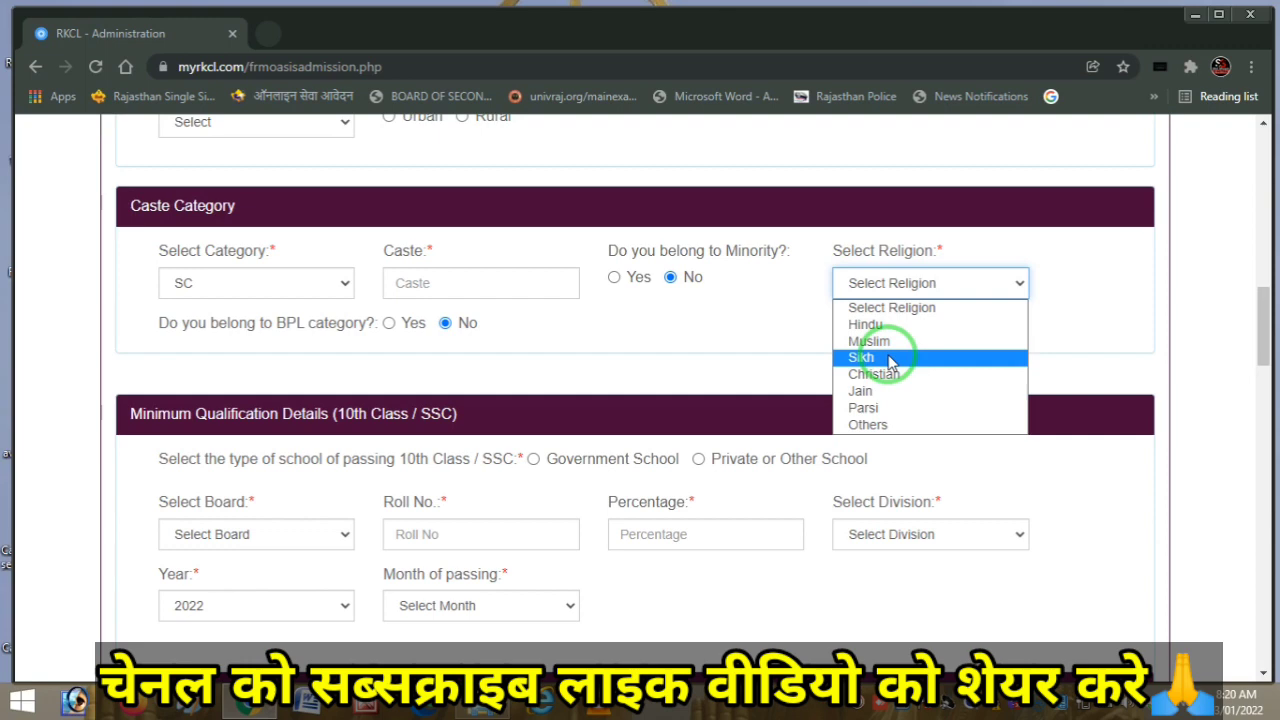
click(873, 330)
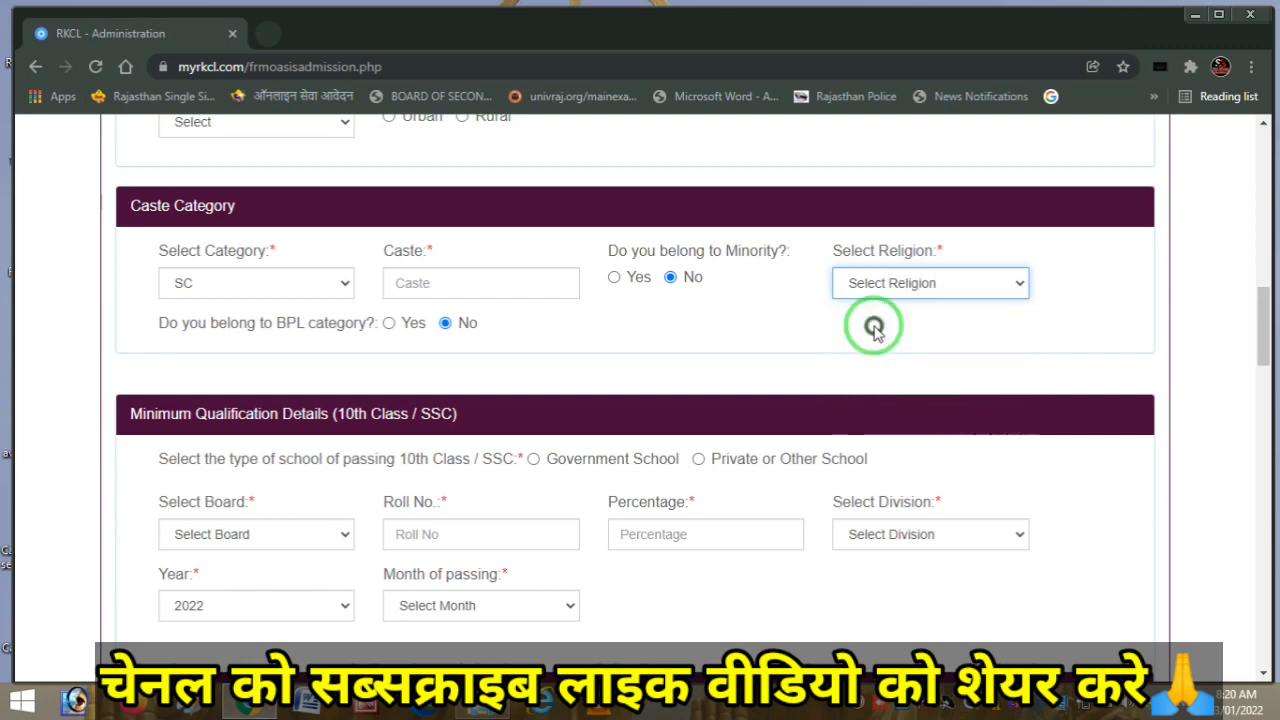
Step: Mark the Minimum Qualification Details heading and the 10th class school type question in red, clearing the marks after each
scroll(766, 329, down, 2)
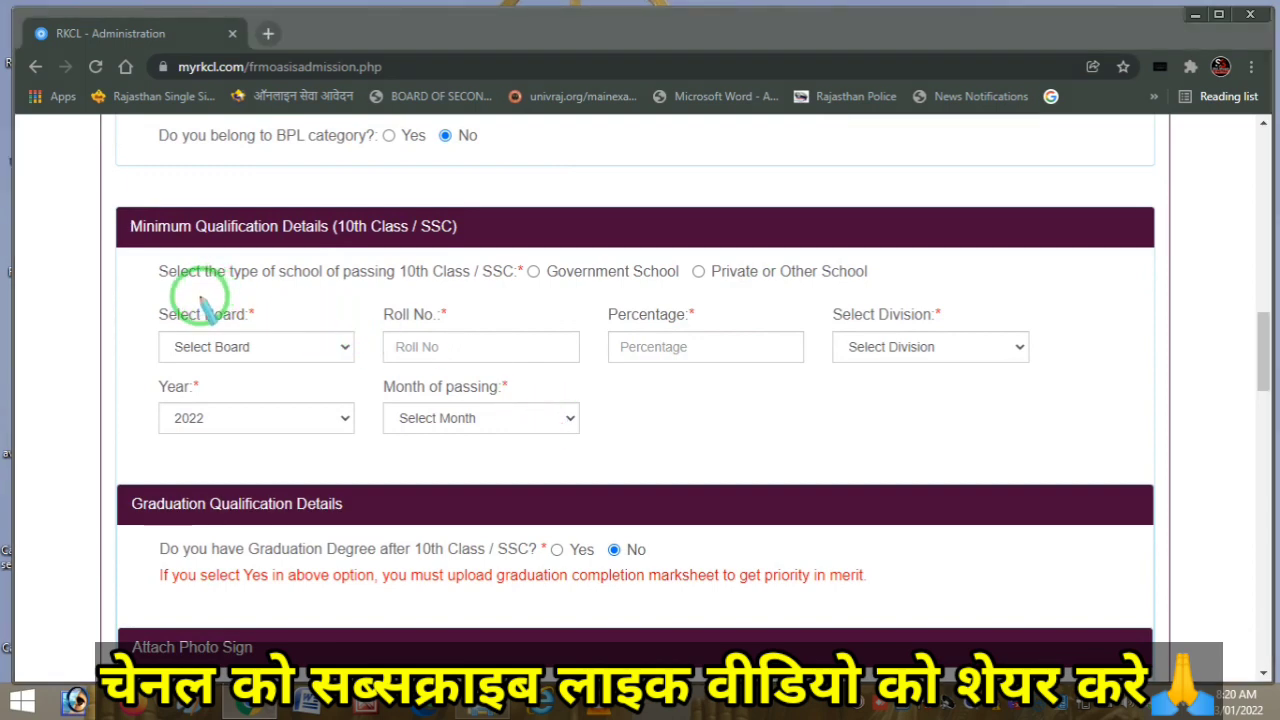
mouse_move(177, 245)
mouse_down()
mouse_move(309, 257)
mouse_move(403, 242)
mouse_up()
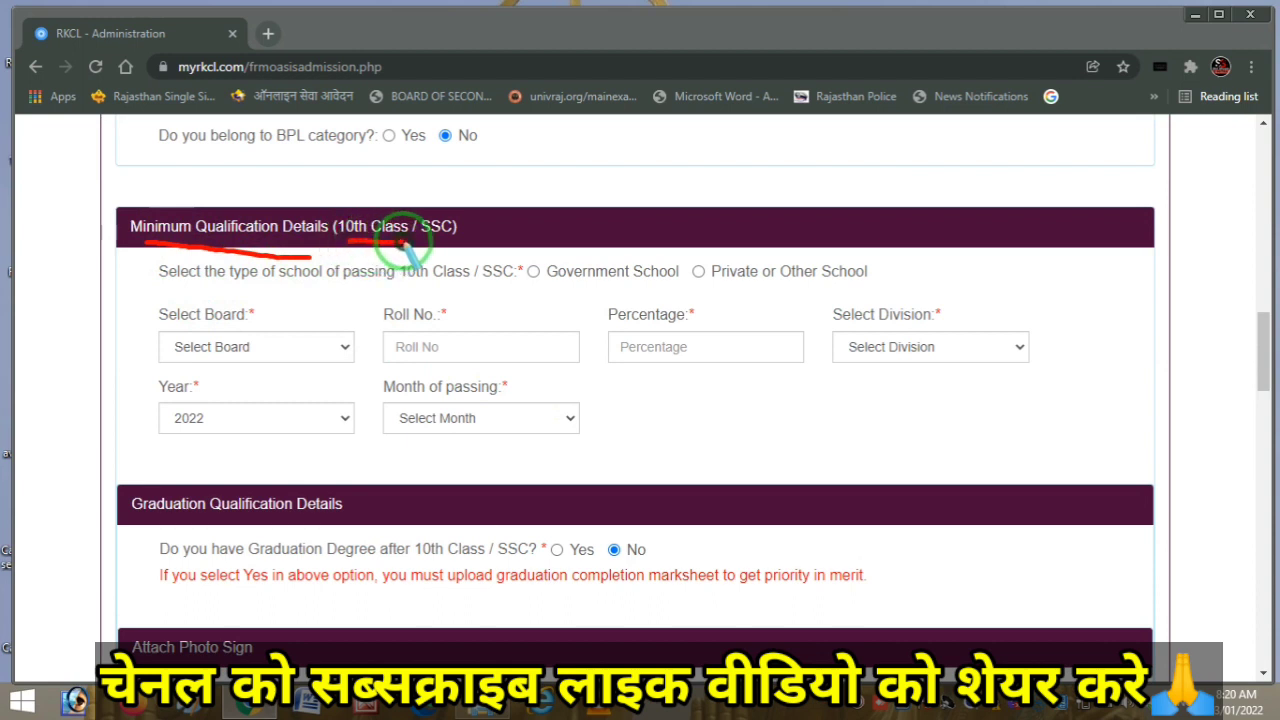
right_click(311, 301)
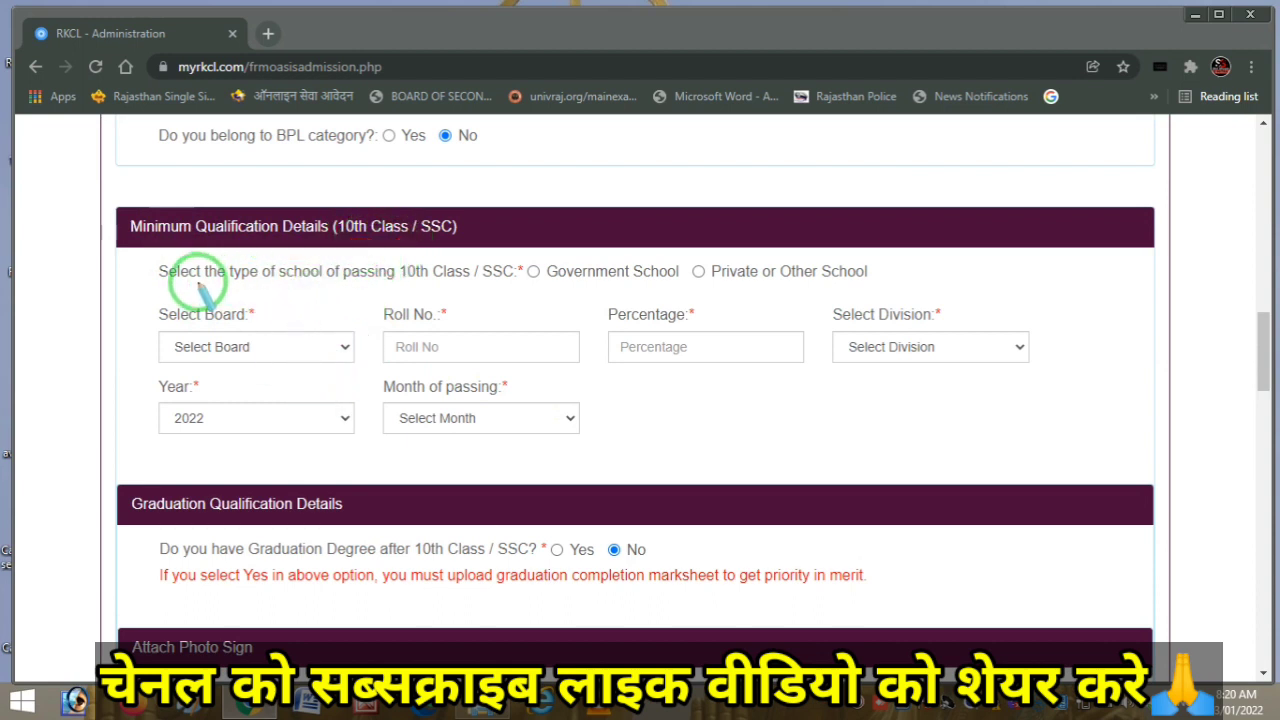
drag(178, 289, 435, 292)
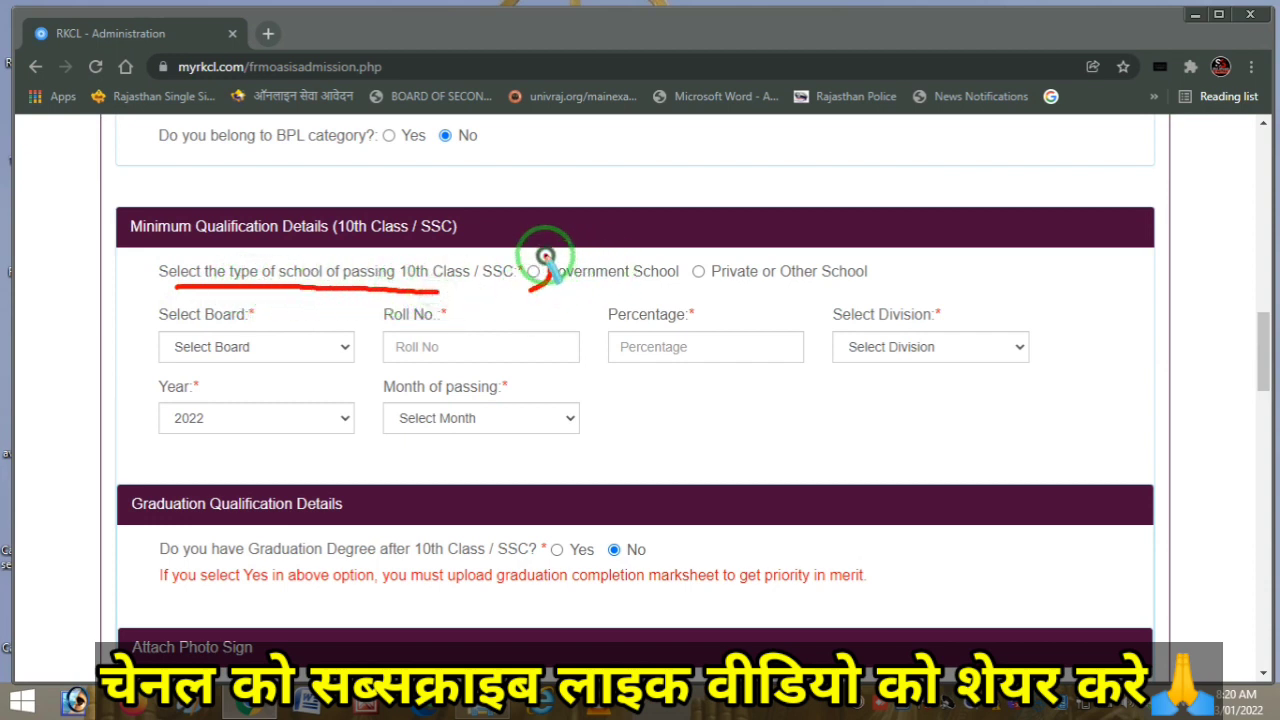
mouse_move(543, 254)
mouse_down()
mouse_move(534, 283)
mouse_move(551, 257)
mouse_move(757, 233)
mouse_up()
key(e)
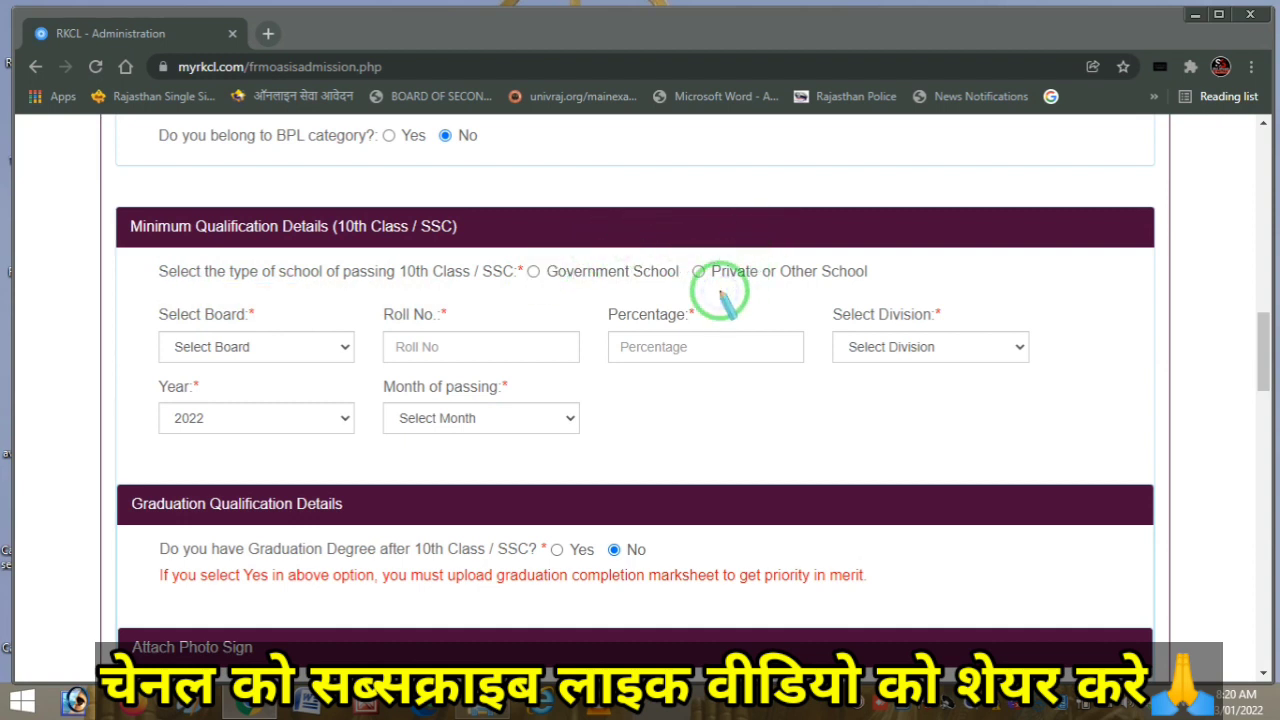
key(Escape)
Step: Choose Government School as the 10th class school type and RBSE as the board
click(533, 271)
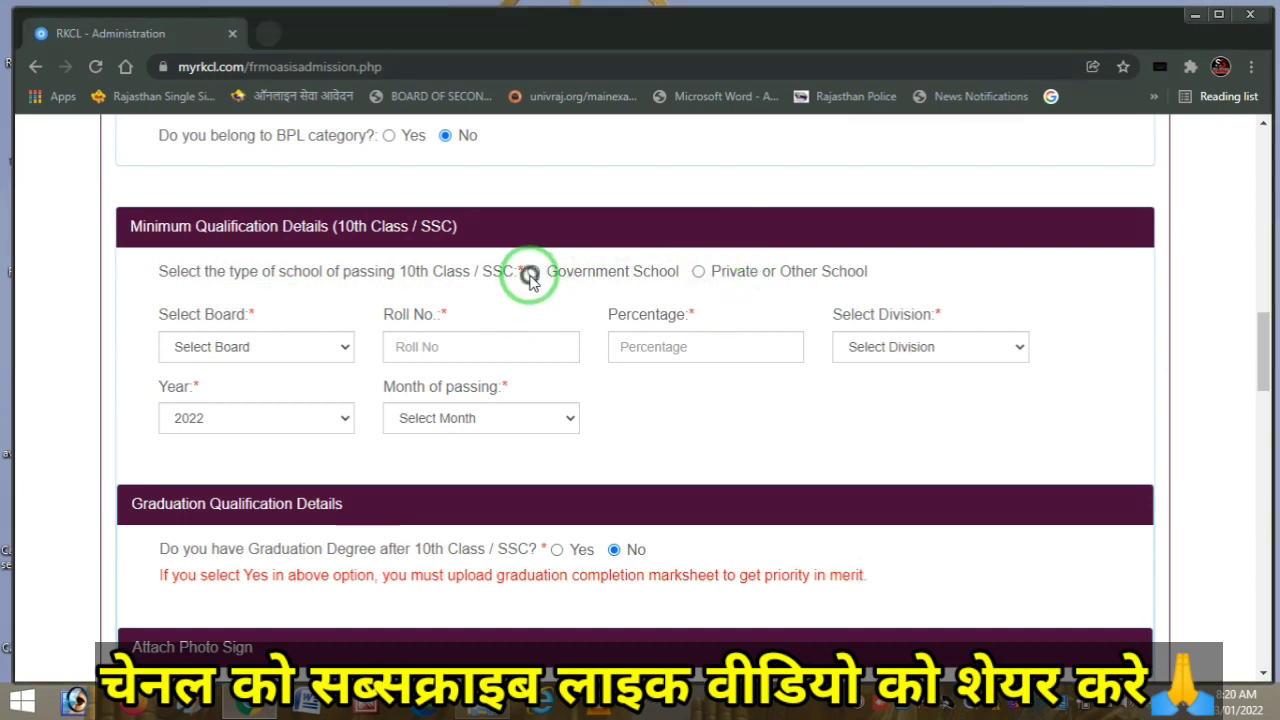
click(297, 348)
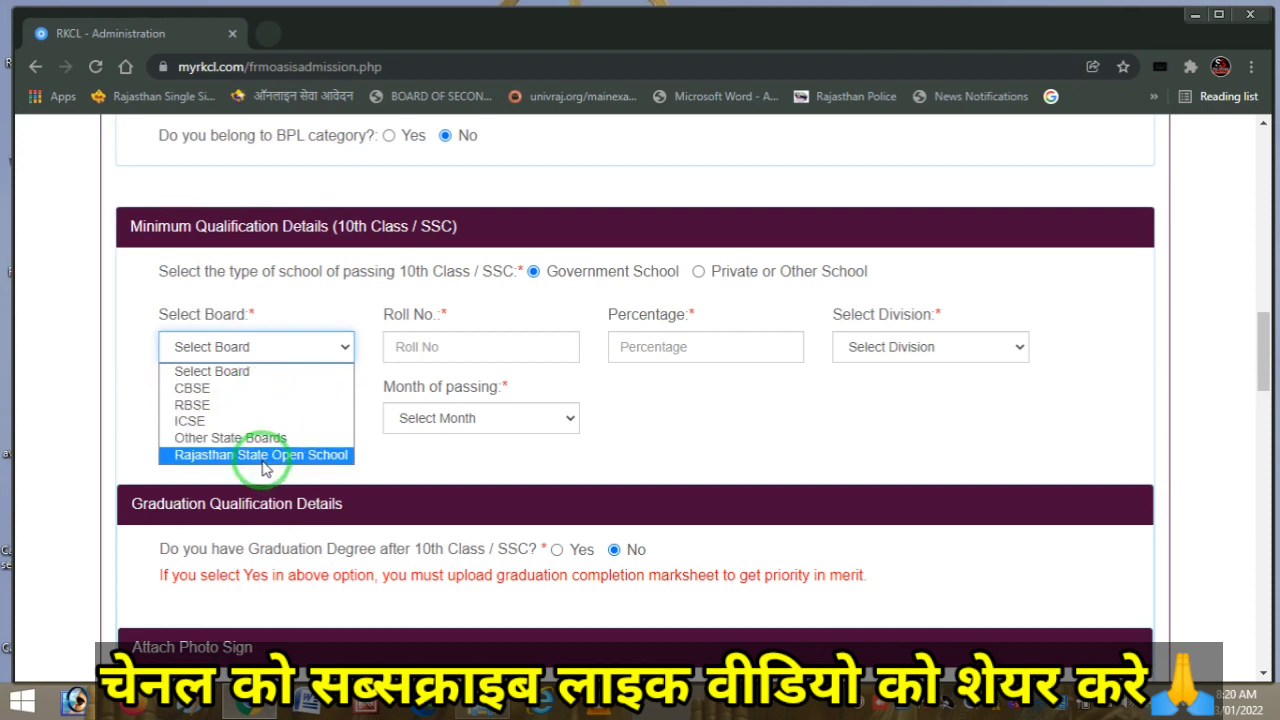
click(250, 405)
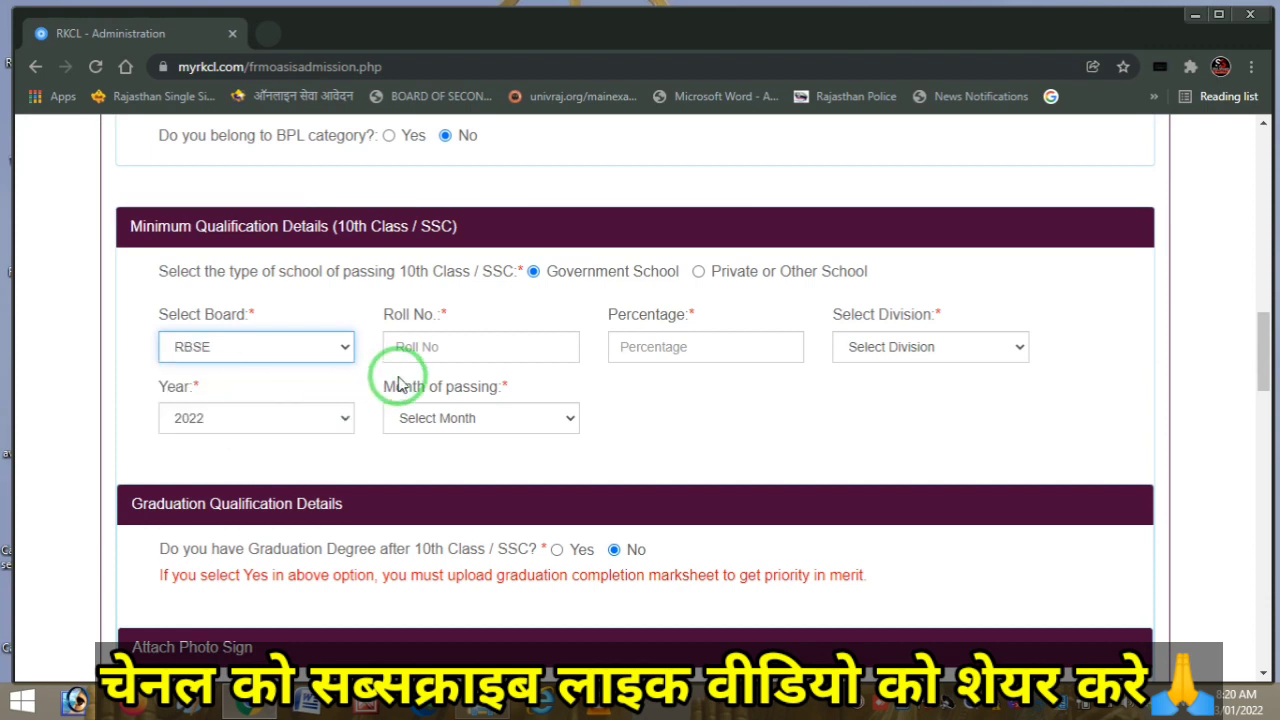
Step: Mark the 10th class Roll No. and Percentage fields with red pen strokes, and clear the marks
drag(455, 342, 530, 318)
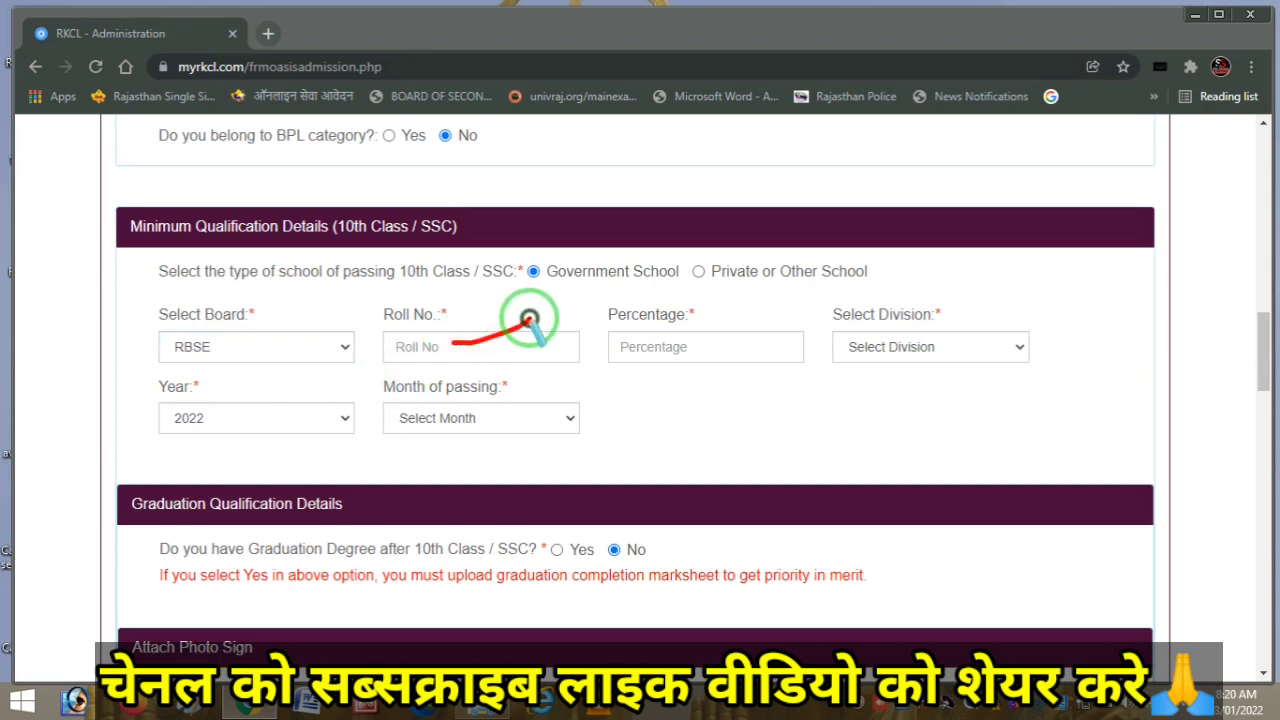
drag(663, 350, 740, 334)
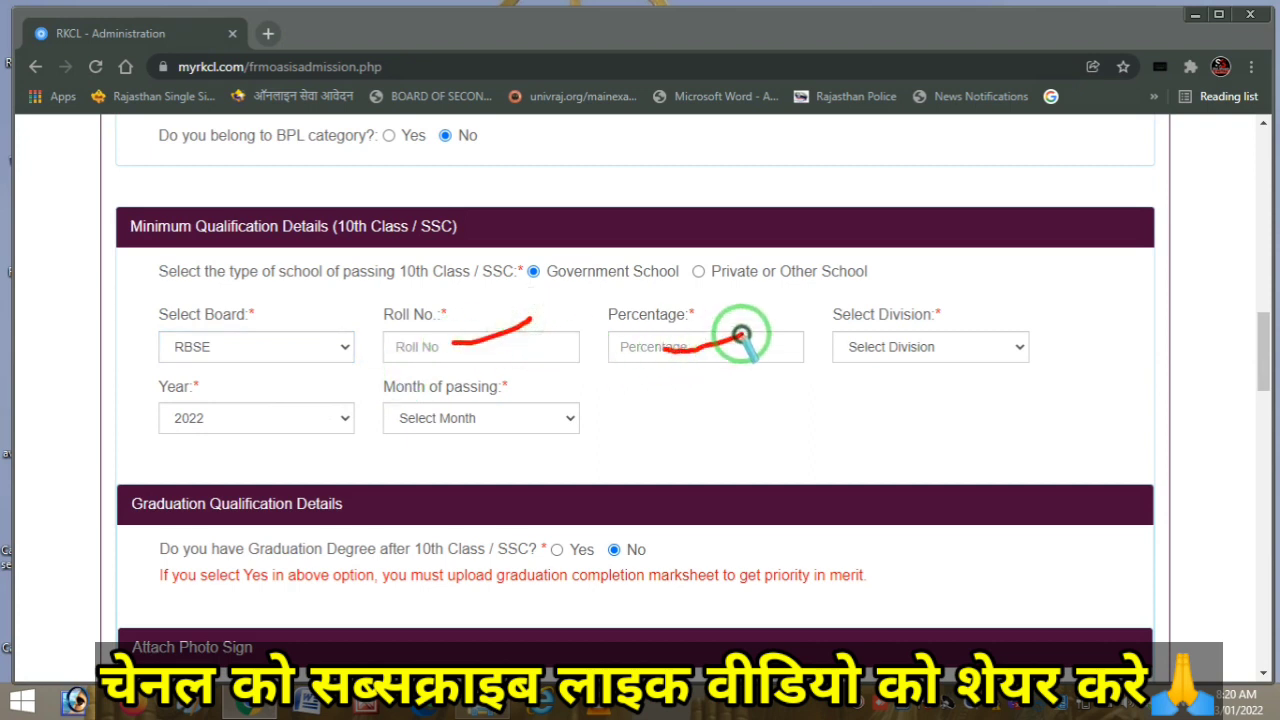
right_click(737, 358)
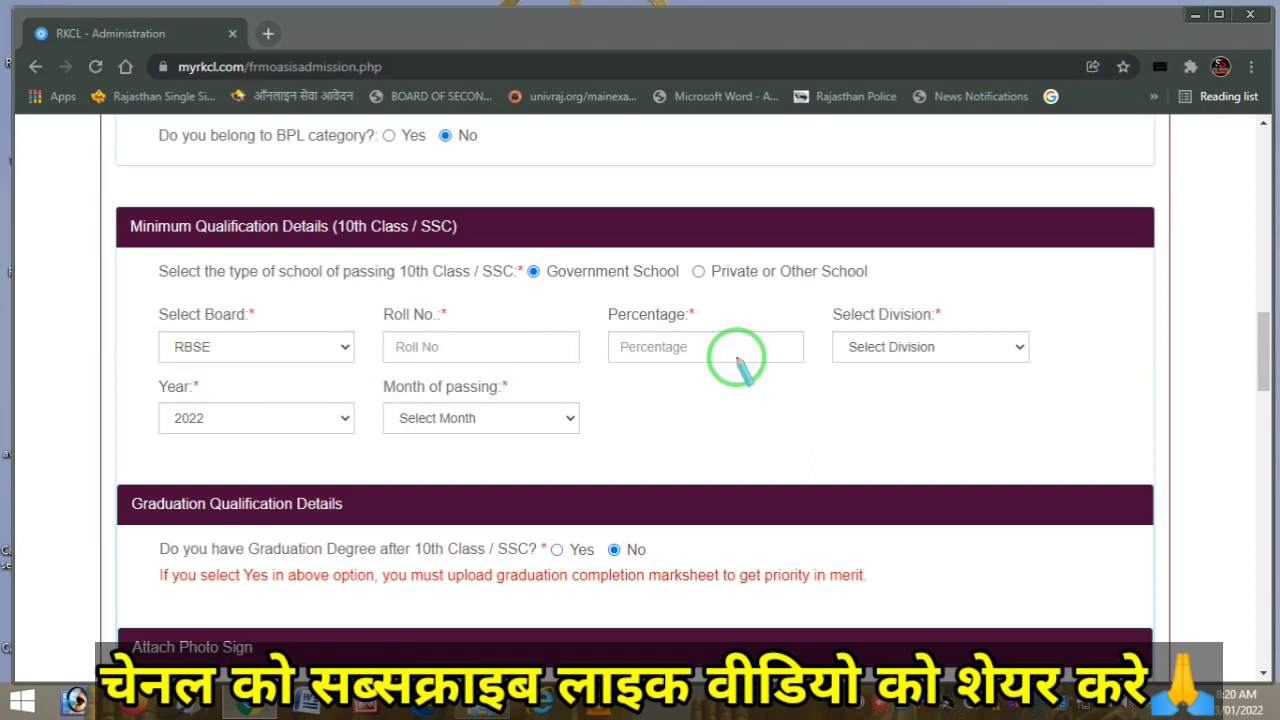
key(Escape)
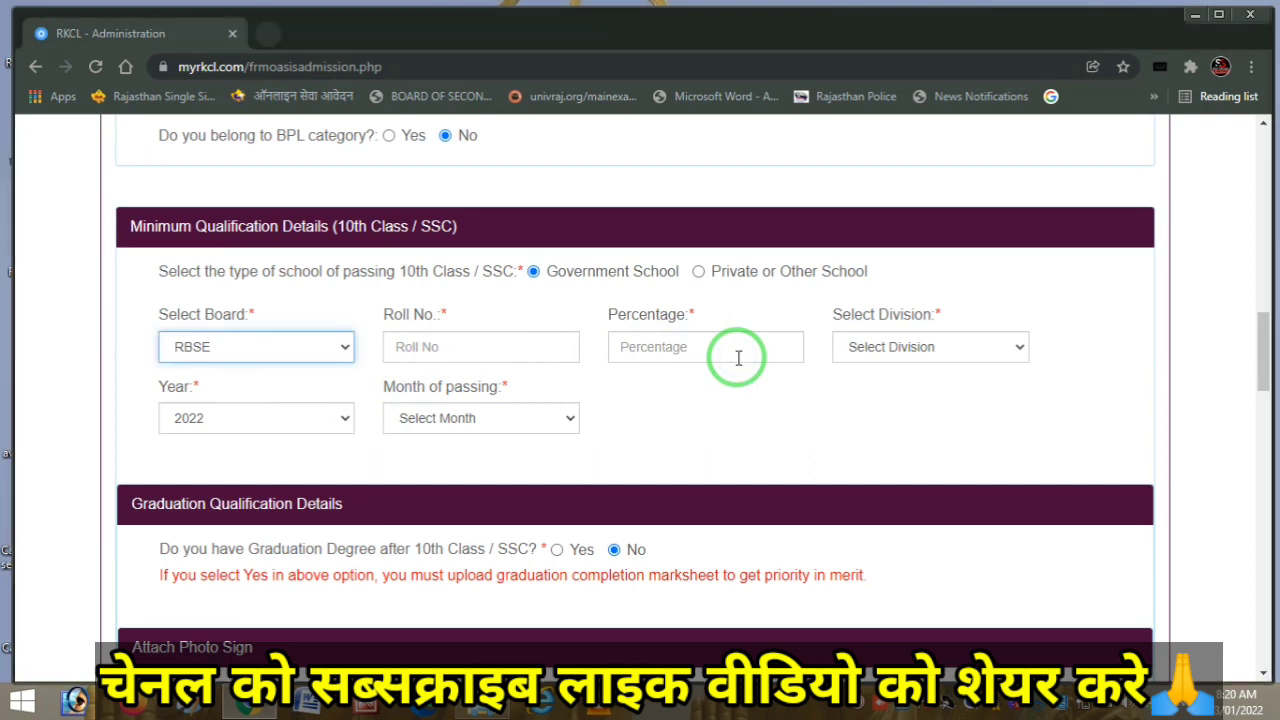
Step: Set the 10th class division to First Division and the passing date to June 2010
click(948, 348)
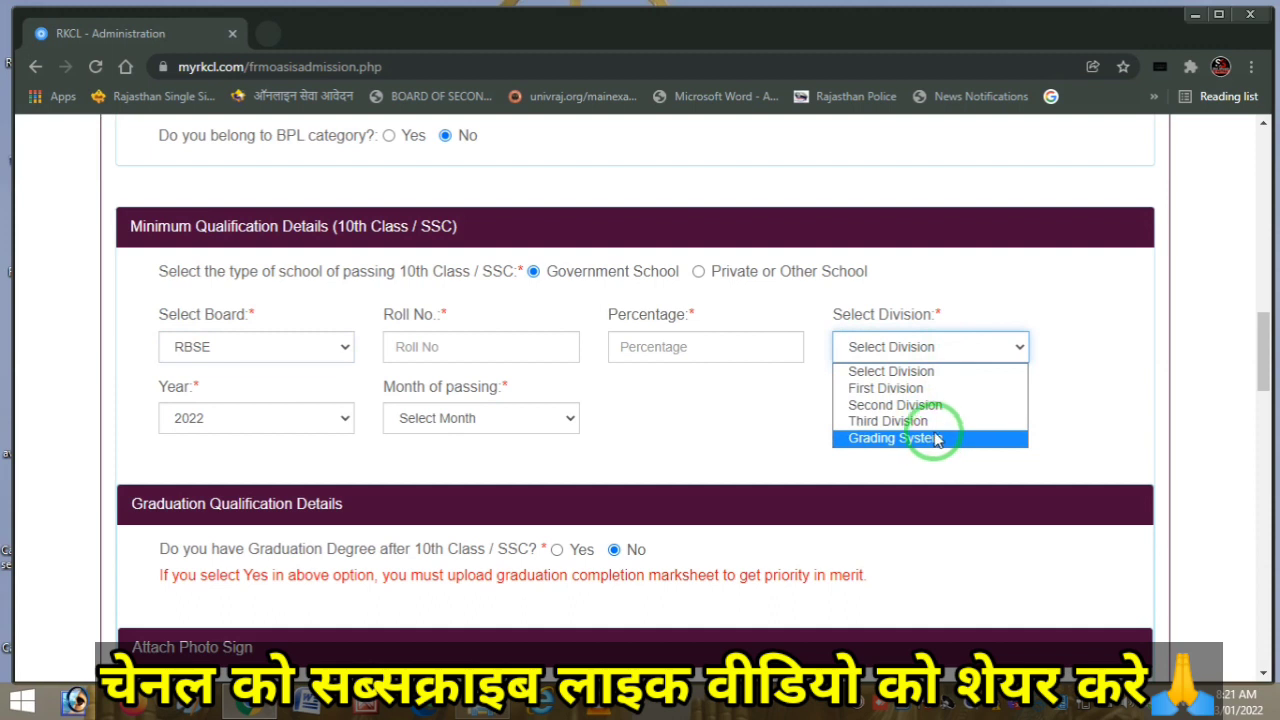
click(914, 389)
click(297, 422)
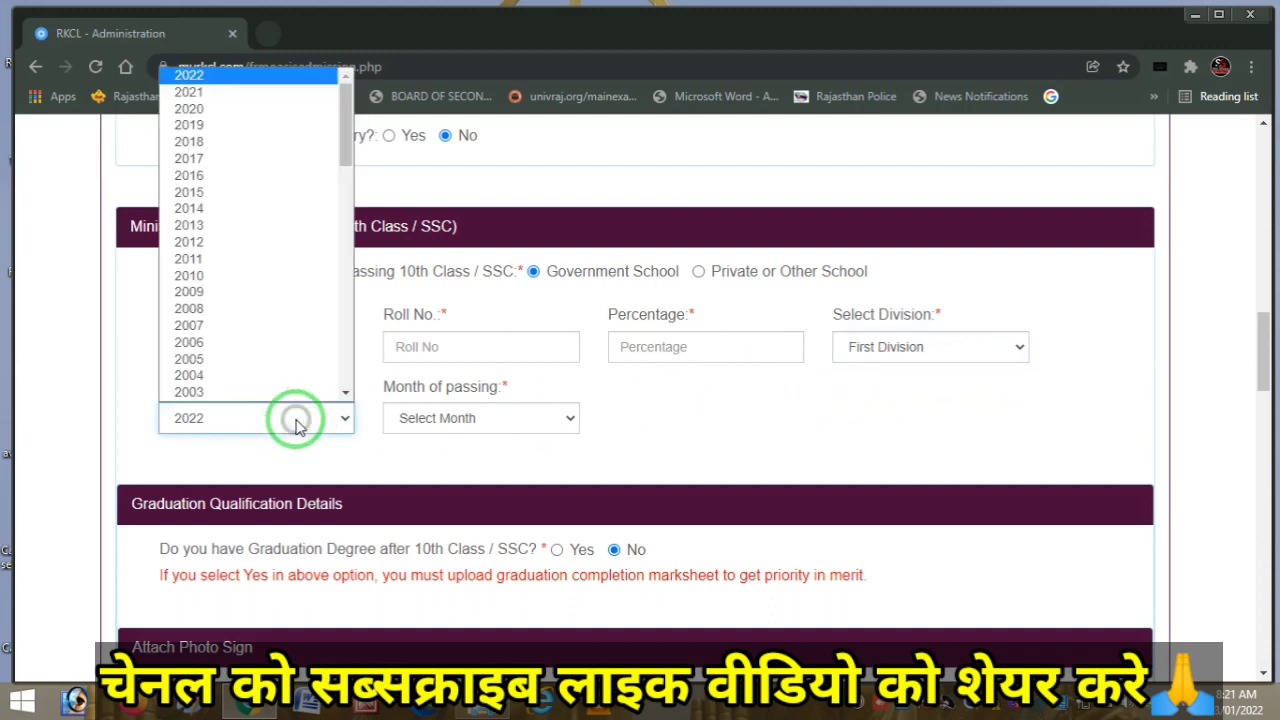
scroll(310, 320, down, 1)
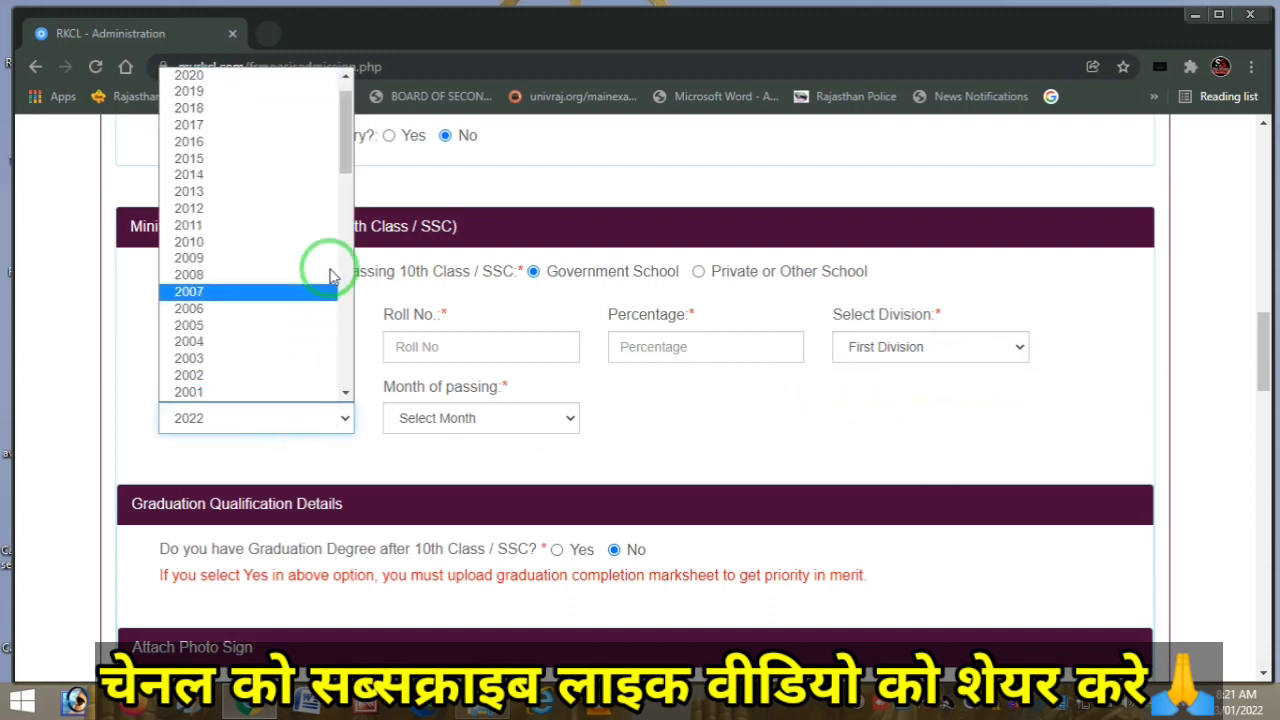
click(262, 242)
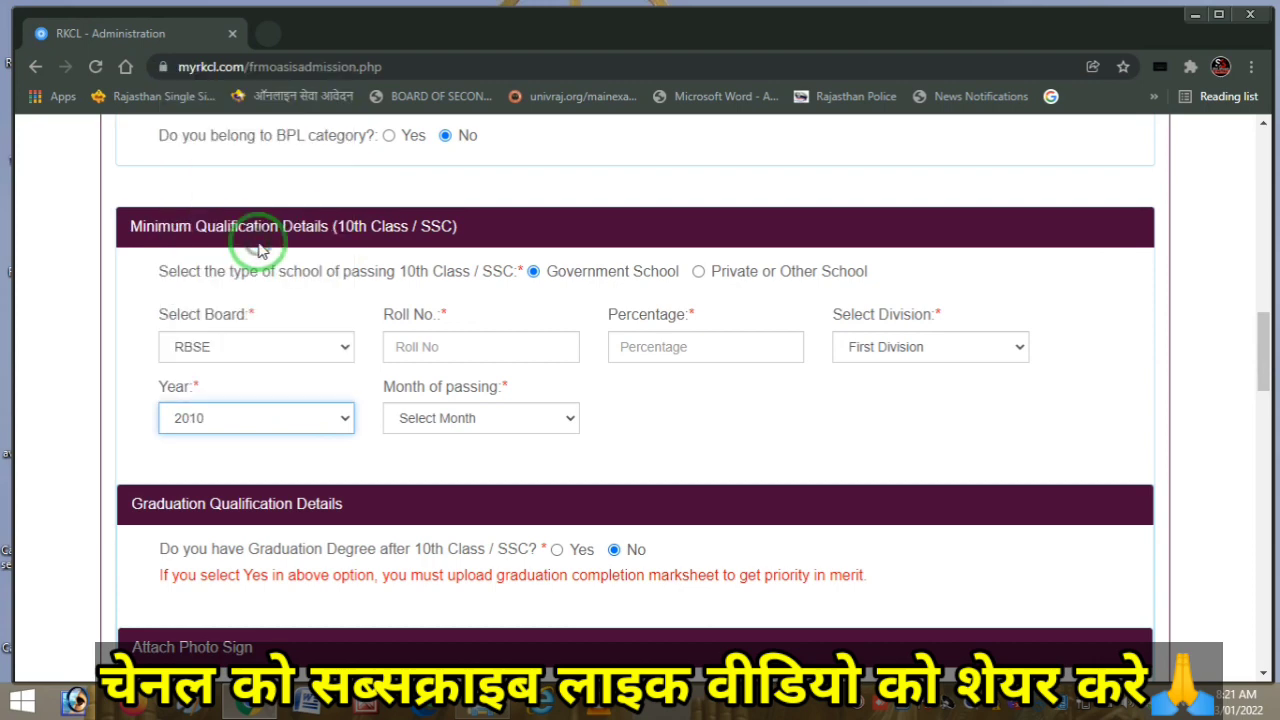
click(509, 421)
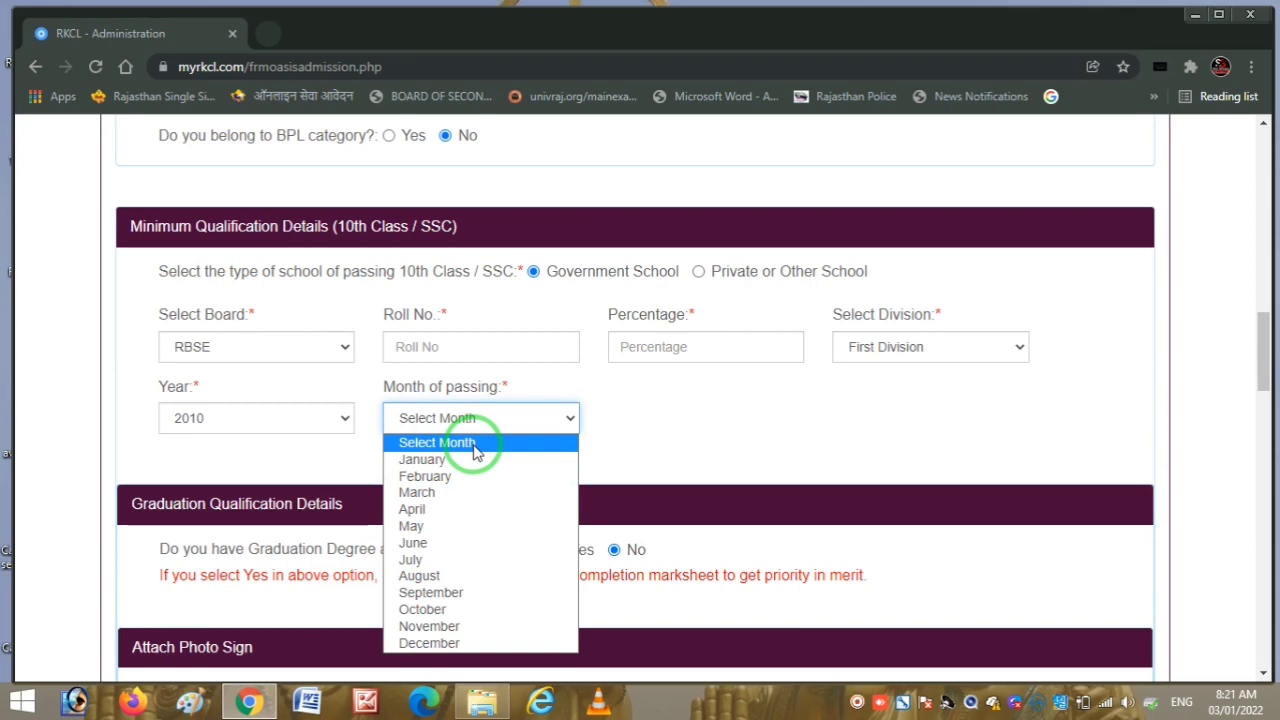
click(423, 543)
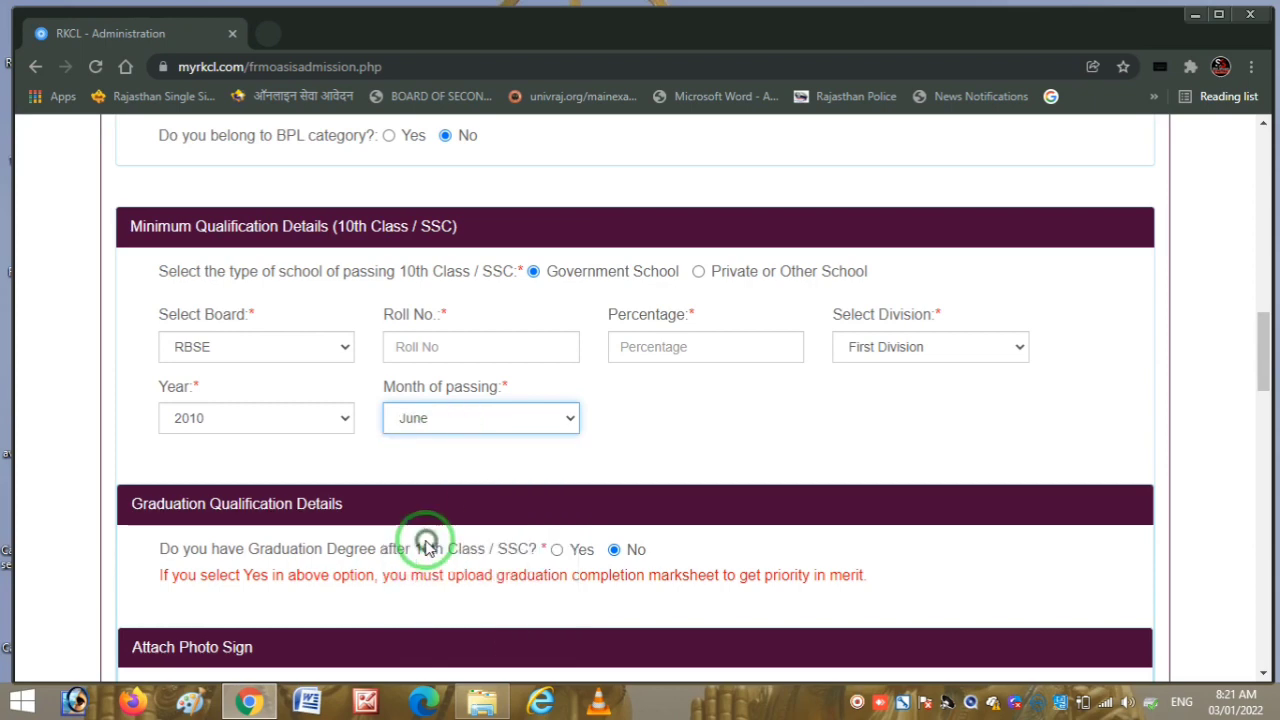
Step: Answer Yes to the graduation degree question to view its extra fields, and set the answer back to No
scroll(565, 440, down, 2)
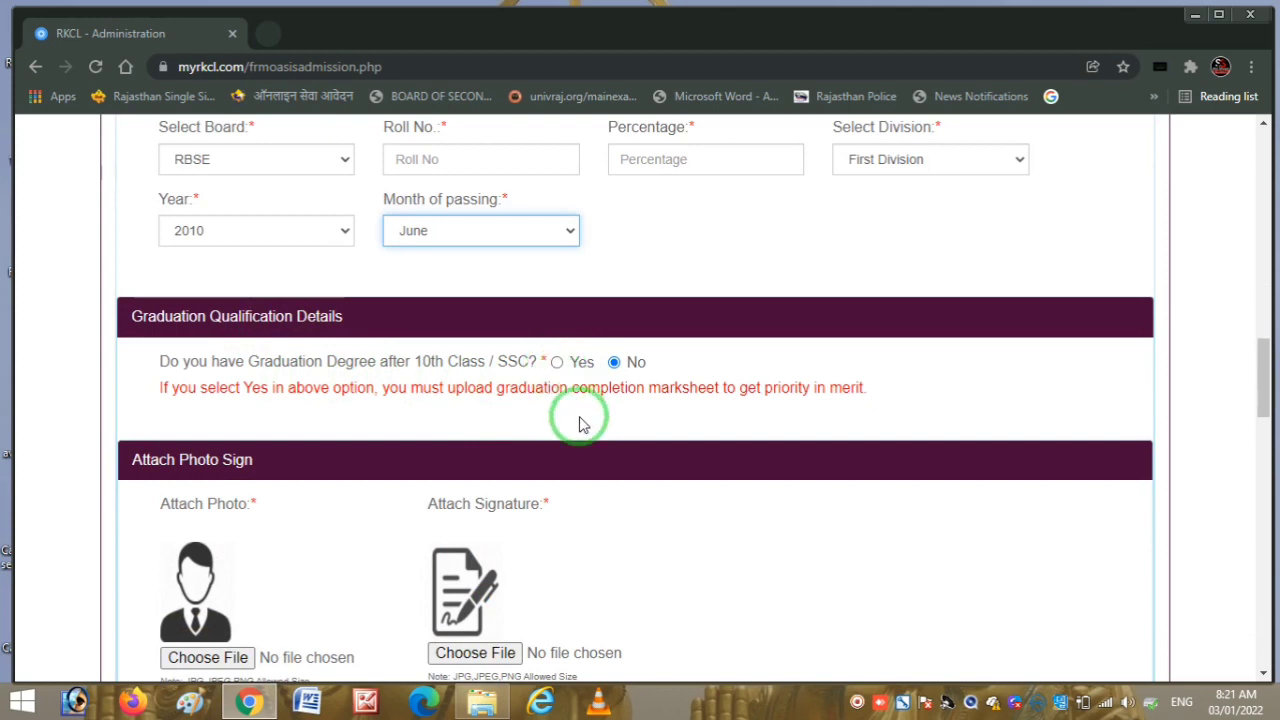
click(558, 363)
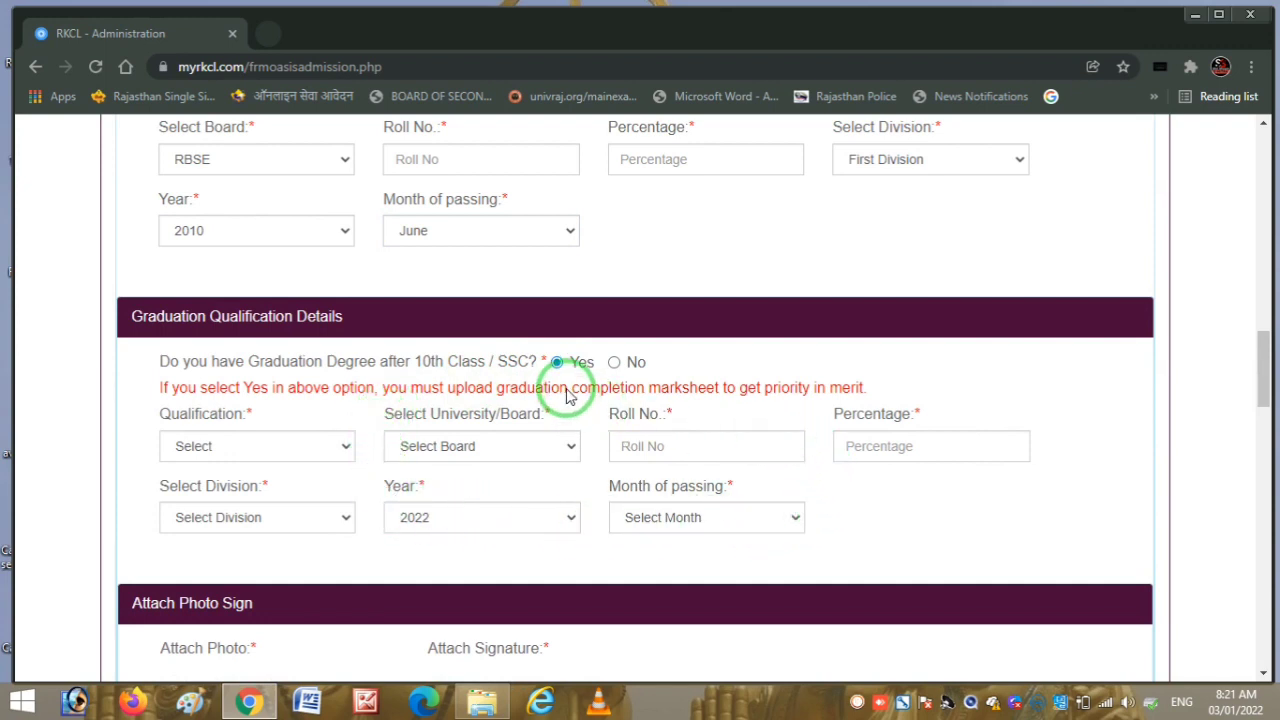
click(613, 363)
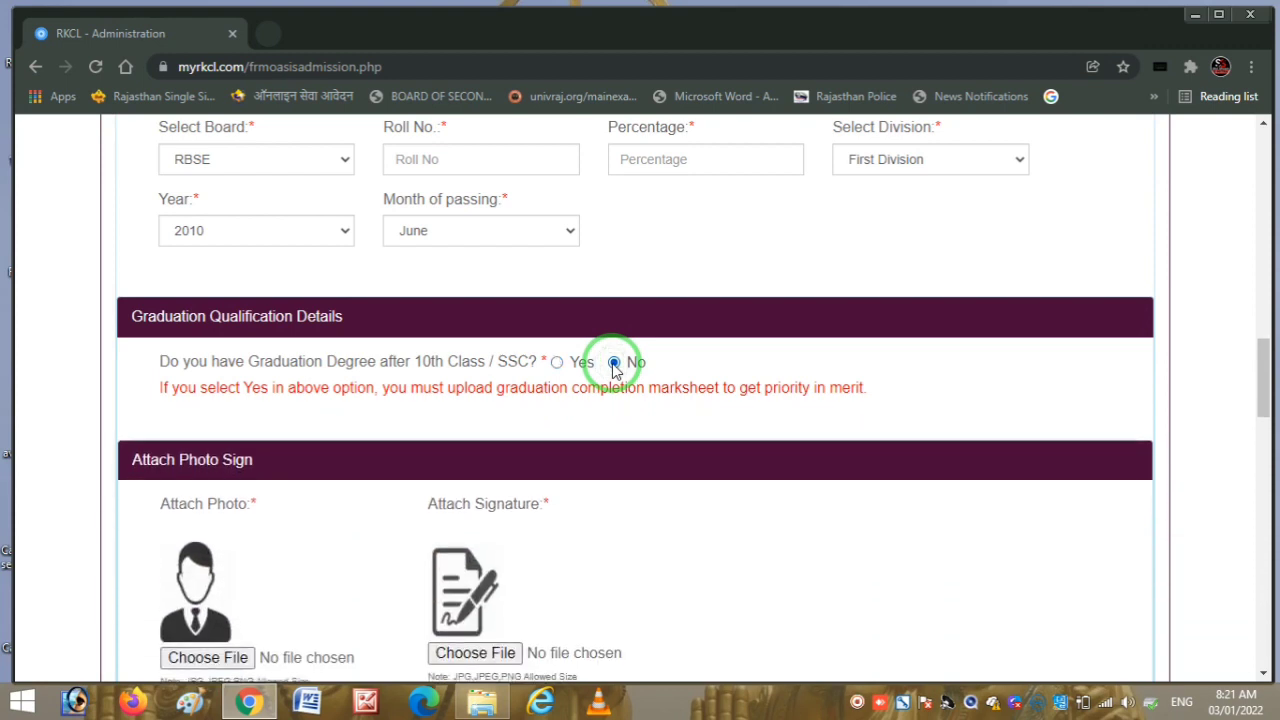
Step: Mark the photo's 3 to 5 KB and signature's 1 to 3 KB size limits in red pen, write JPG beside them, and clear the marks
scroll(615, 370, down, 2)
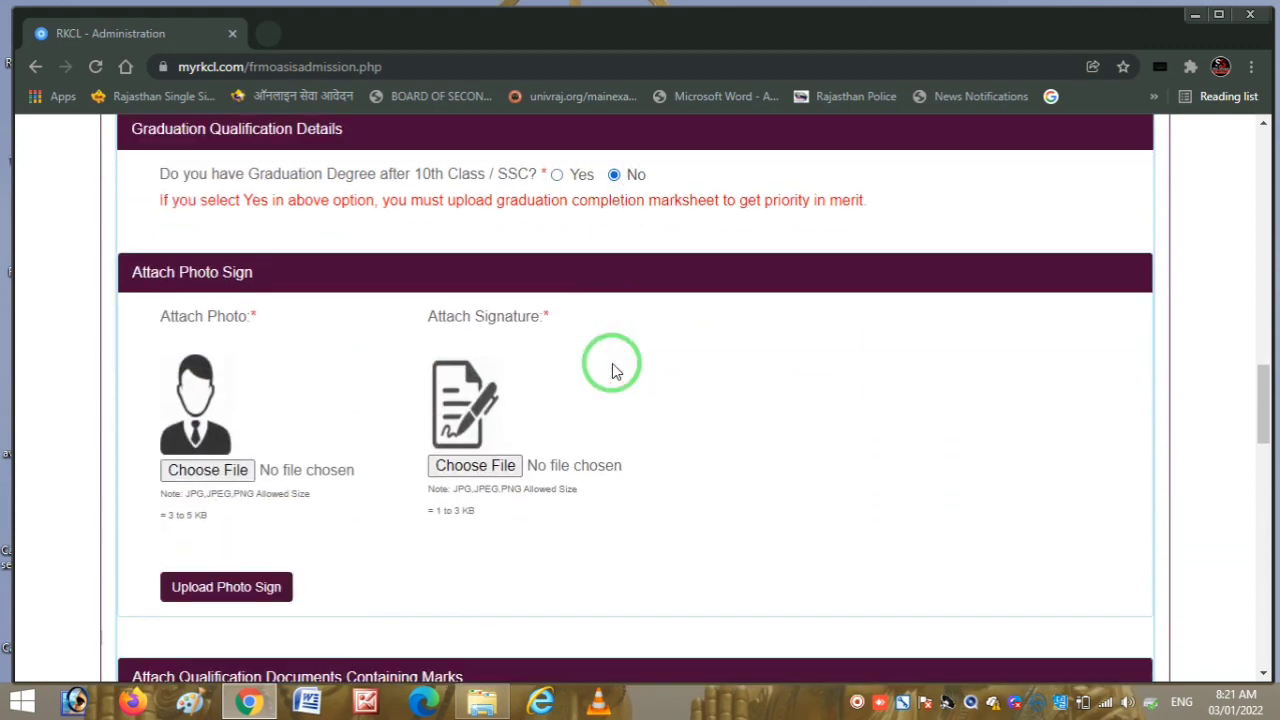
scroll(613, 372, down, 2)
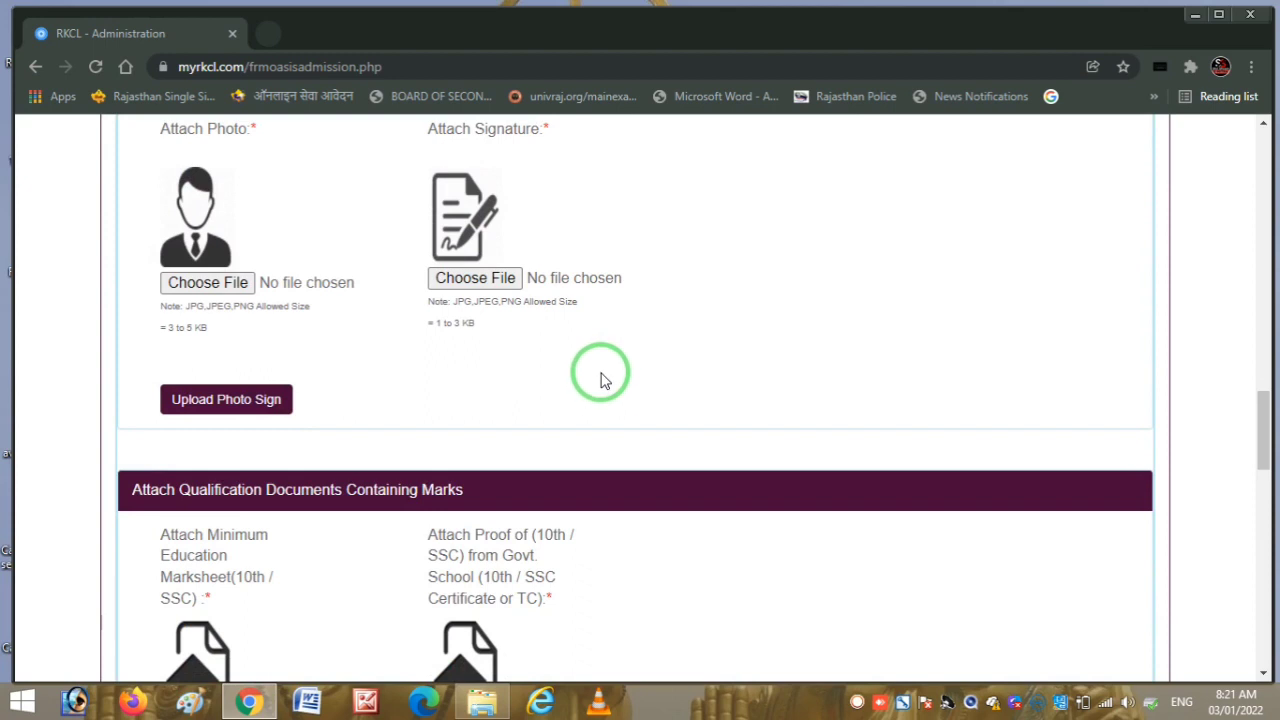
key(ctrl+2)
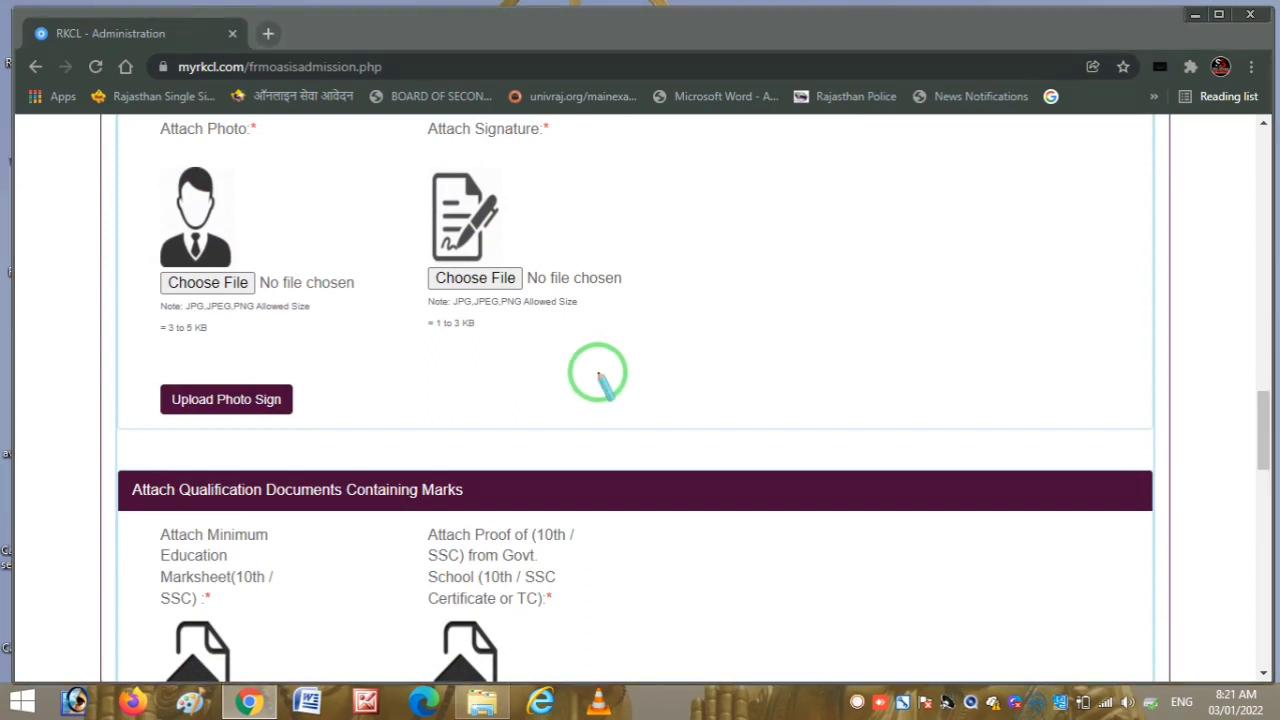
mouse_move(136, 241)
mouse_down()
mouse_move(228, 229)
mouse_move(243, 286)
mouse_move(180, 298)
mouse_move(262, 272)
mouse_move(165, 271)
mouse_move(171, 286)
mouse_up()
mouse_move(152, 343)
mouse_down()
mouse_move(190, 345)
mouse_move(194, 326)
mouse_move(171, 309)
mouse_move(163, 343)
mouse_move(215, 328)
mouse_move(276, 356)
mouse_move(254, 358)
mouse_move(288, 325)
mouse_move(306, 354)
mouse_move(309, 329)
mouse_move(365, 332)
mouse_move(354, 349)
mouse_move(366, 297)
mouse_up()
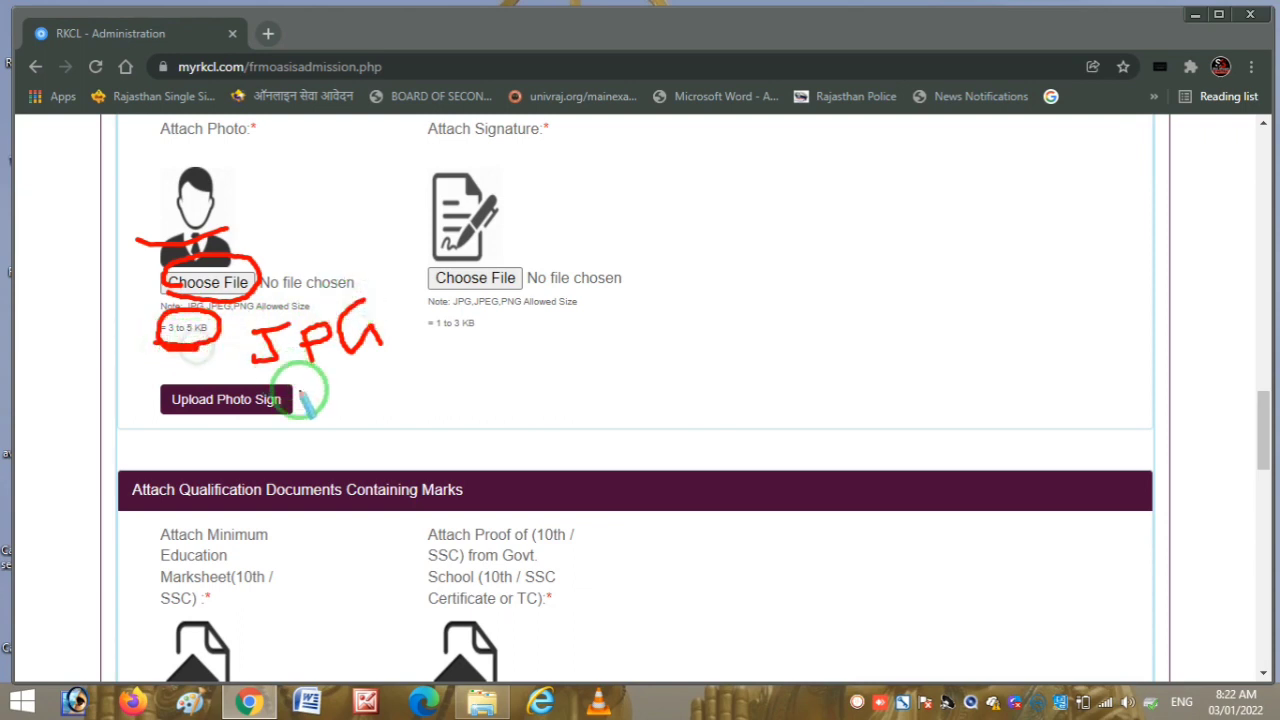
drag(285, 378, 363, 367)
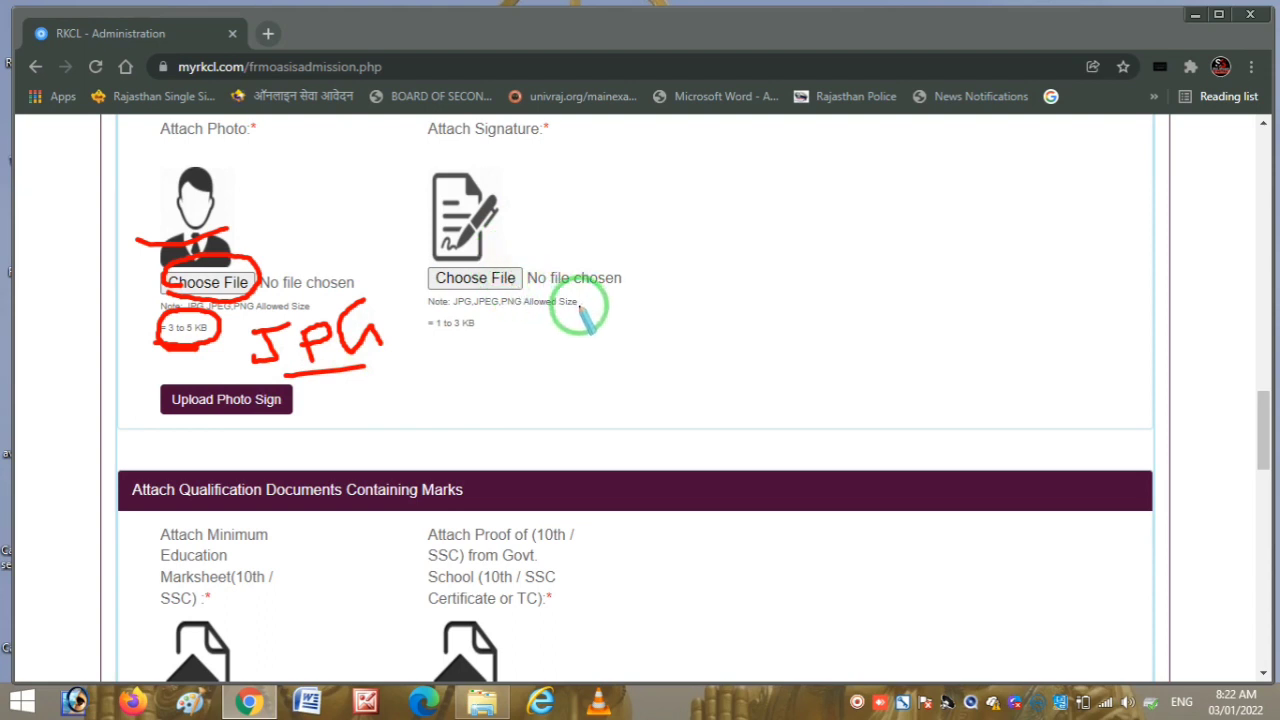
mouse_move(420, 340)
mouse_down()
mouse_move(480, 330)
mouse_move(480, 306)
mouse_move(429, 314)
mouse_move(420, 334)
mouse_move(440, 342)
mouse_up()
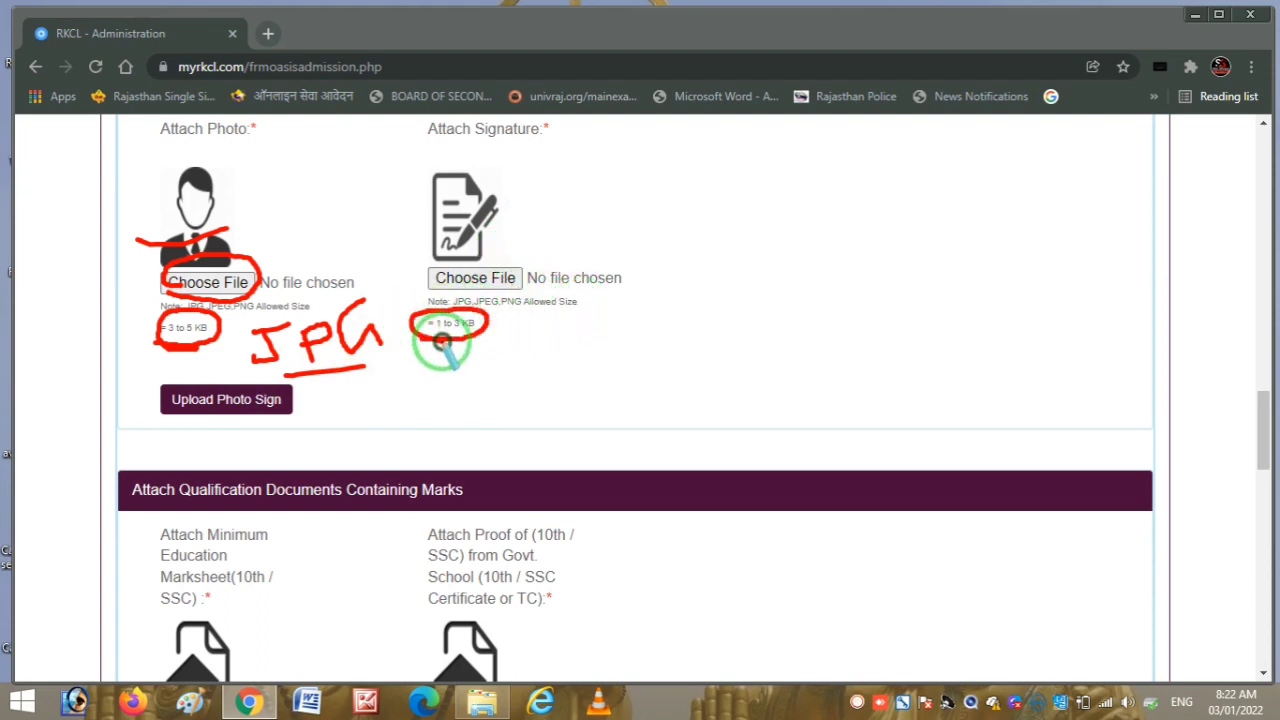
right_click(621, 270)
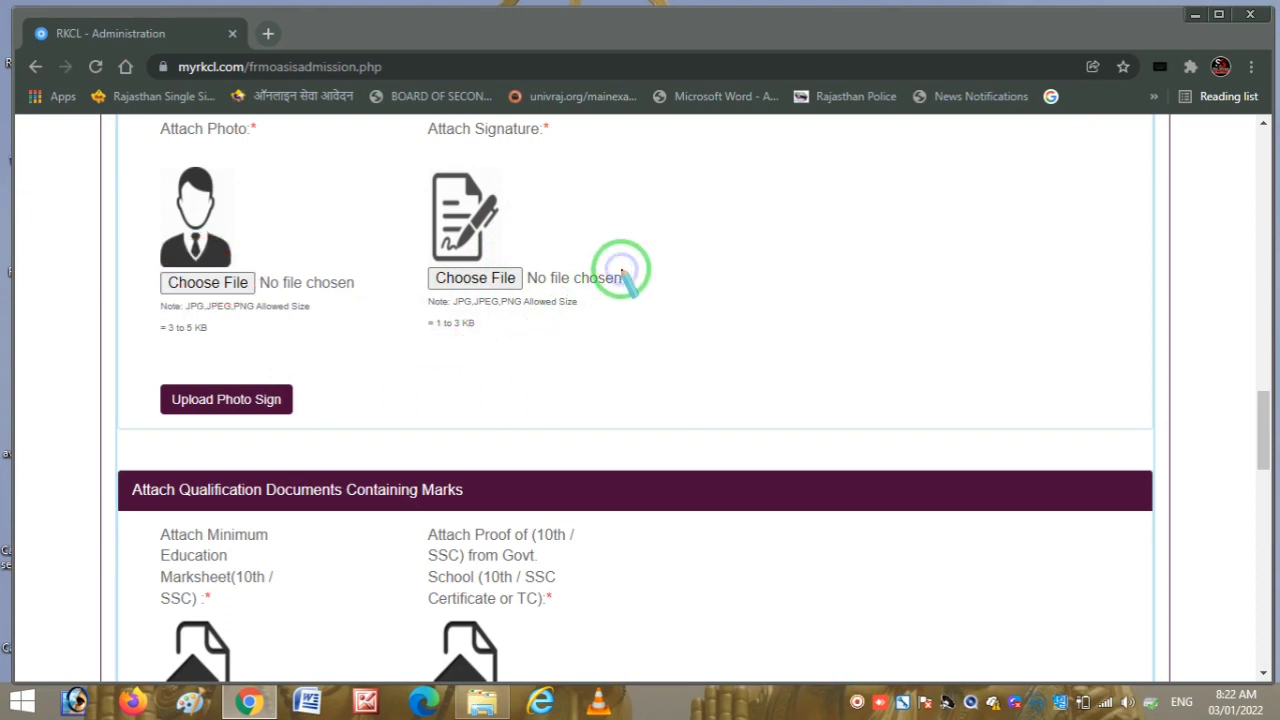
key(Escape)
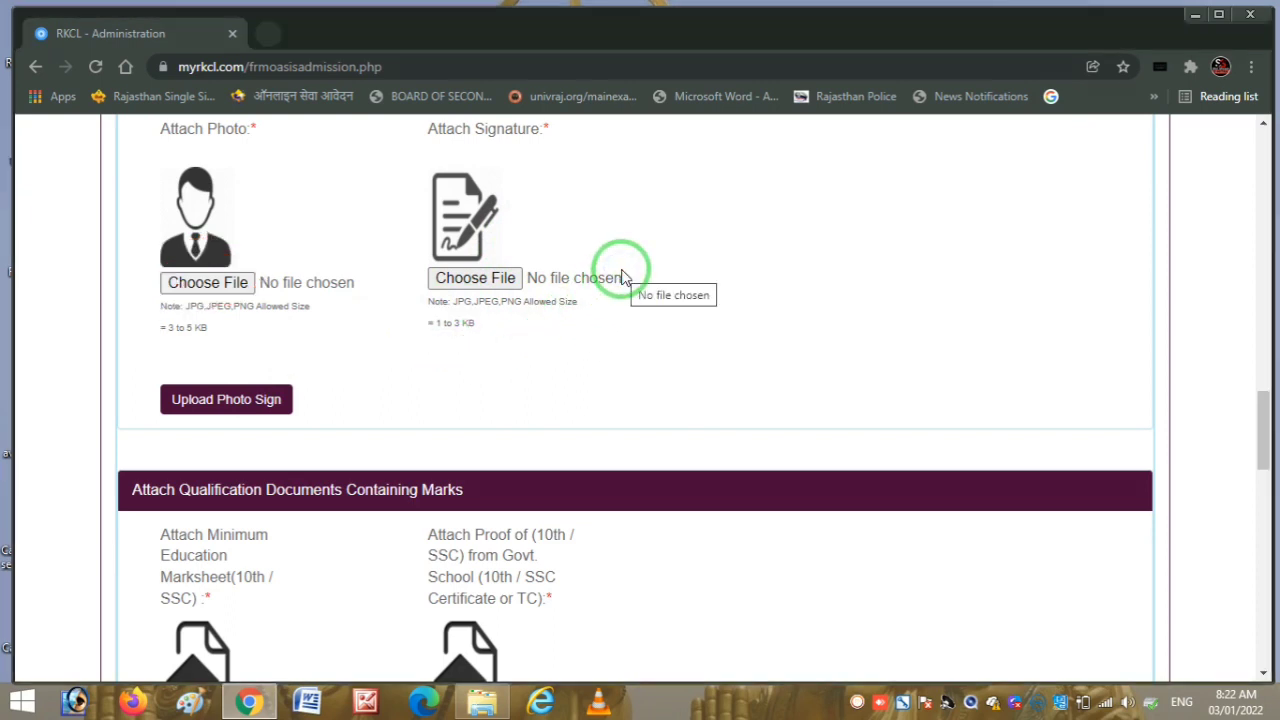
Step: Try to attach an applicant photo from the Desktop folder and dismiss the resulting alert
click(213, 285)
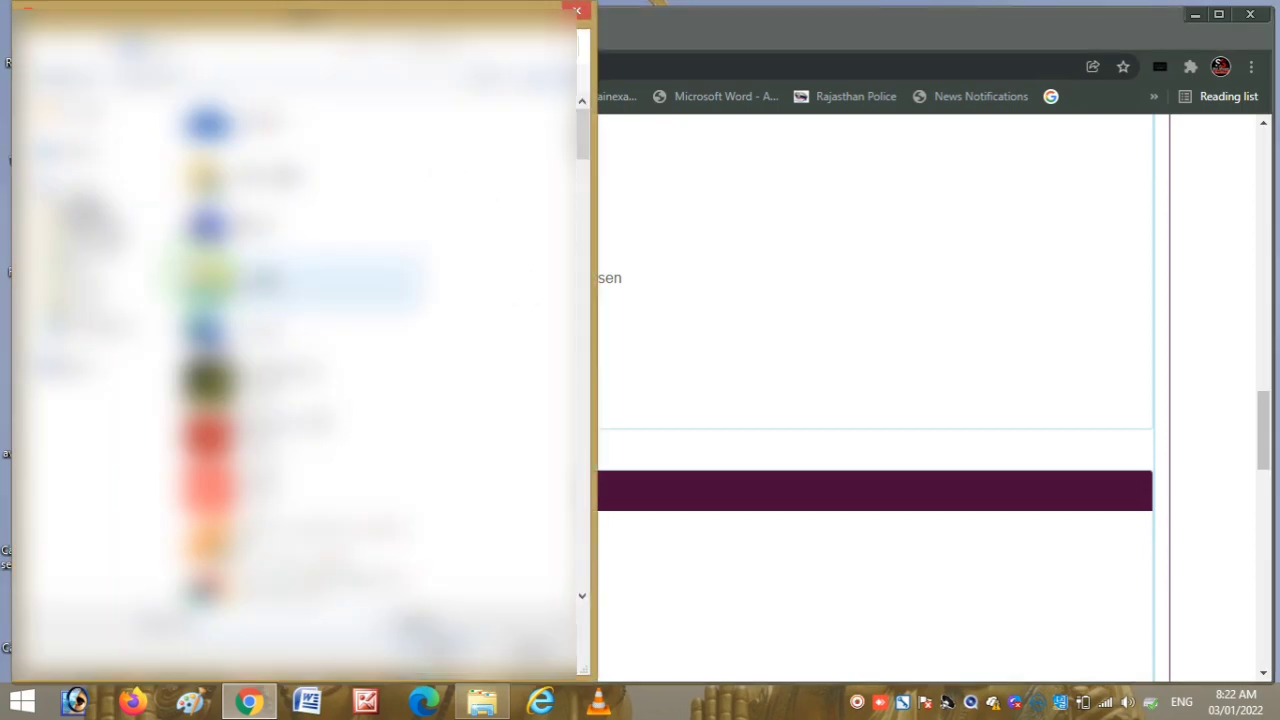
click(97, 213)
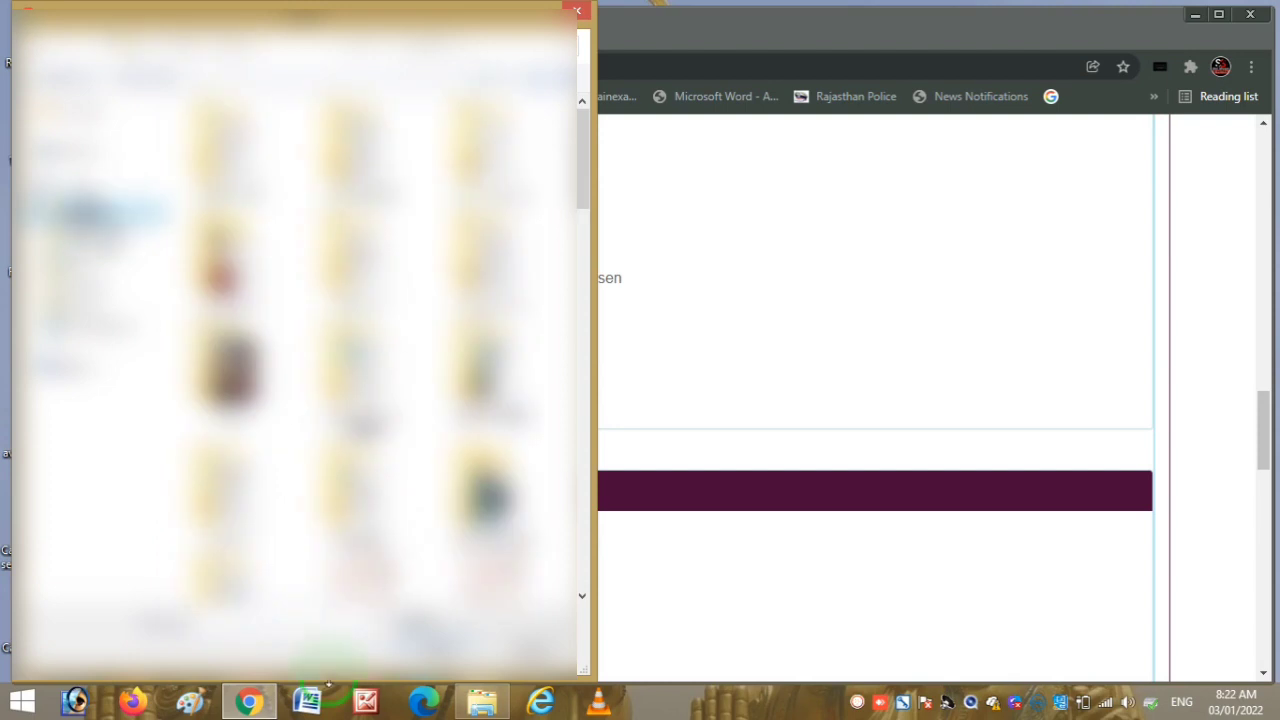
click(316, 624)
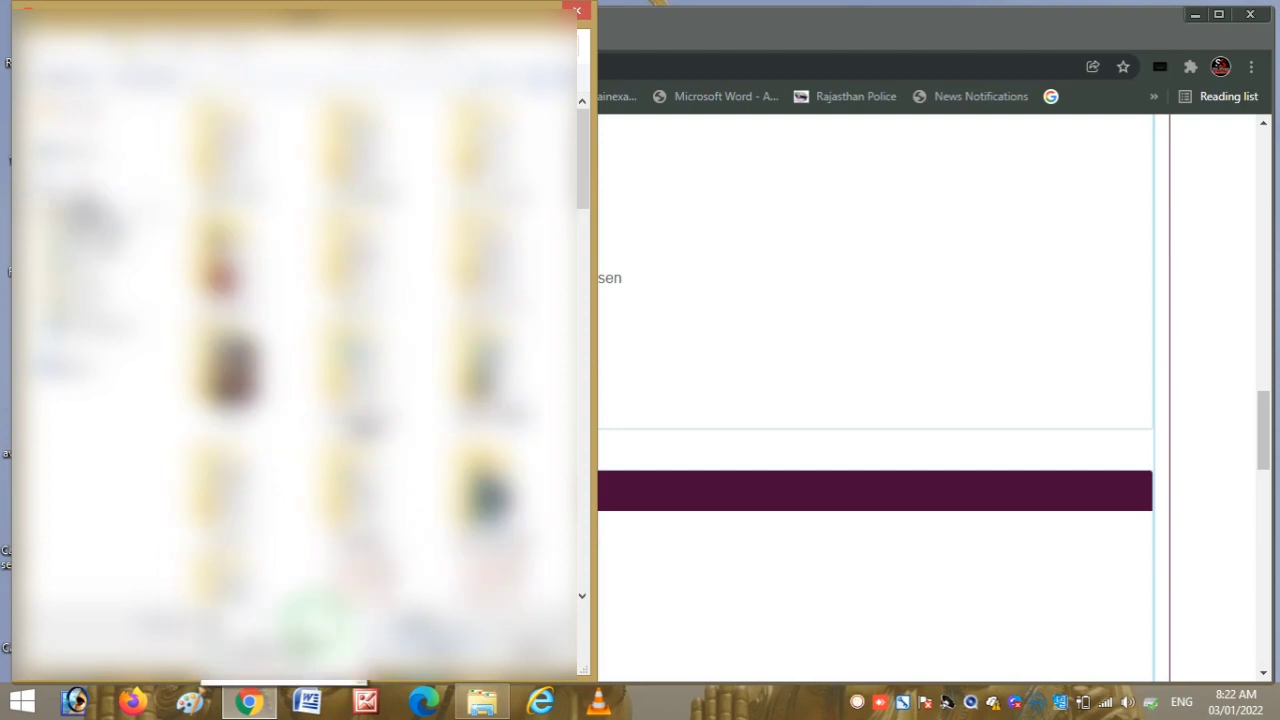
click(258, 670)
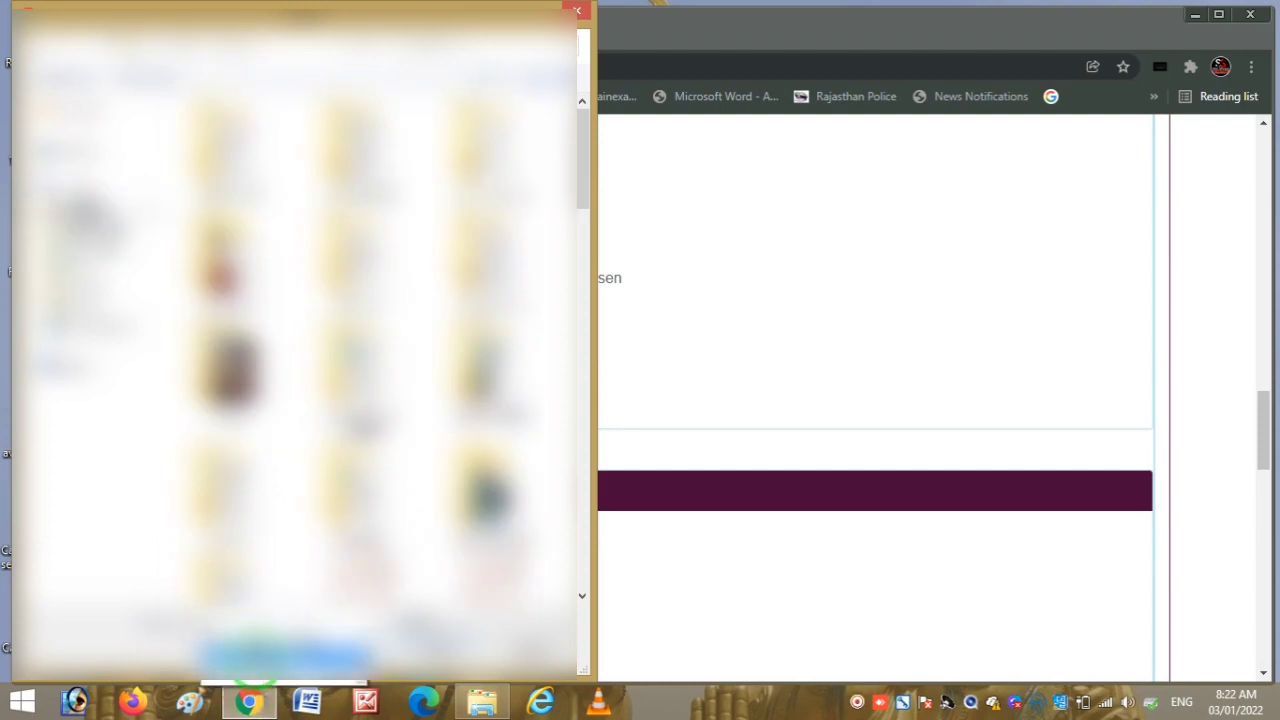
click(258, 662)
click(430, 650)
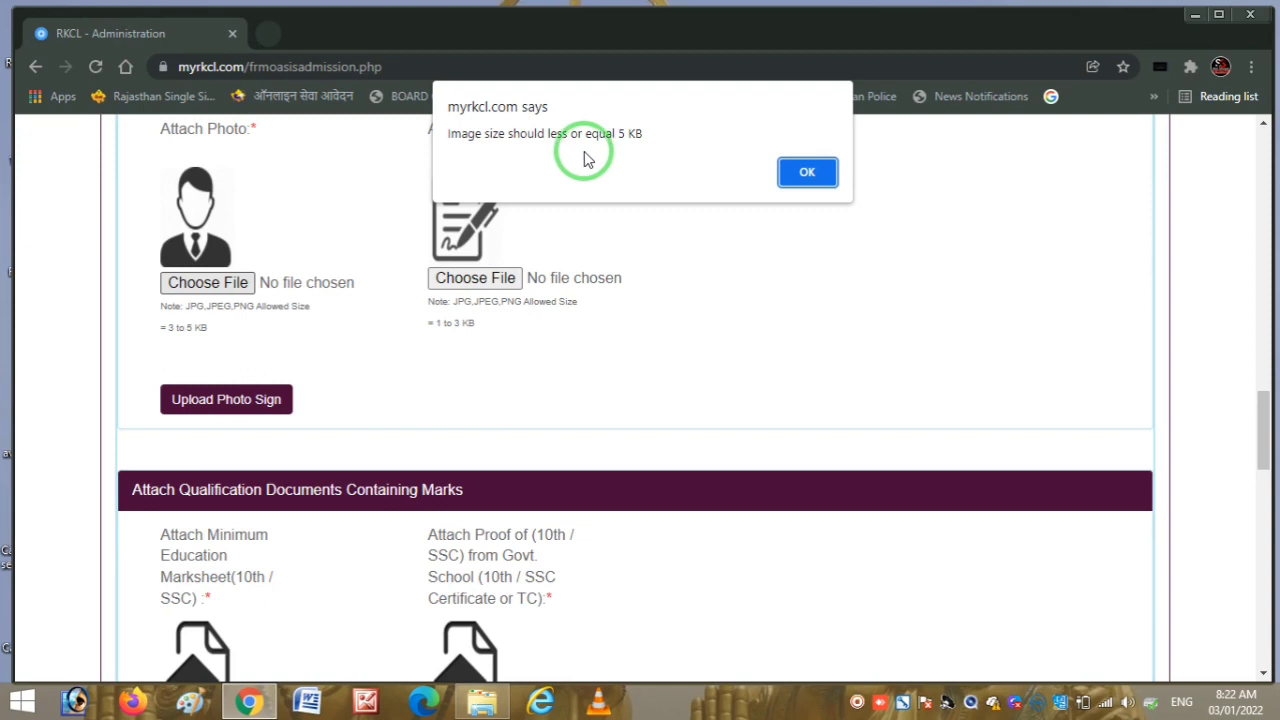
click(805, 176)
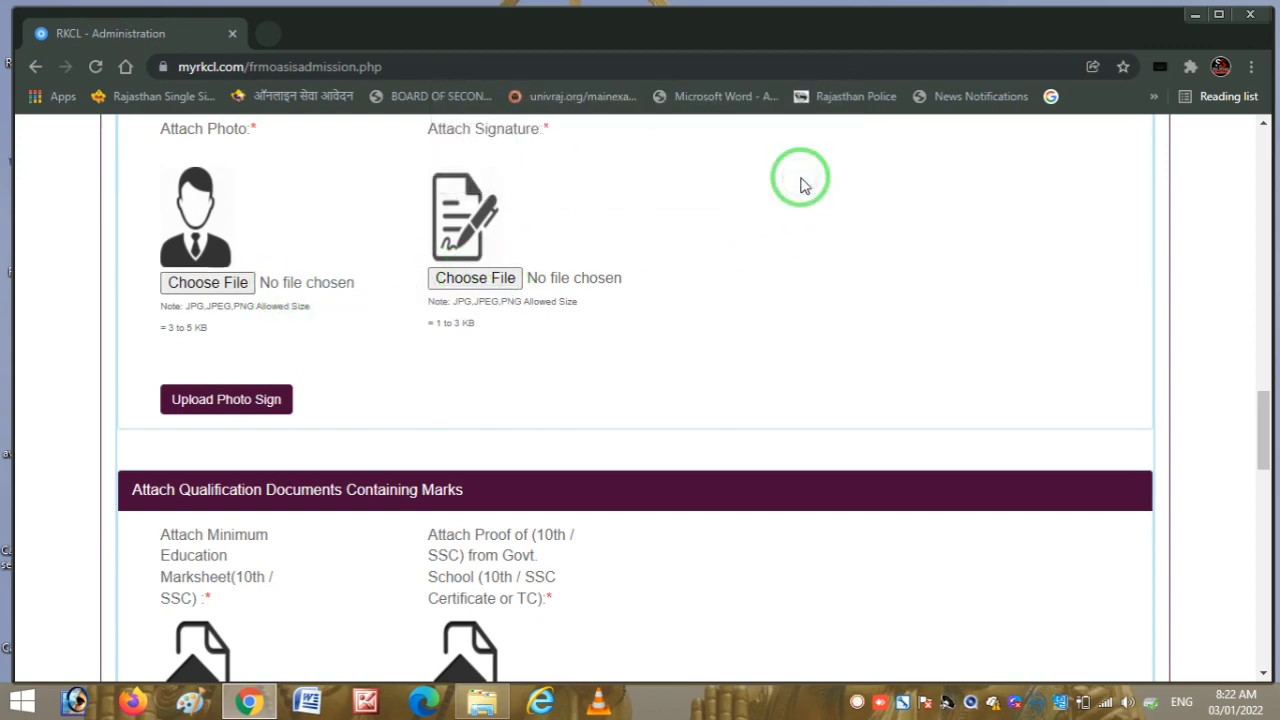
Step: Attach the applicant's small JPG photo from the Desktop folder to the Attach Photo field
click(233, 286)
click(177, 320)
click(97, 218)
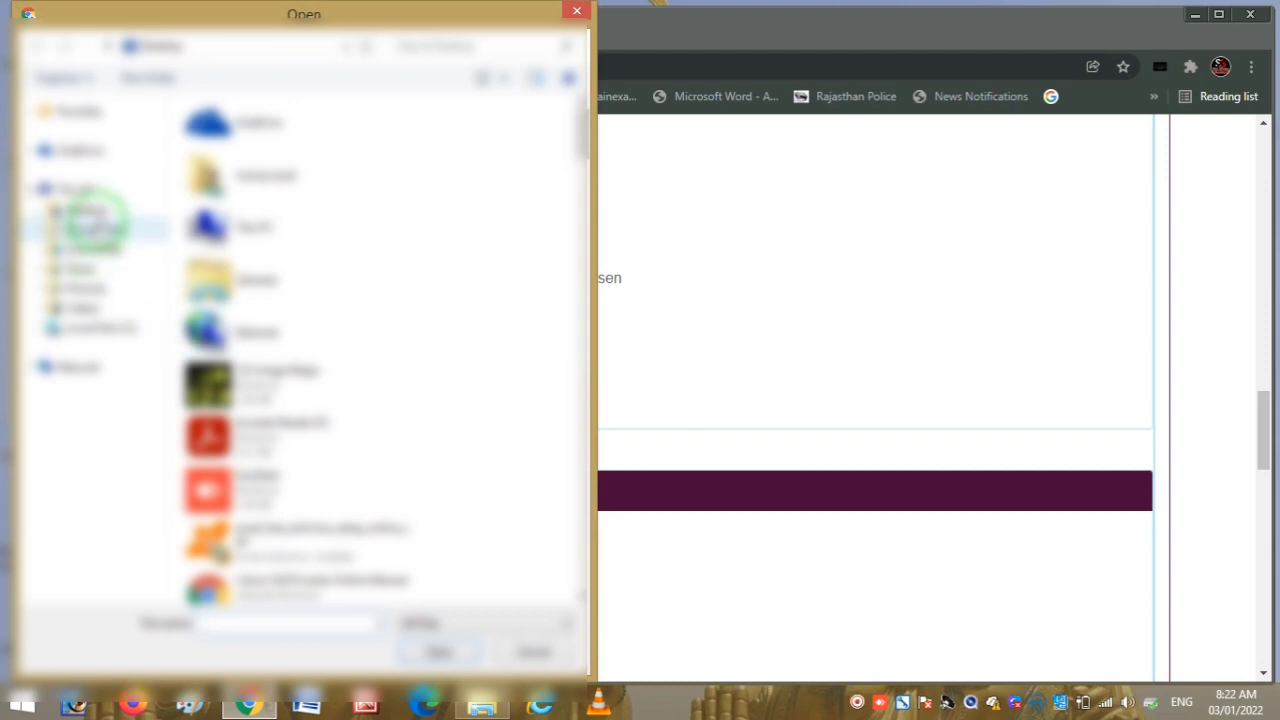
click(97, 213)
click(266, 623)
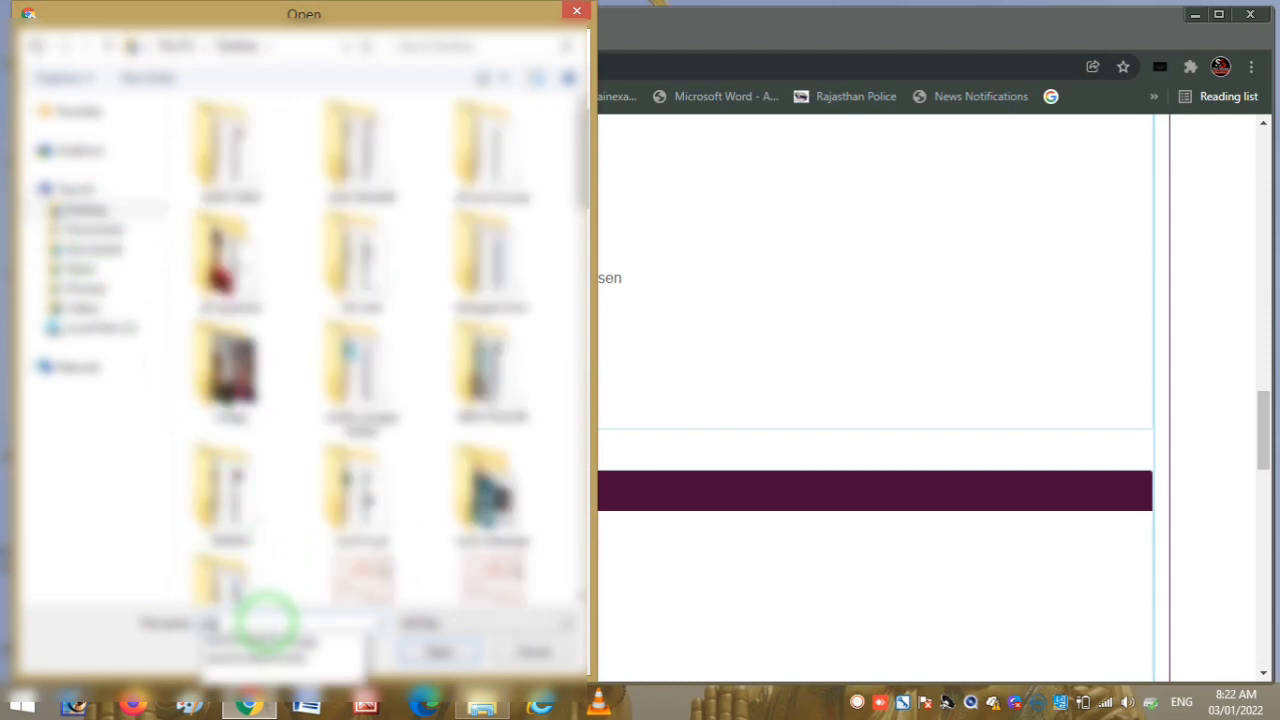
key(Down)
click(267, 636)
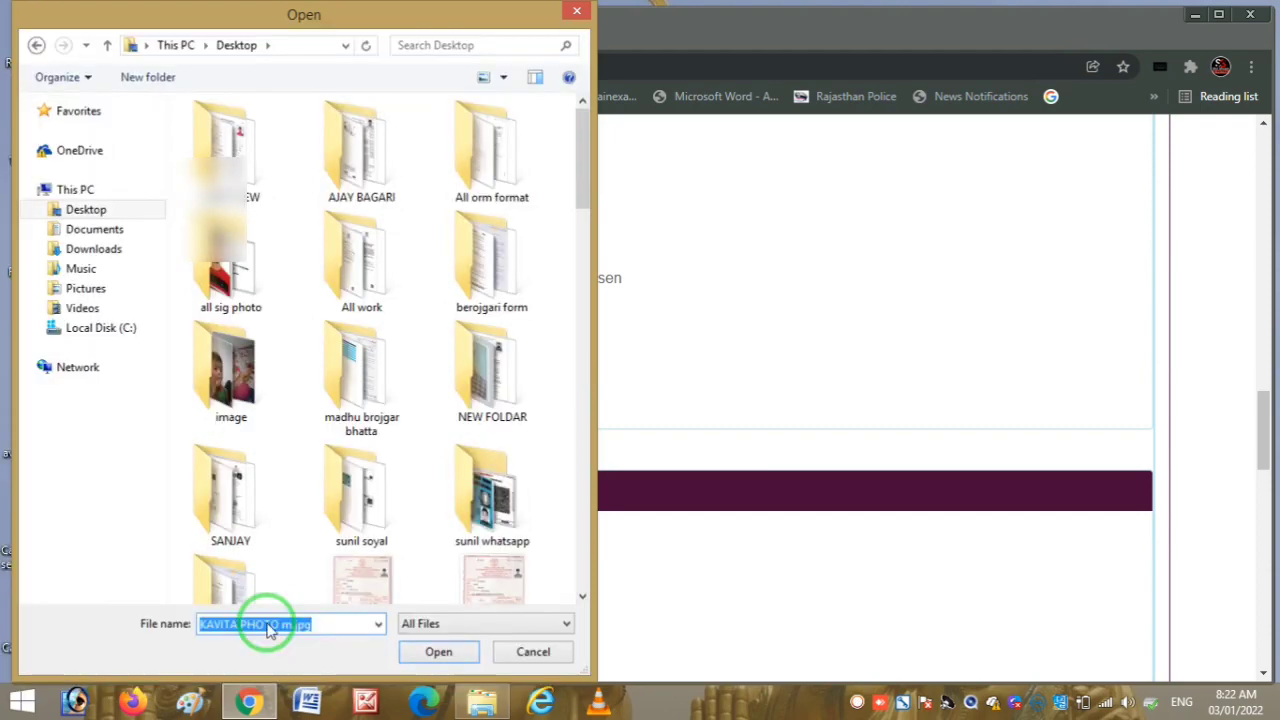
key(Return)
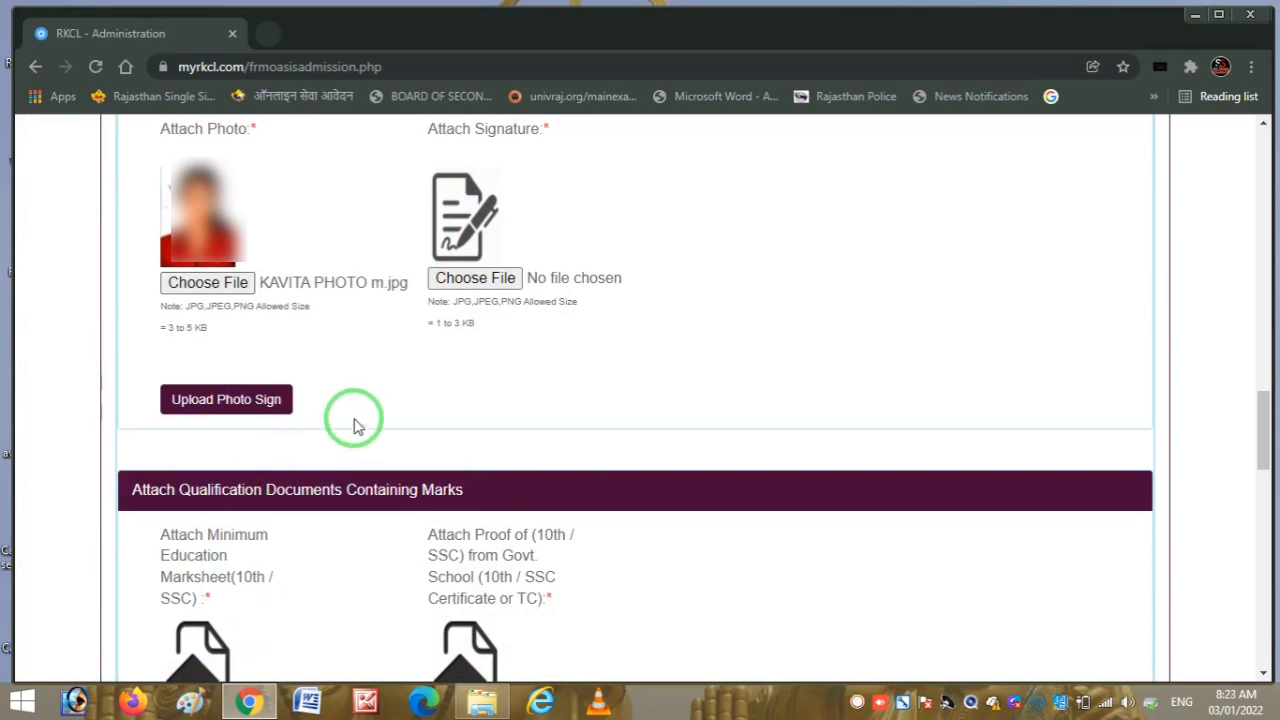
Step: Open the file selection for Attach Signature and close it without choosing a file
click(483, 285)
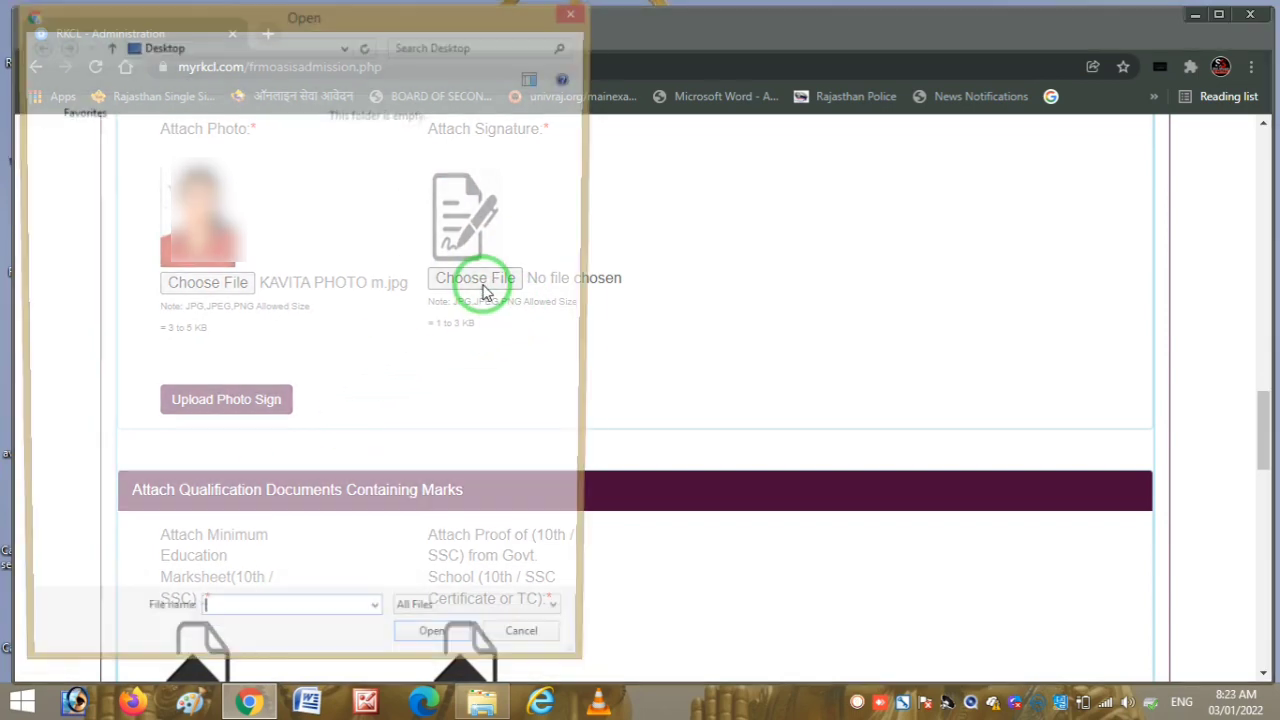
click(577, 11)
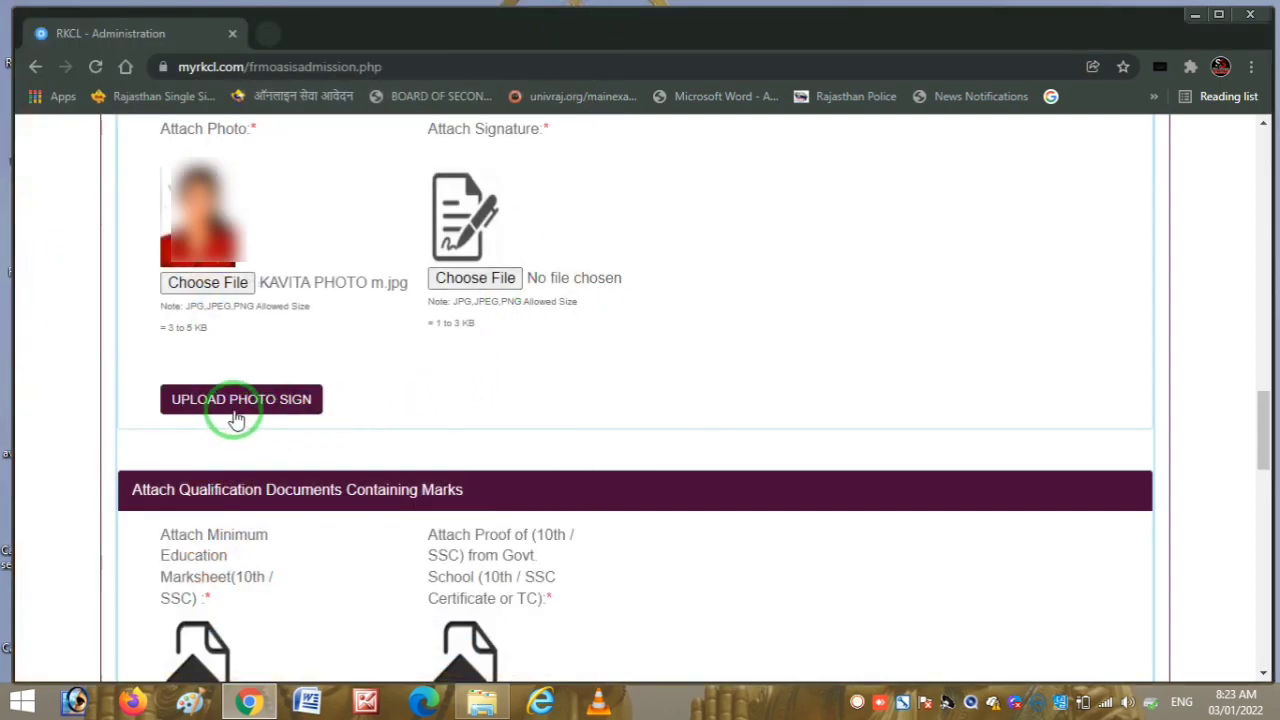
Step: Mark the qualification documents heading, the 10th marksheet label and its format and 50 to 100 KB limit in red pen, and clear the marks
scroll(441, 410, down, 2)
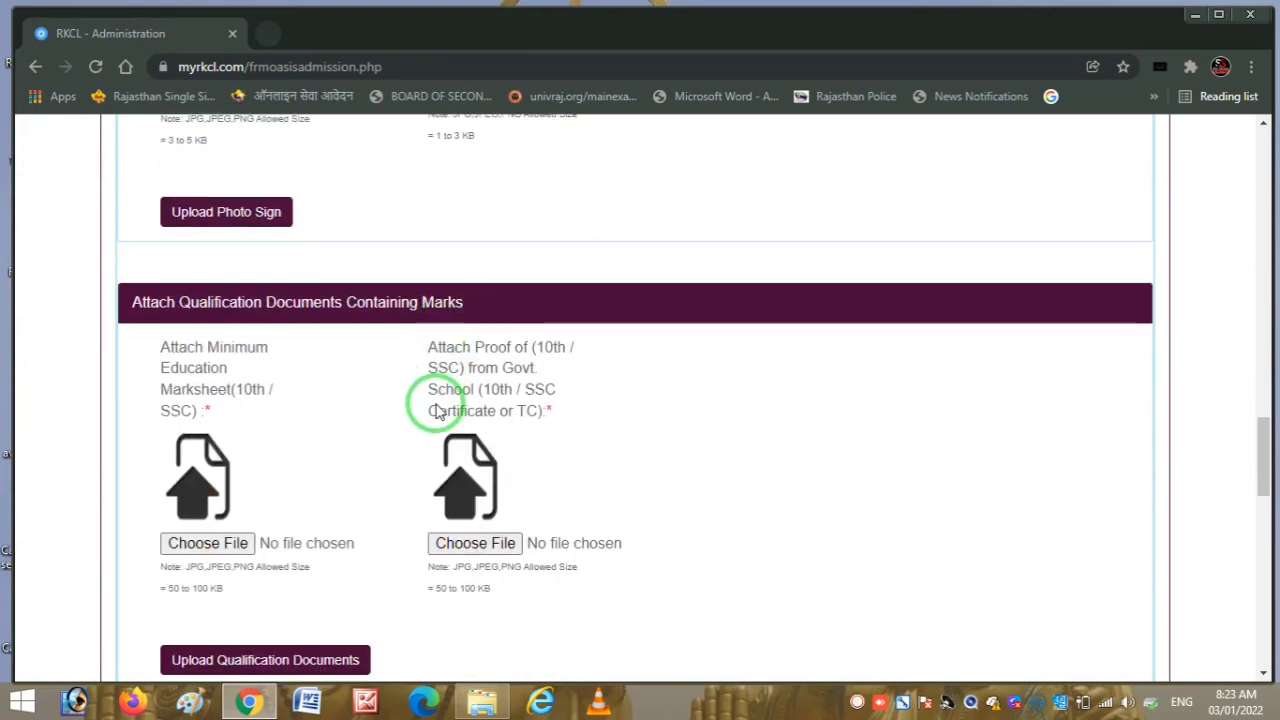
scroll(414, 420, down, 2)
scroll(410, 420, up, 2)
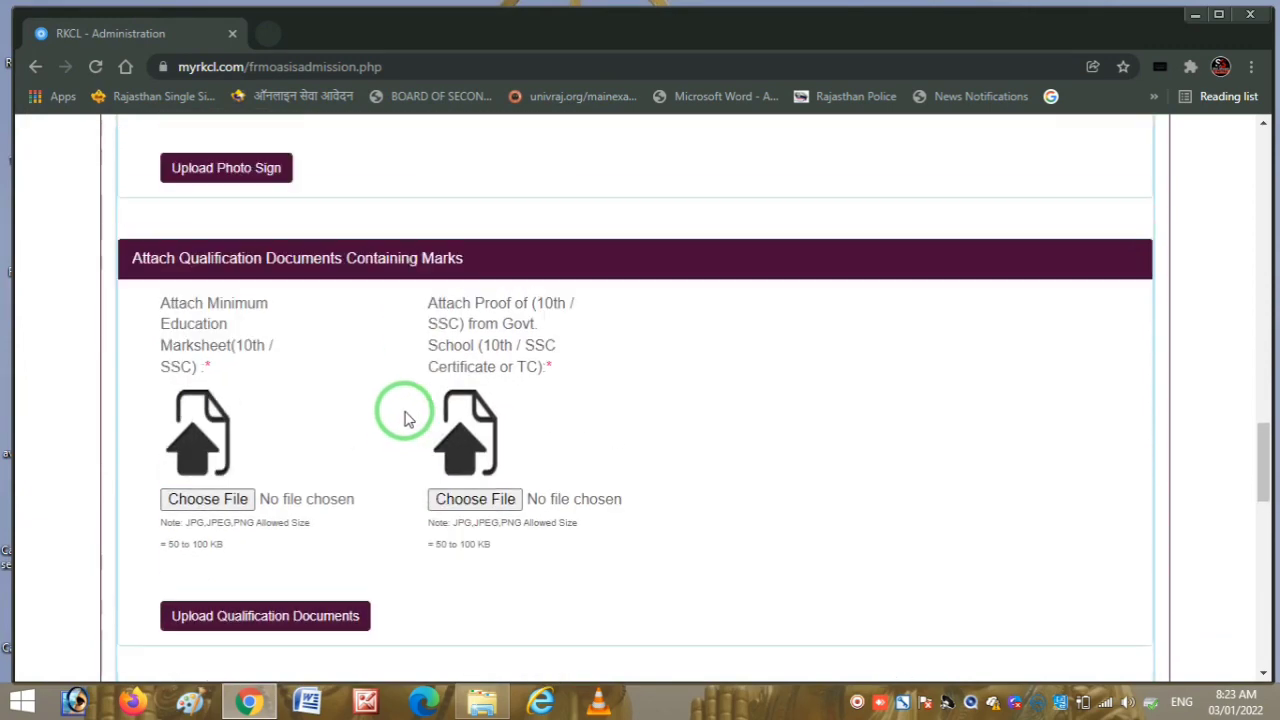
scroll(405, 418, up, 1)
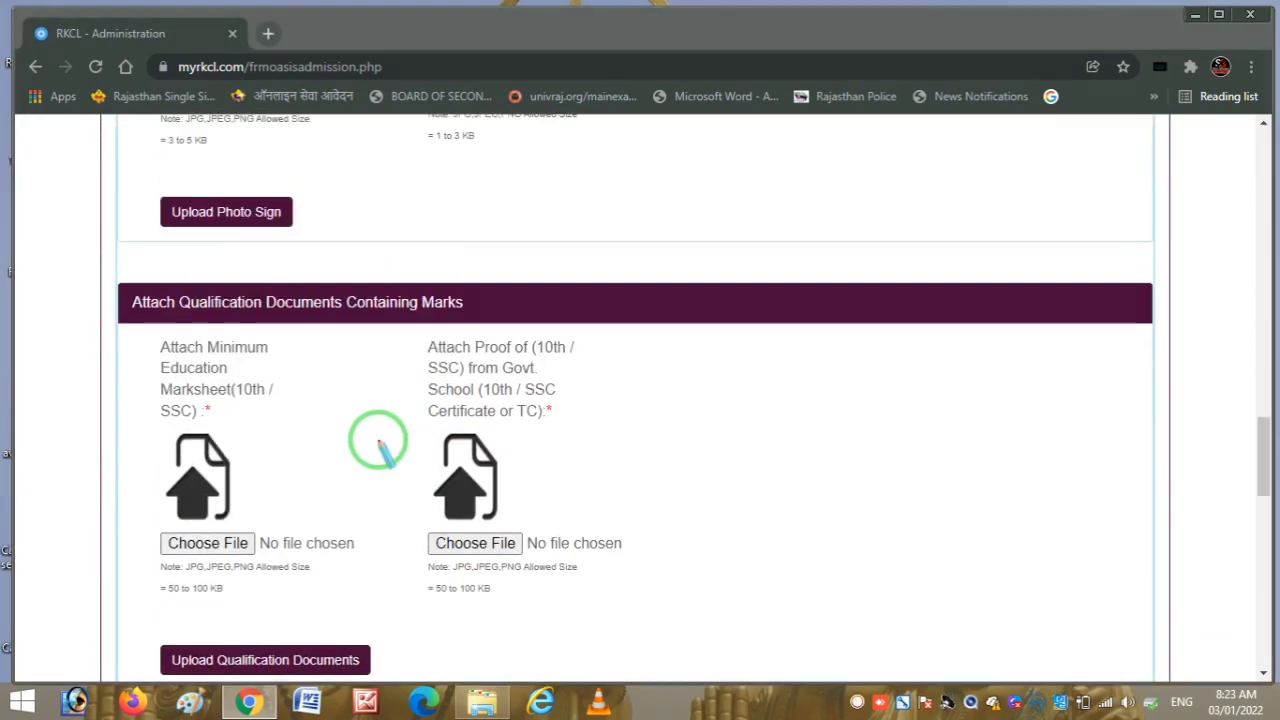
mouse_move(120, 320)
mouse_down()
mouse_move(484, 321)
mouse_move(486, 294)
mouse_move(395, 285)
mouse_up()
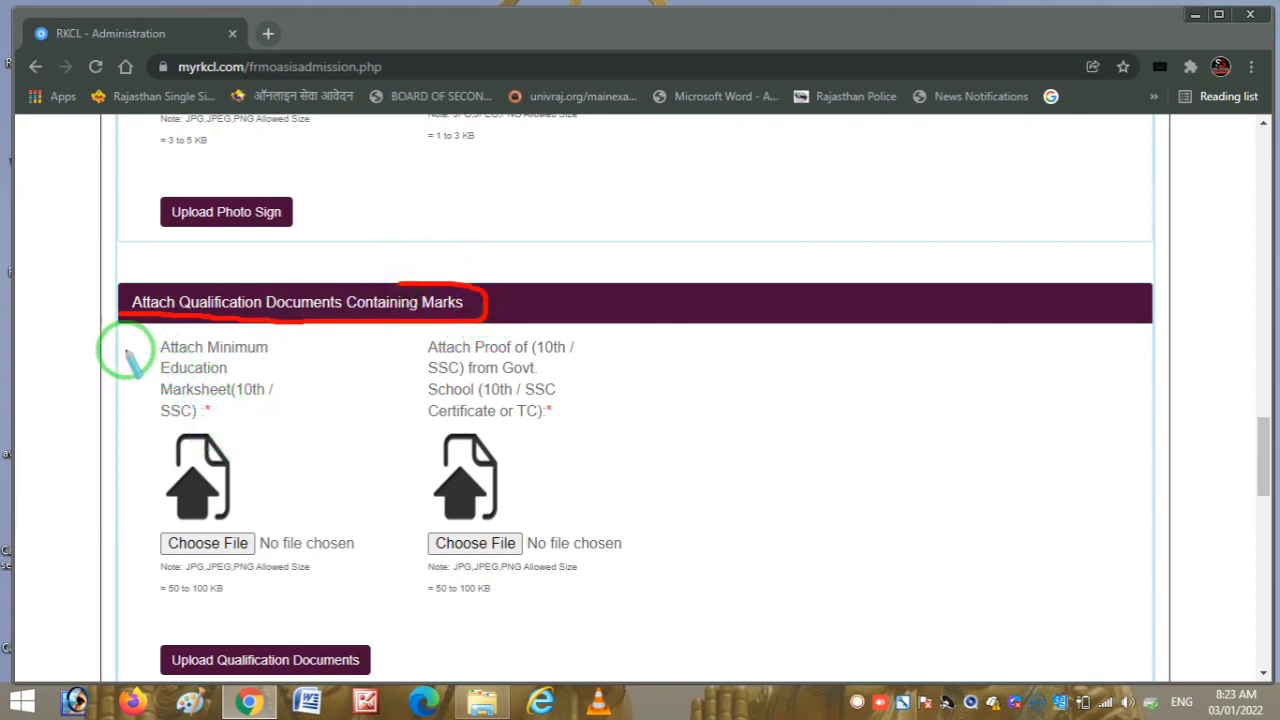
mouse_move(128, 348)
mouse_down()
mouse_move(165, 347)
mouse_move(158, 379)
mouse_up()
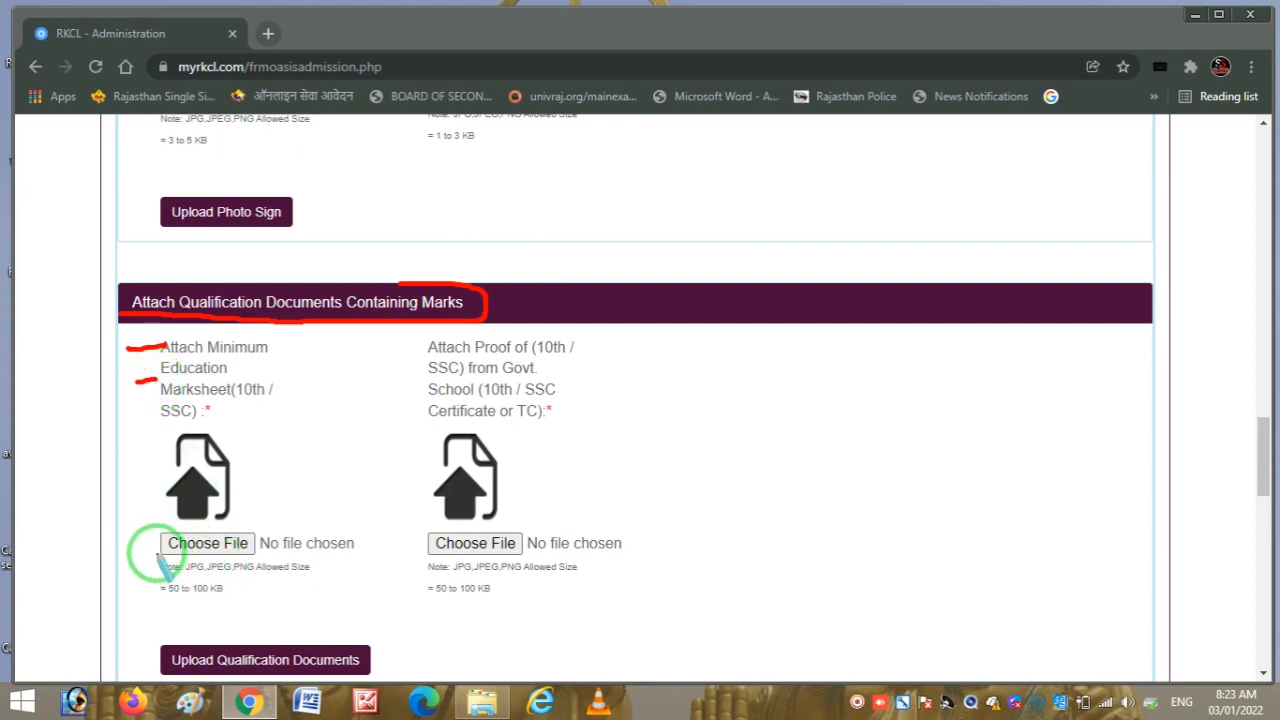
drag(142, 436, 222, 419)
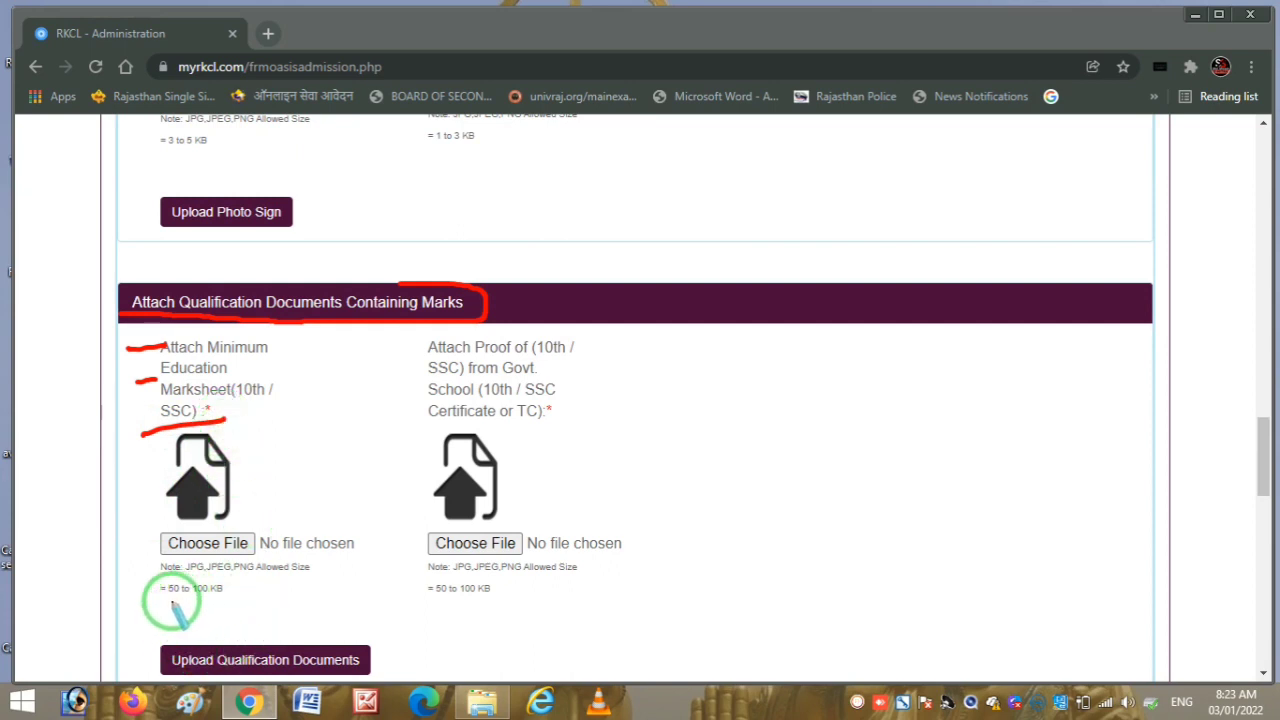
mouse_move(163, 601)
mouse_down()
mouse_move(237, 595)
mouse_move(208, 575)
mouse_move(160, 578)
mouse_move(151, 600)
mouse_up()
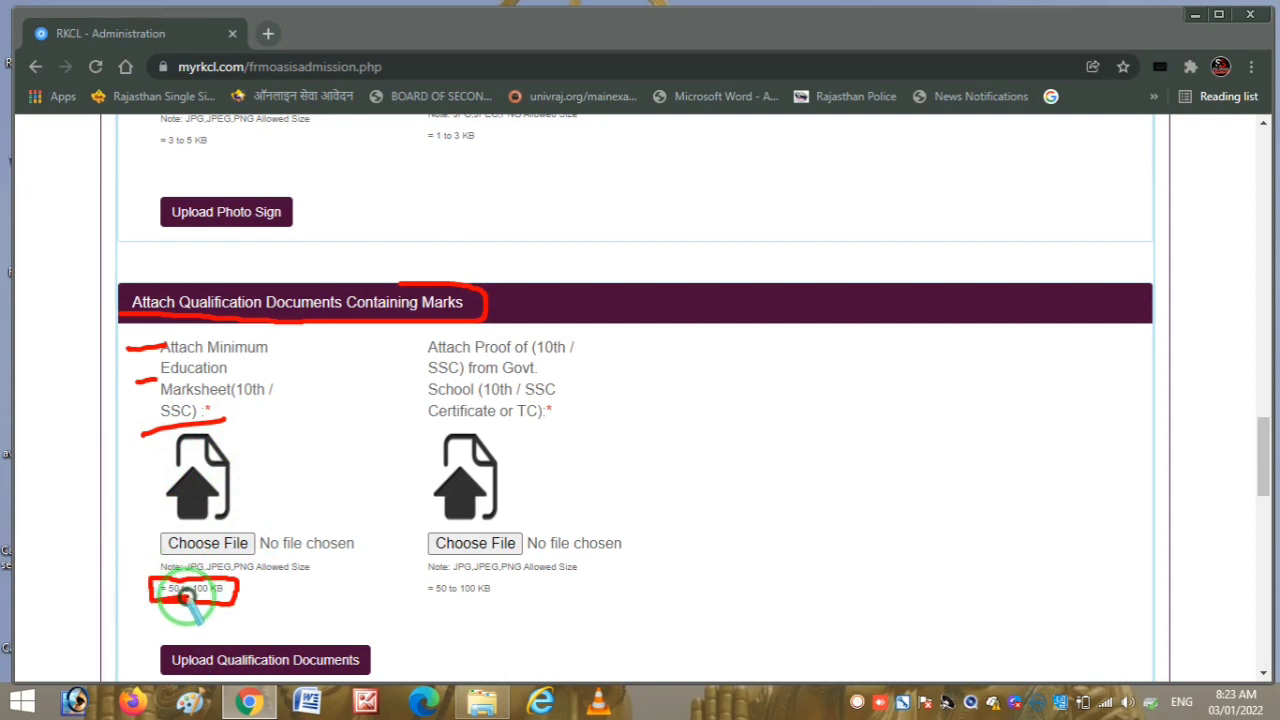
drag(189, 562, 273, 560)
key(e)
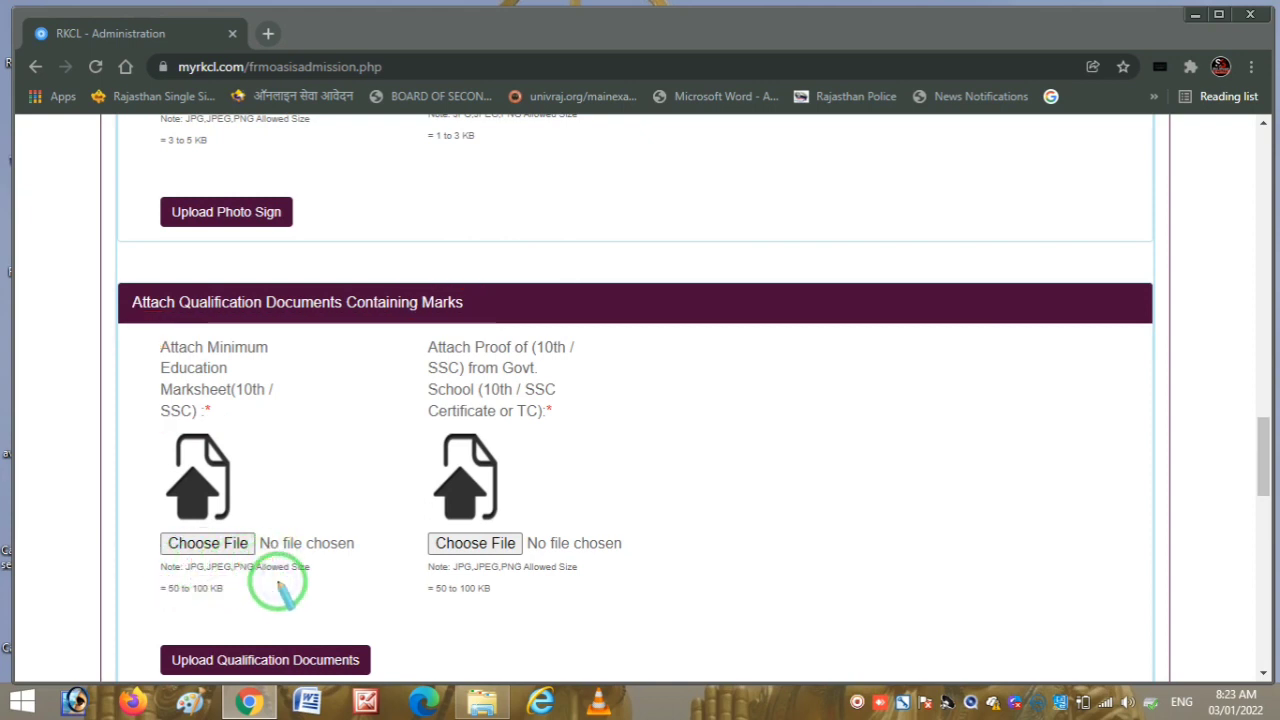
key(Escape)
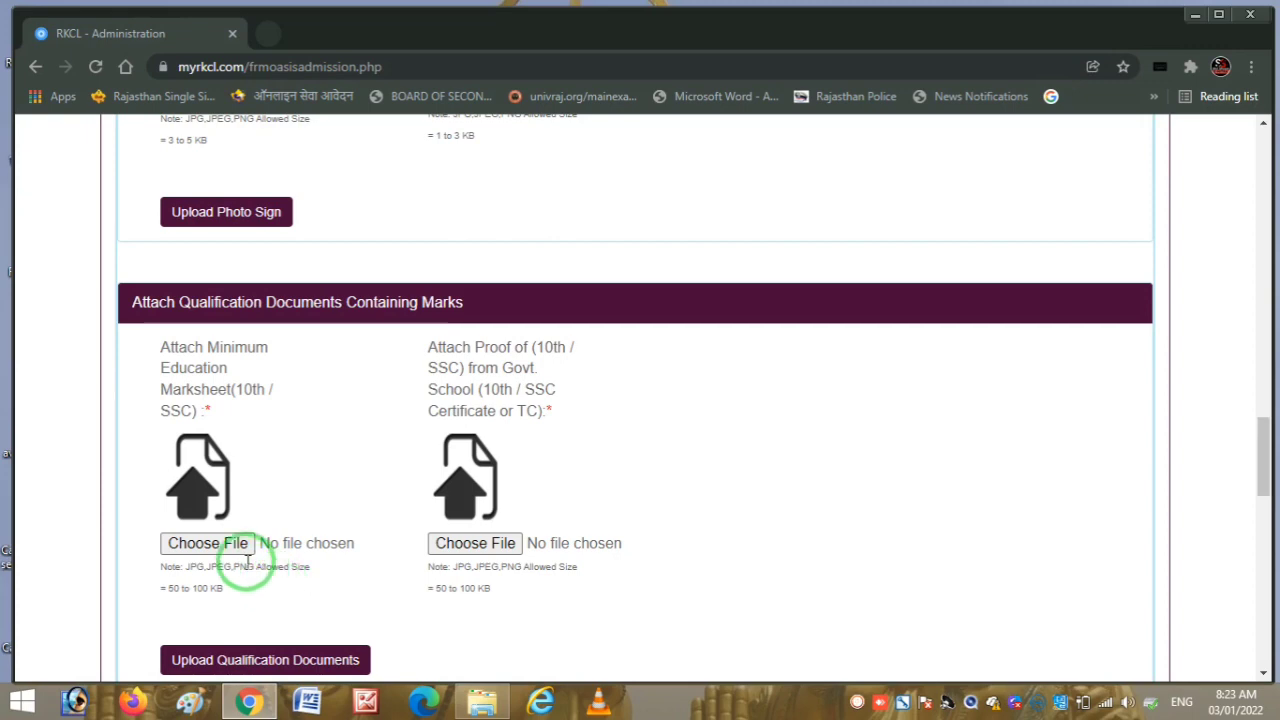
Step: Open the file selection for the 10th / SSC marksheet and close it without choosing a file
click(212, 544)
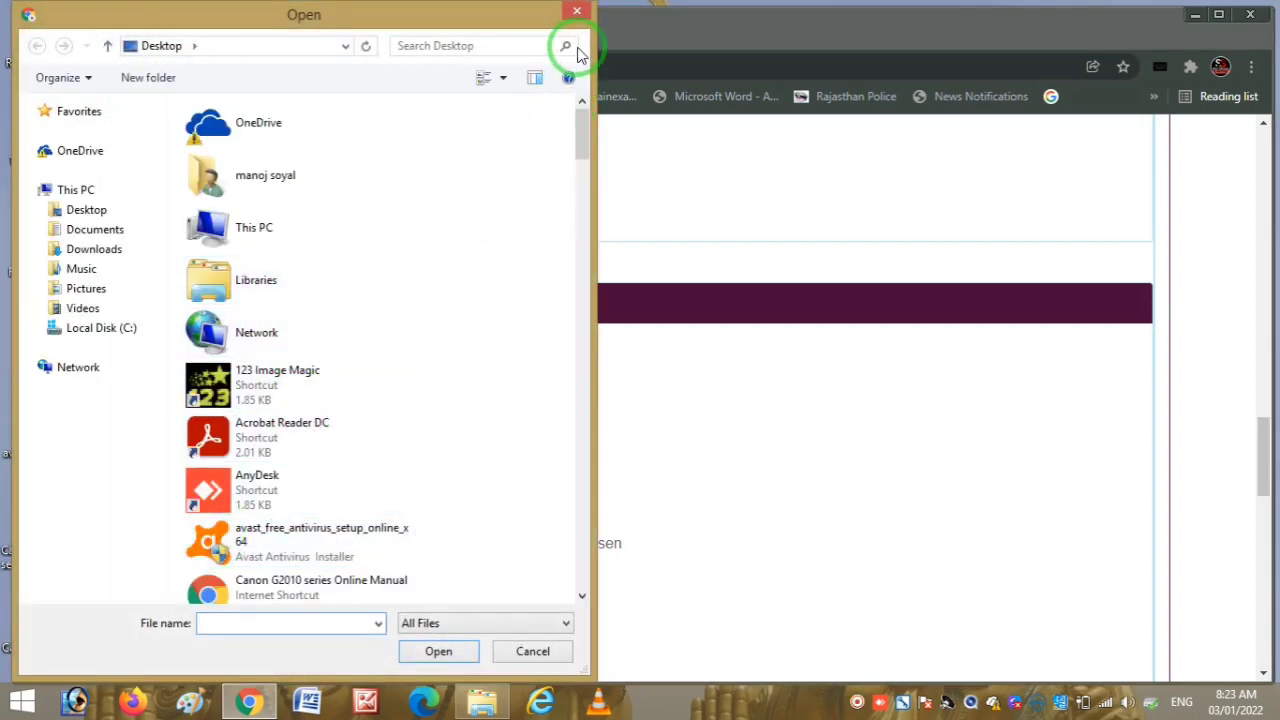
click(579, 14)
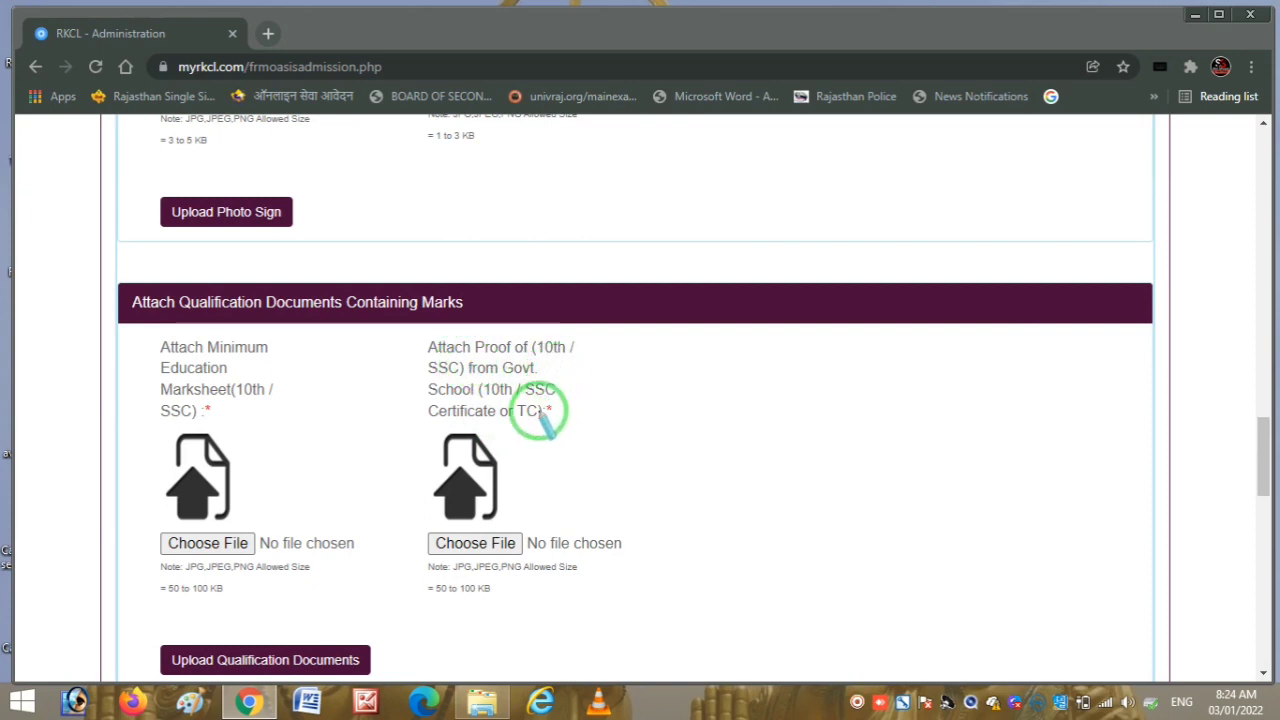
Step: Mark 10th, TC and the 50 to 100 KB limit of the Govt. School proof attachment in red pen, and clear the marks
drag(538, 426, 506, 398)
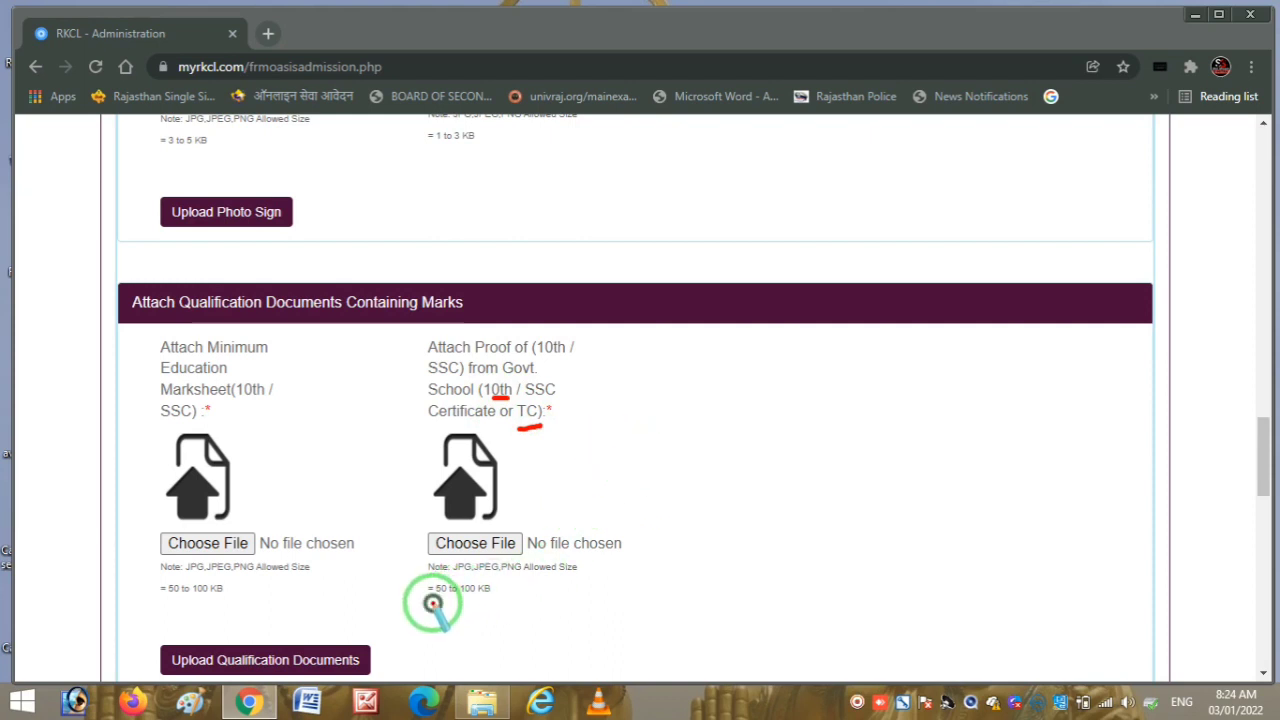
mouse_move(432, 604)
mouse_down()
mouse_move(494, 600)
mouse_move(497, 588)
mouse_move(440, 580)
mouse_up()
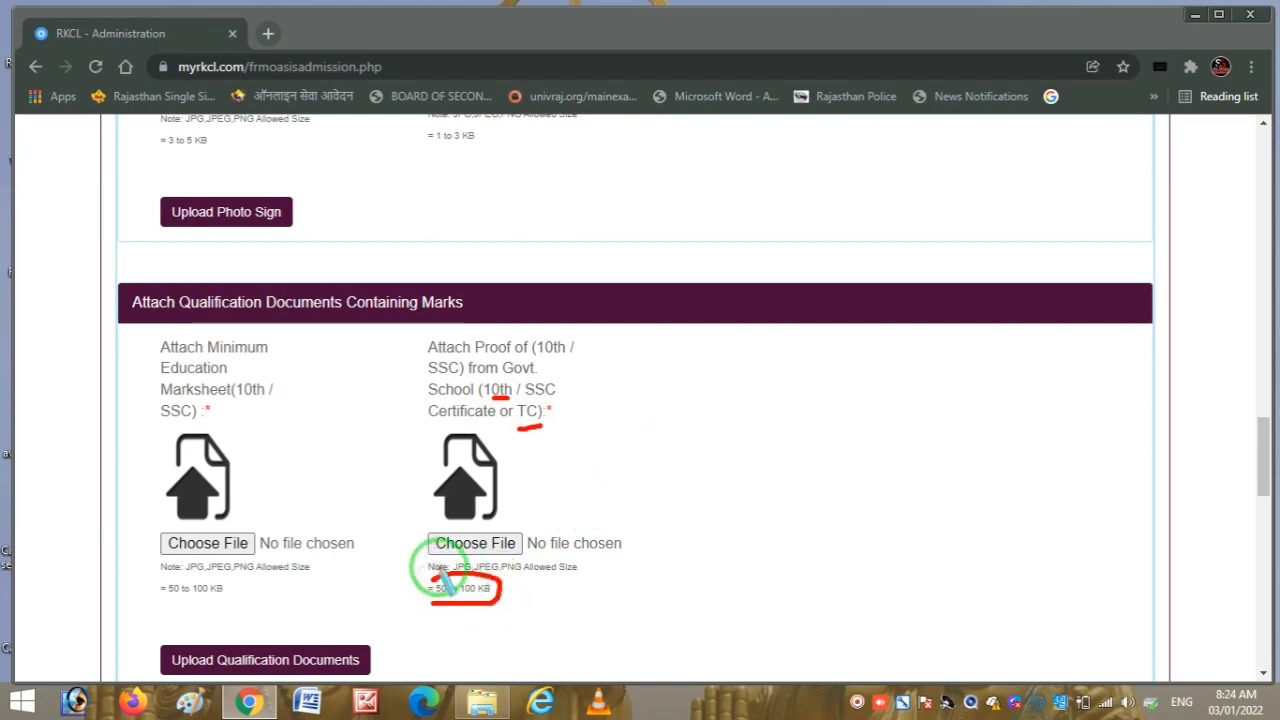
right_click(640, 412)
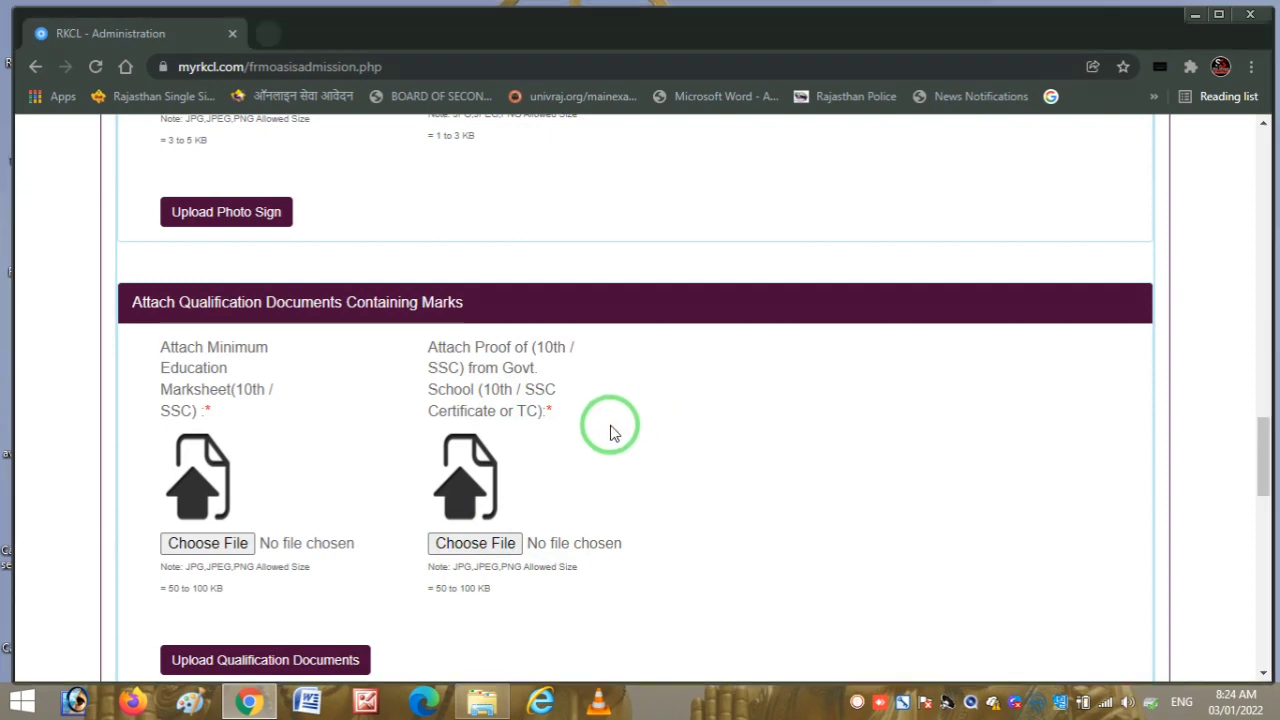
scroll(595, 430, down, 2)
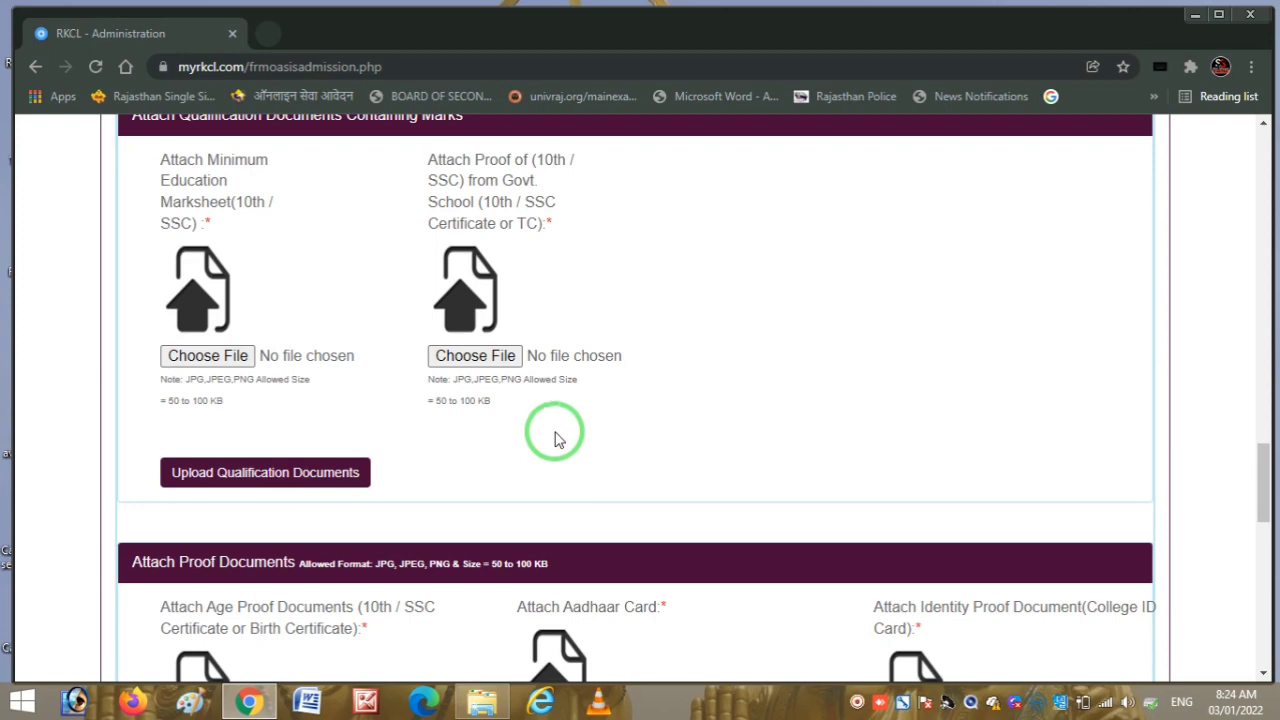
Step: Examine the age proof, Aadhaar card, identity proof and caste certificate attachments, along with the photo, signature and qualification sections above them
scroll(557, 440, down, 4)
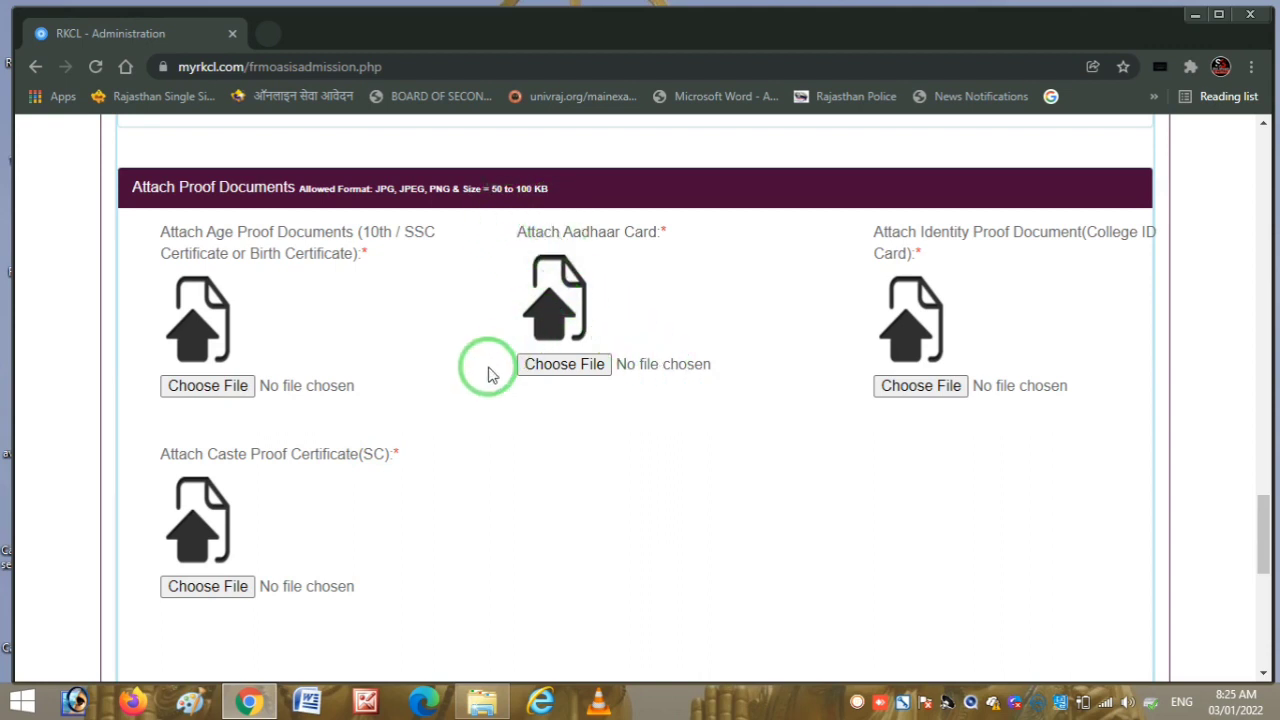
scroll(484, 371, up, 2)
scroll(480, 375, down, 2)
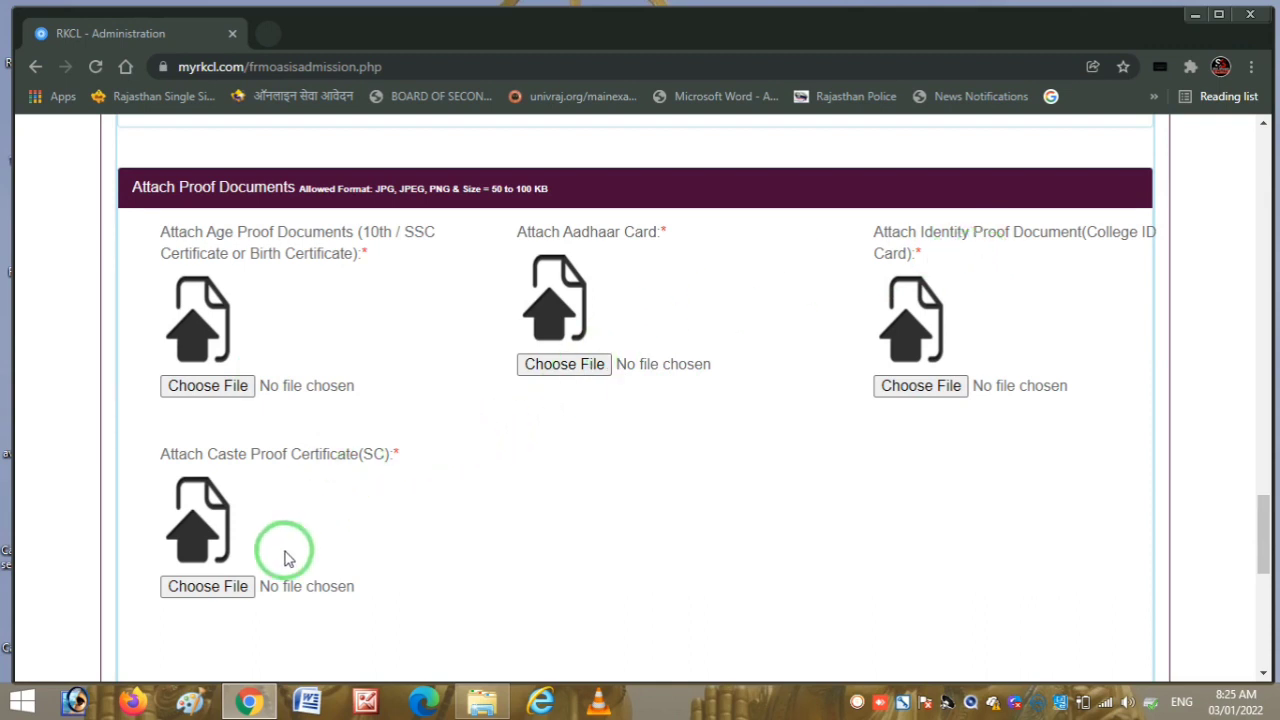
scroll(283, 558, up, 2)
scroll(283, 558, down, 2)
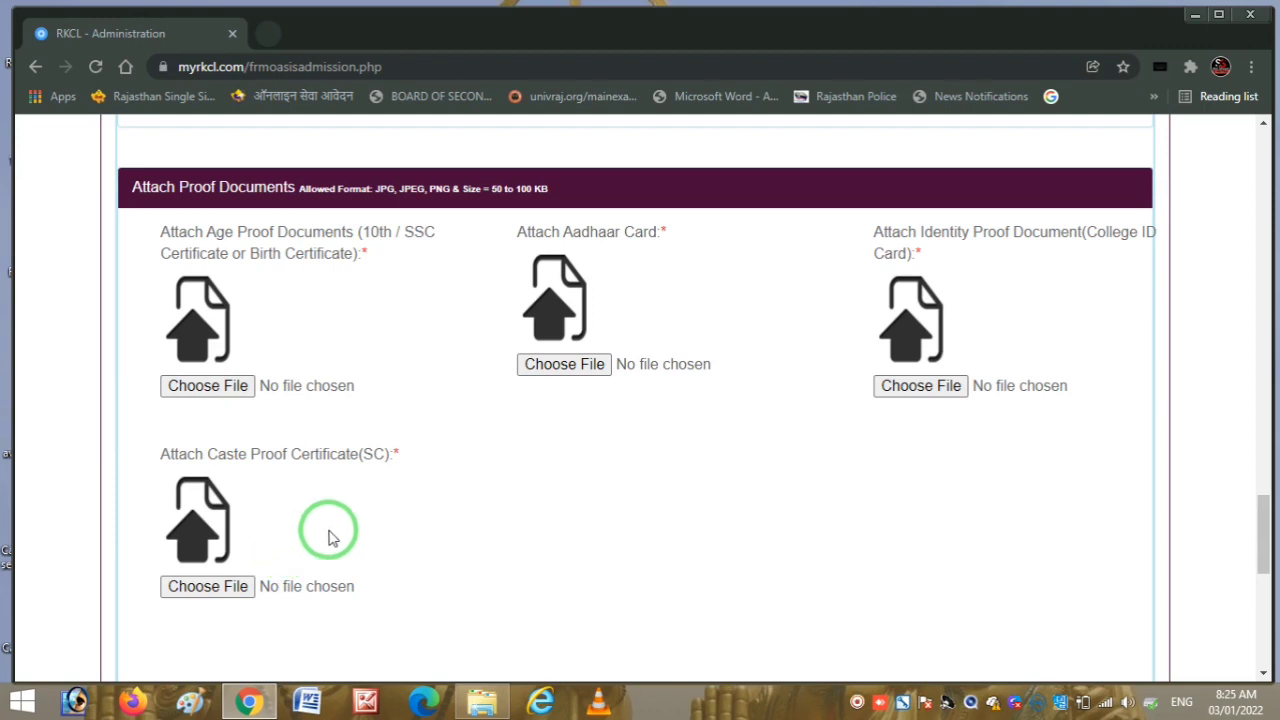
scroll(355, 513, up, 4)
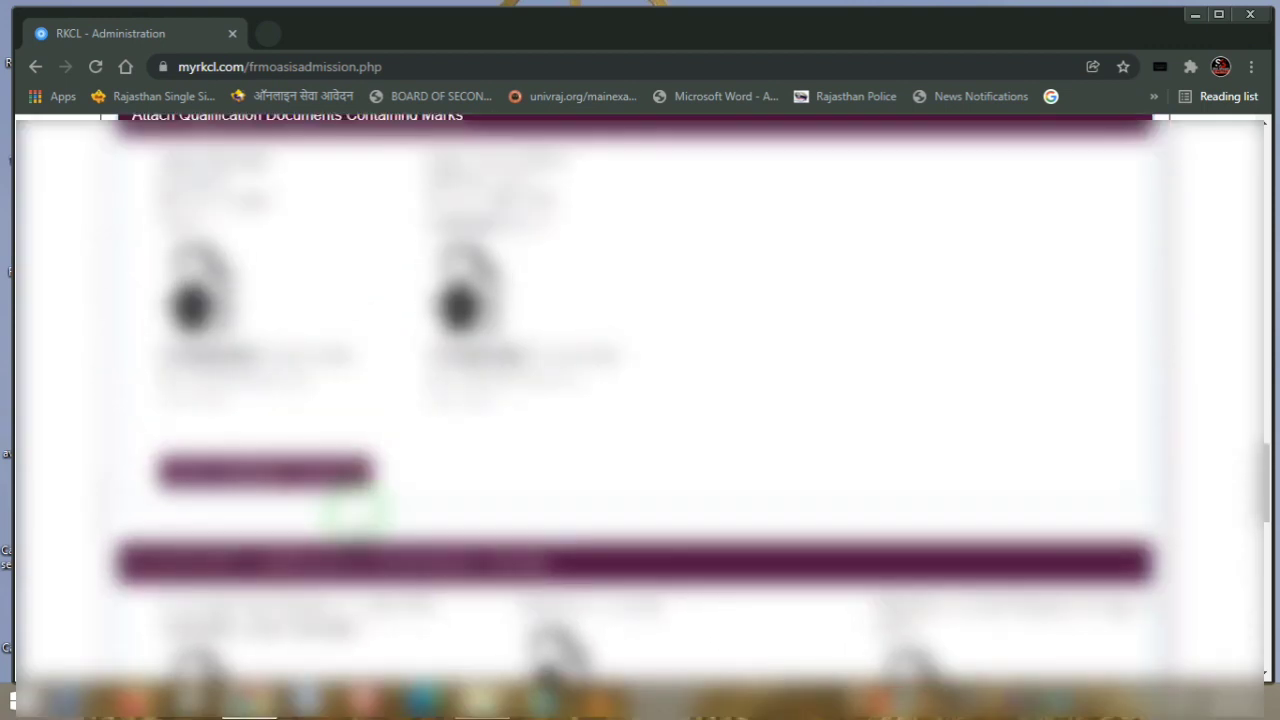
scroll(355, 513, down, 3)
scroll(355, 513, up, 2)
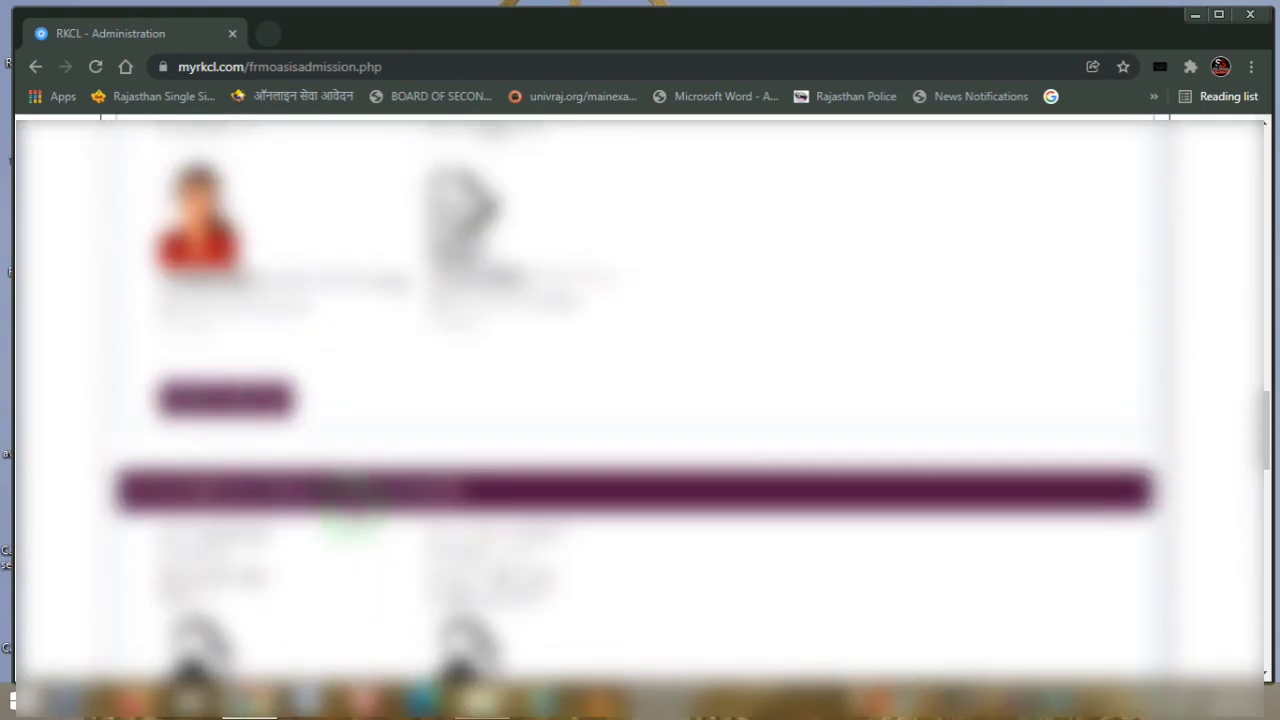
scroll(355, 513, down, 2)
scroll(447, 378, up, 2)
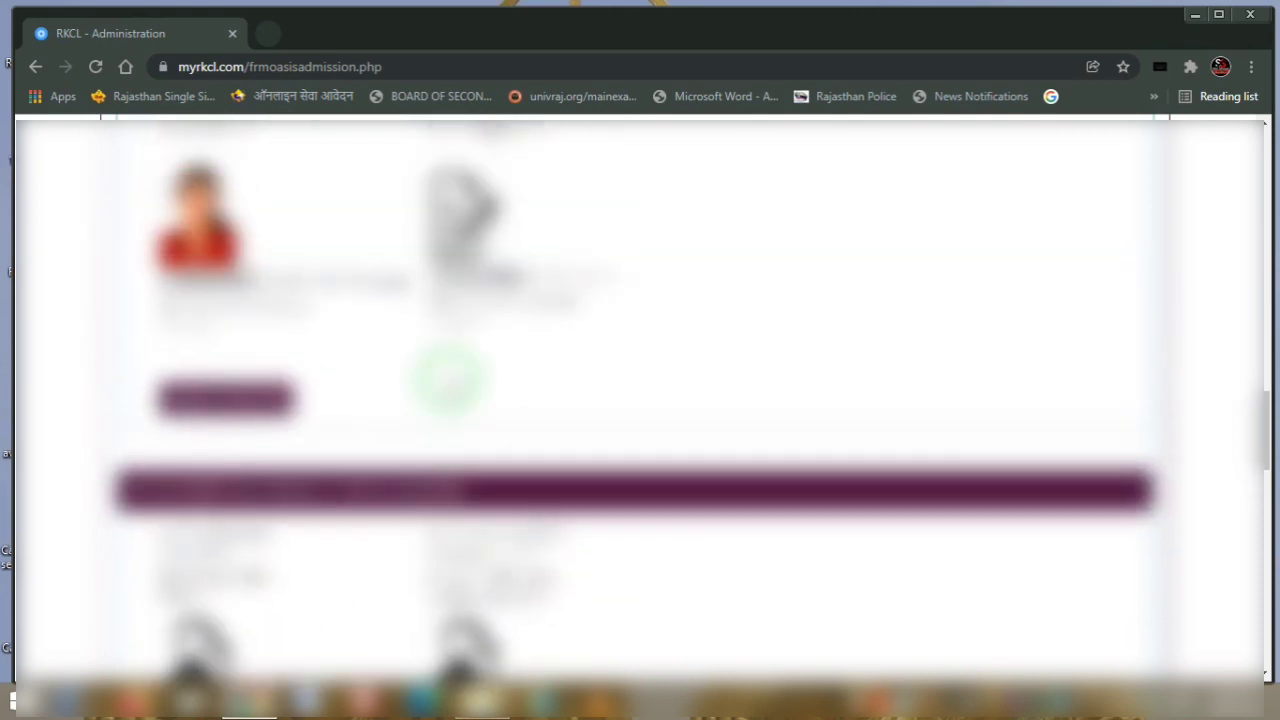
Step: Review the declaration and the Validate option at the end of the application, and look back over the form's earlier sections
scroll(447, 378, down, 8)
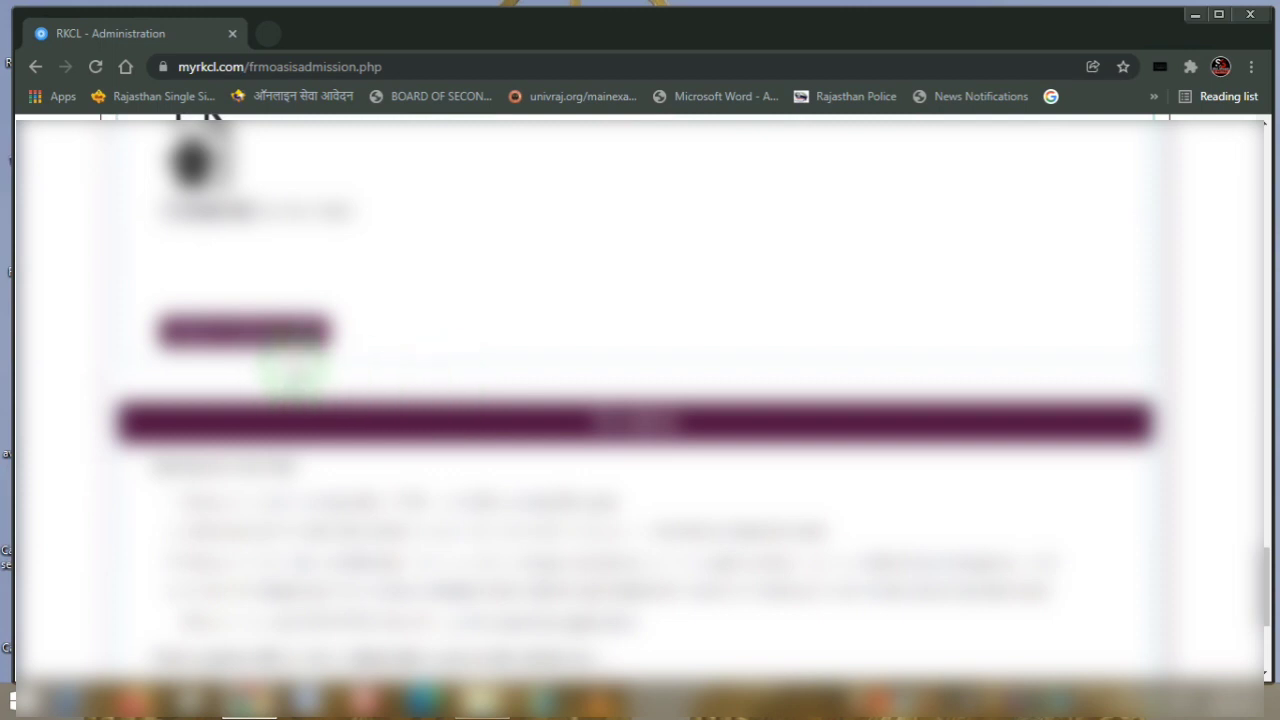
scroll(443, 365, down, 2)
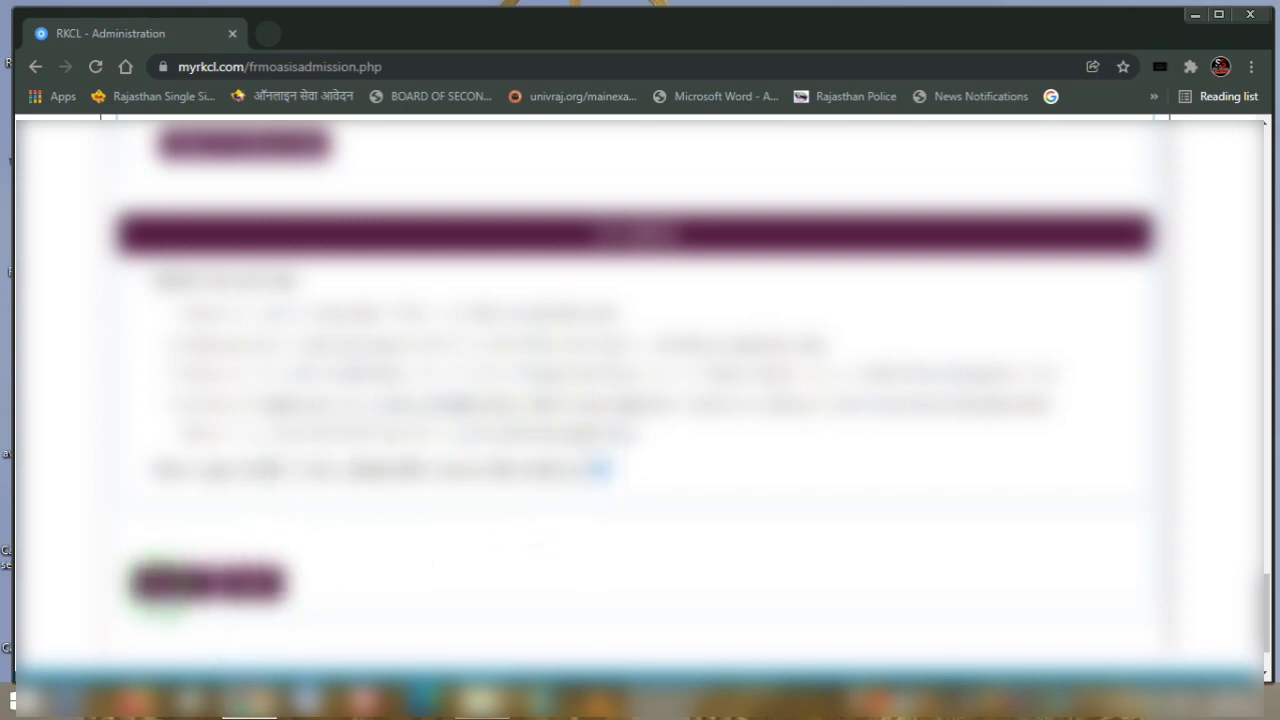
scroll(560, 443, up, 20)
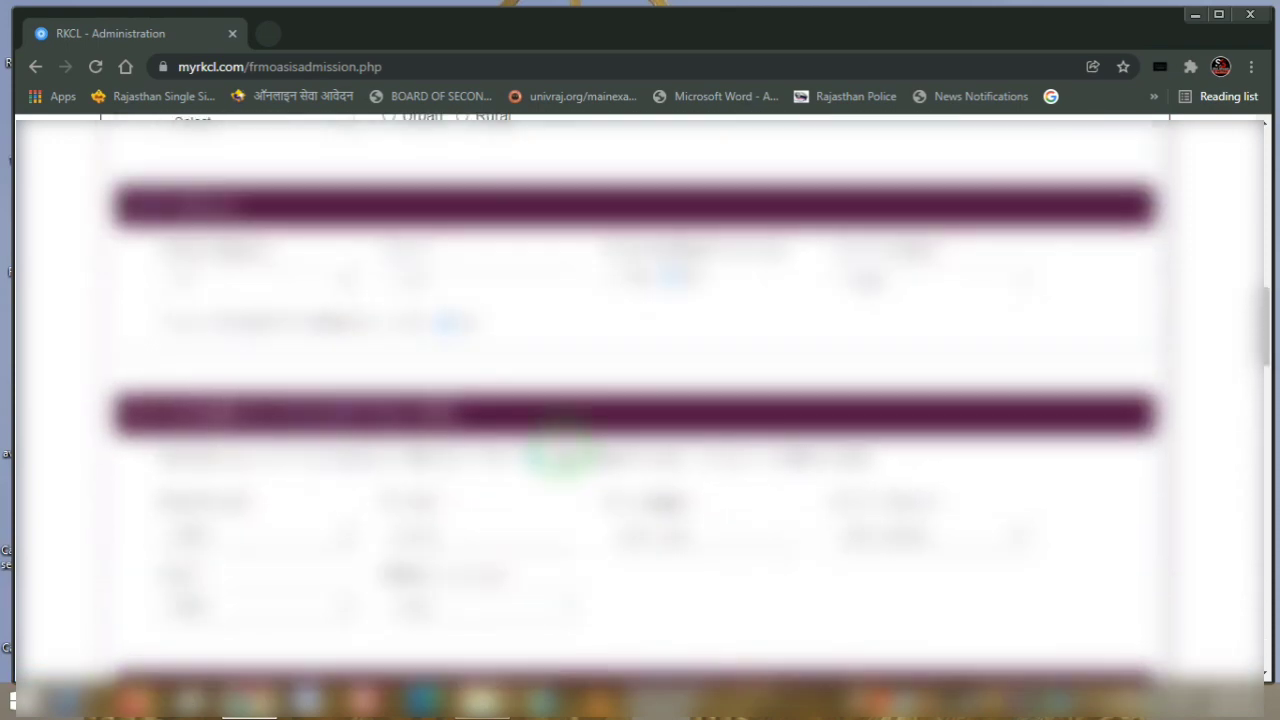
scroll(562, 455, down, 10)
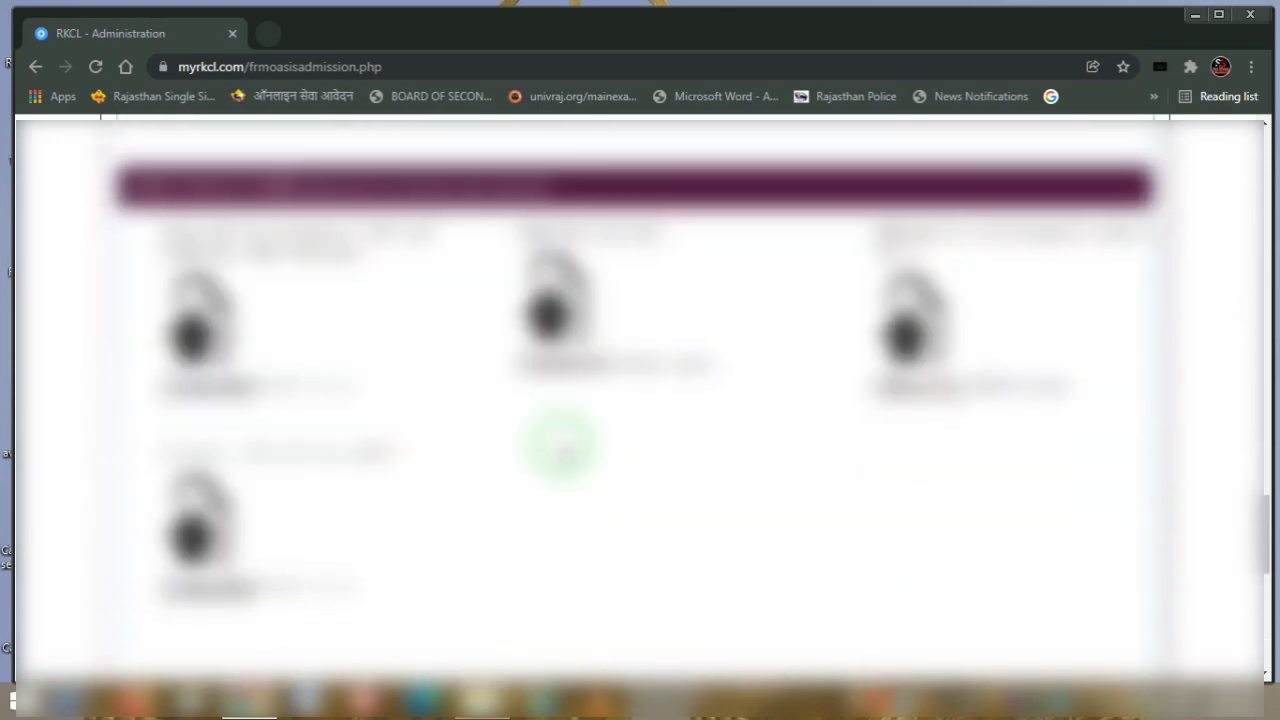
scroll(562, 445, down, 5)
scroll(343, 400, down, 5)
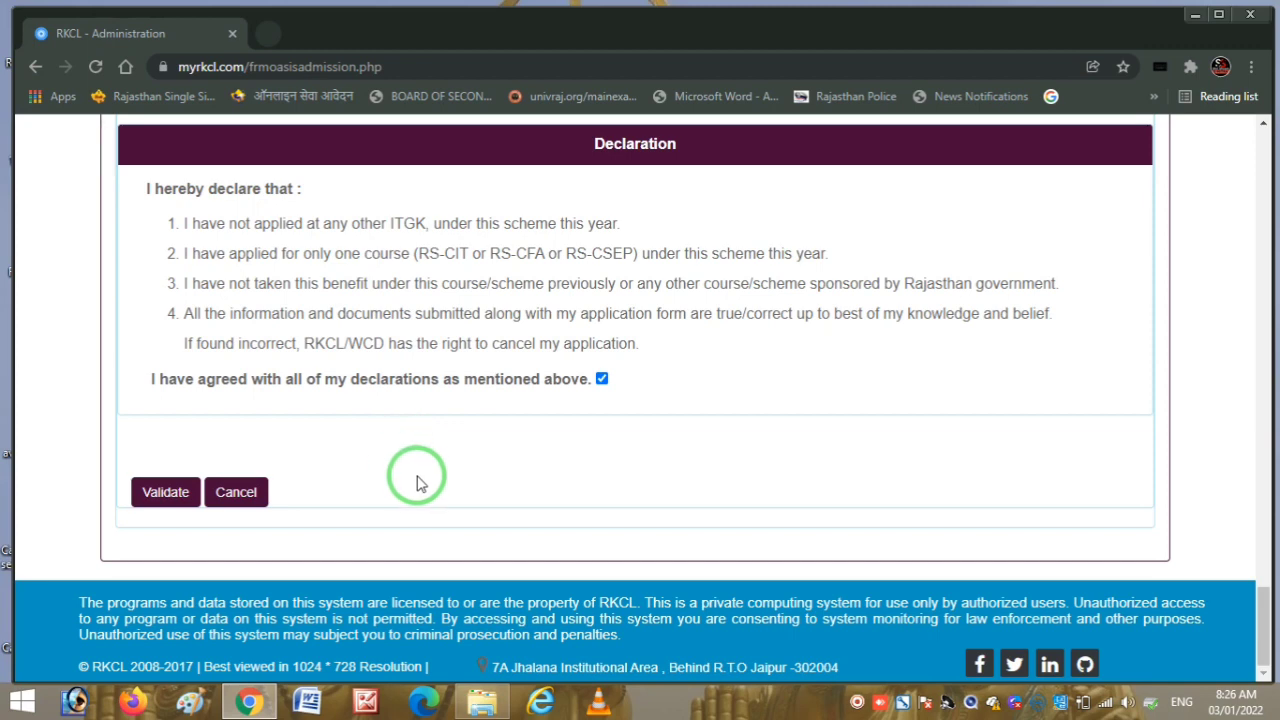
scroll(417, 480, up, 10)
scroll(420, 470, up, 10)
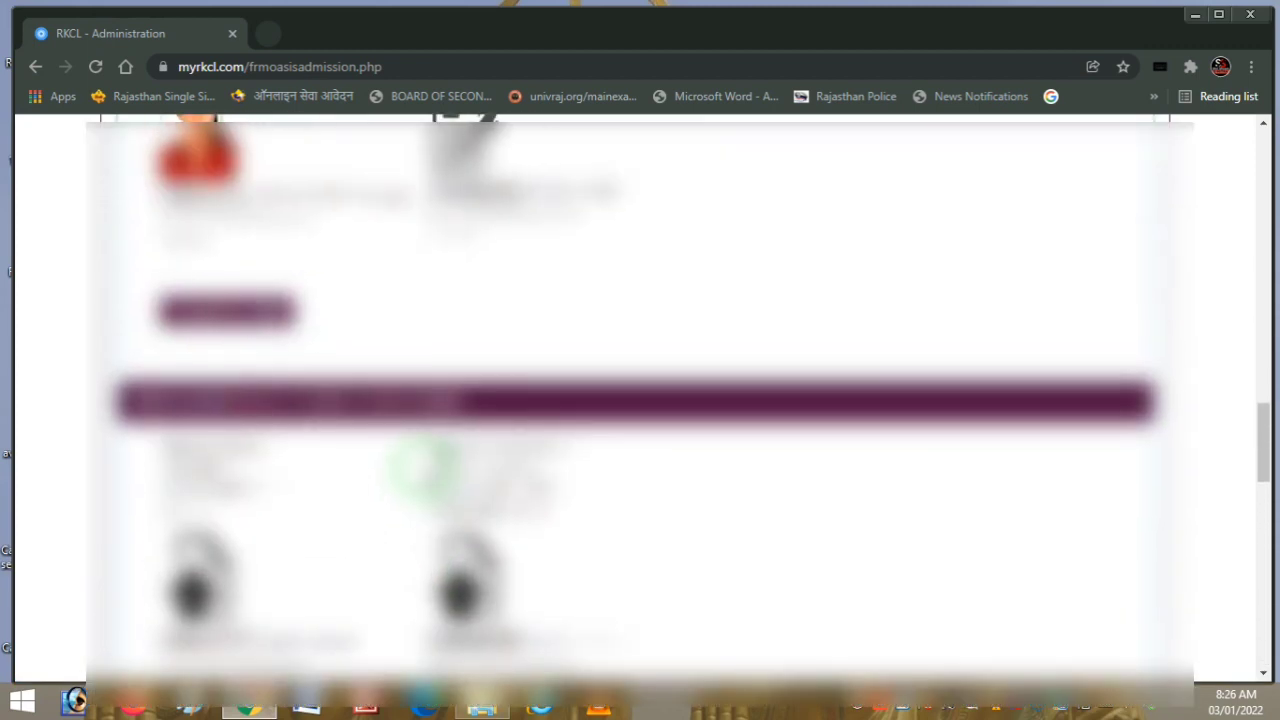
scroll(420, 470, up, 10)
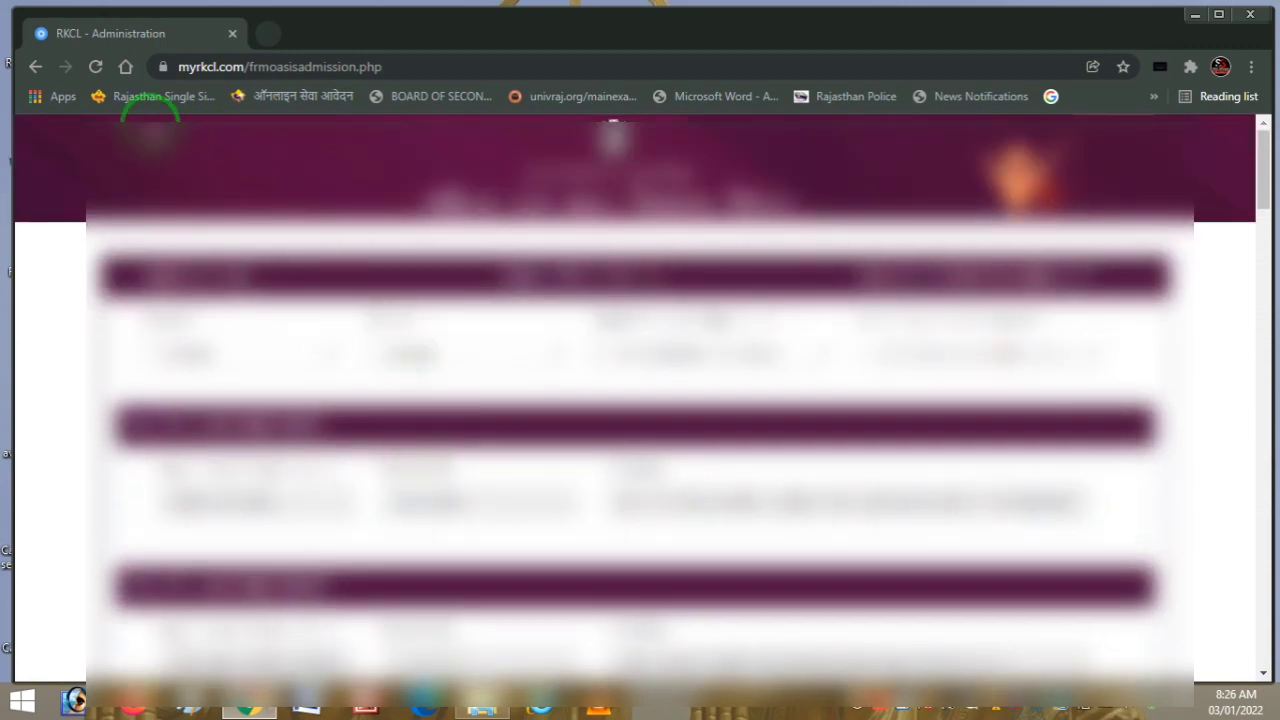
Step: Go back to the applicant mobile number verification page and mark the filled-application download link in red pen
click(36, 70)
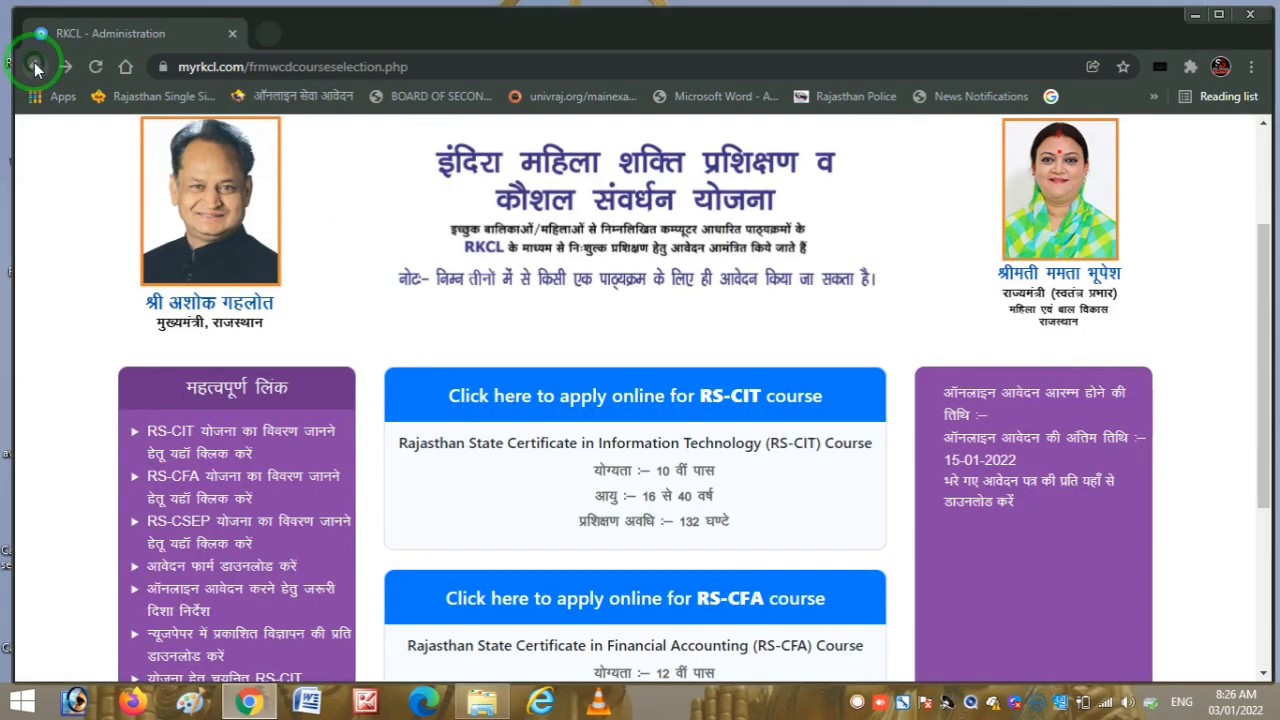
click(36, 68)
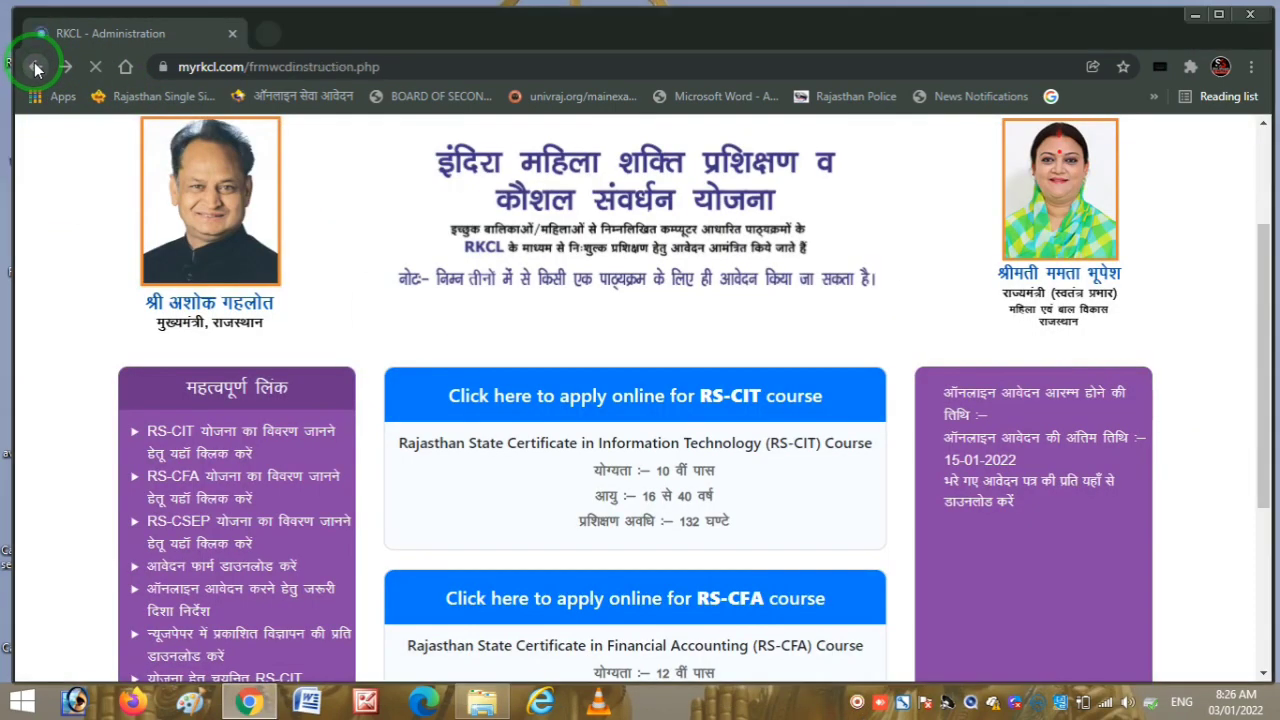
click(35, 68)
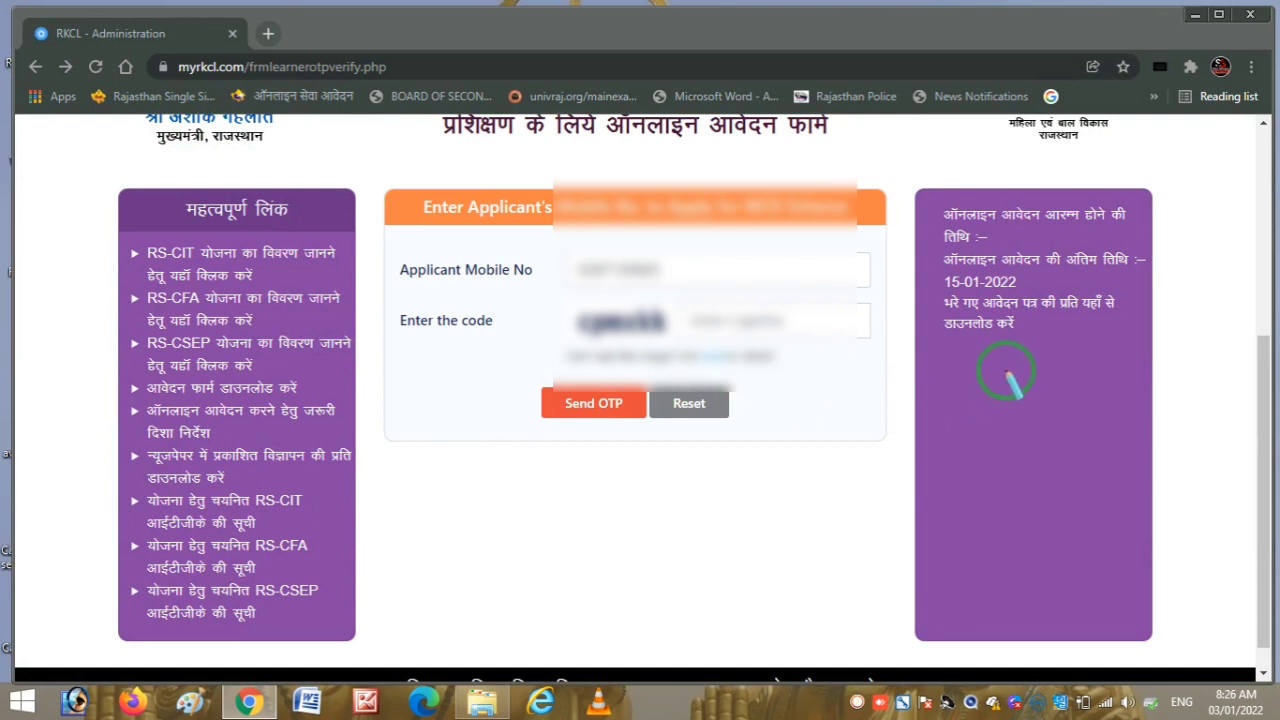
drag(946, 343, 1102, 326)
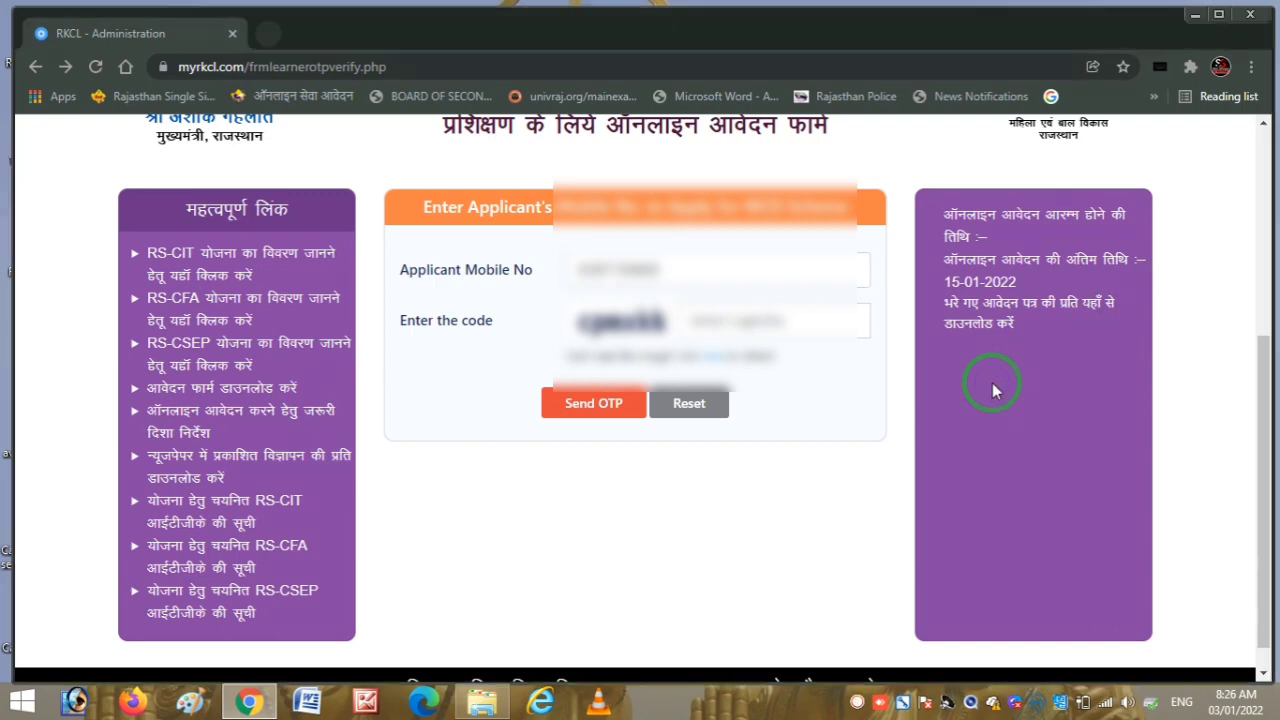
Step: Open the page for downloading a copy of the filled application and bring its Application ID and applicant detail fields into view
click(981, 332)
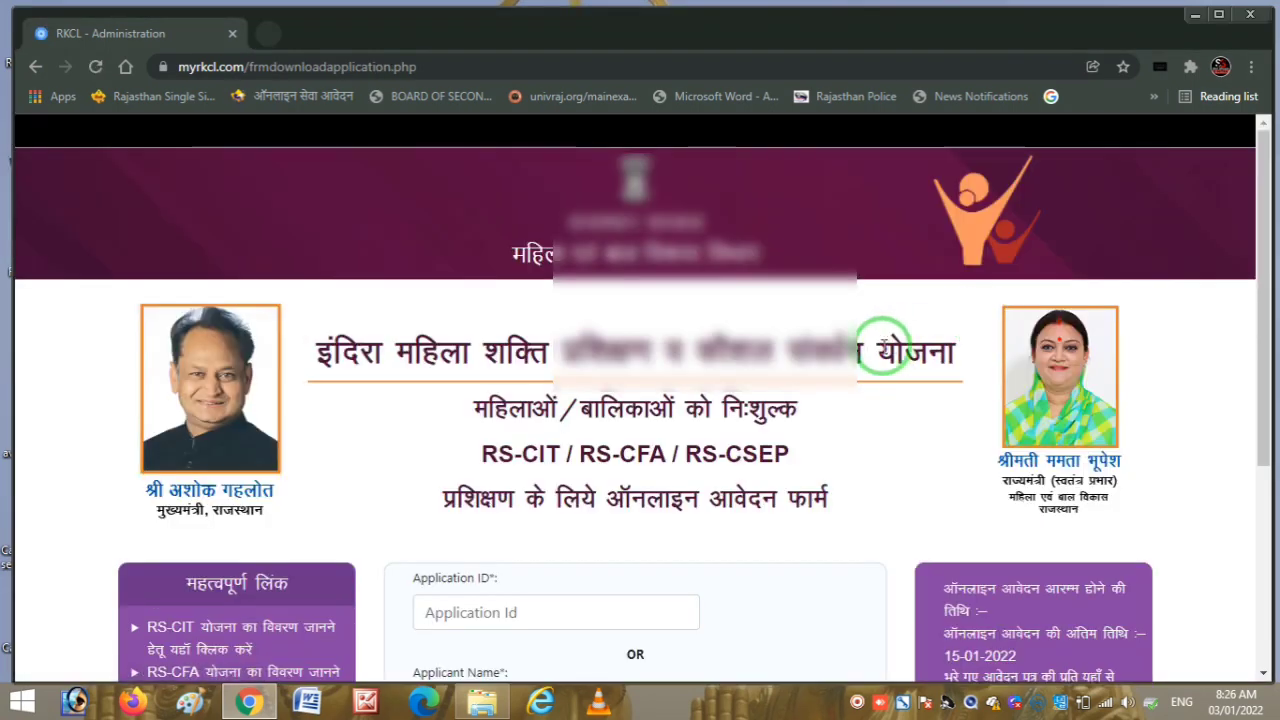
scroll(880, 348, down, 2)
click(980, 512)
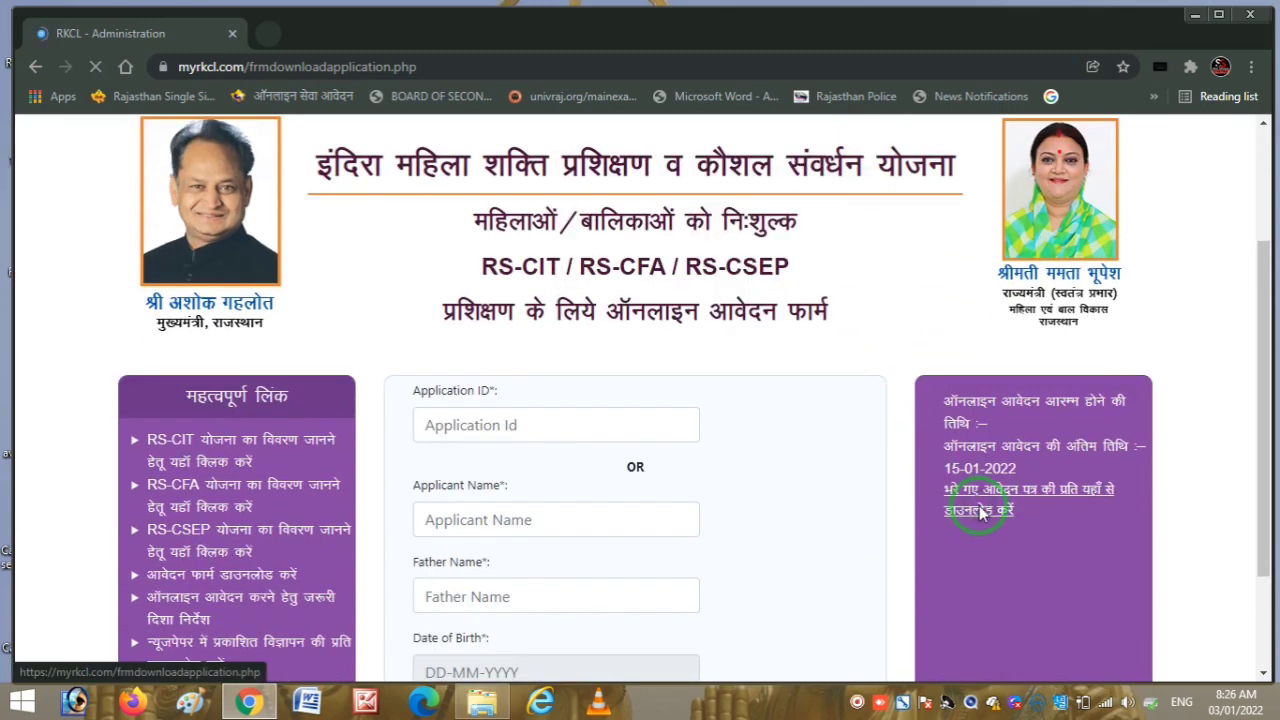
scroll(814, 434, down, 3)
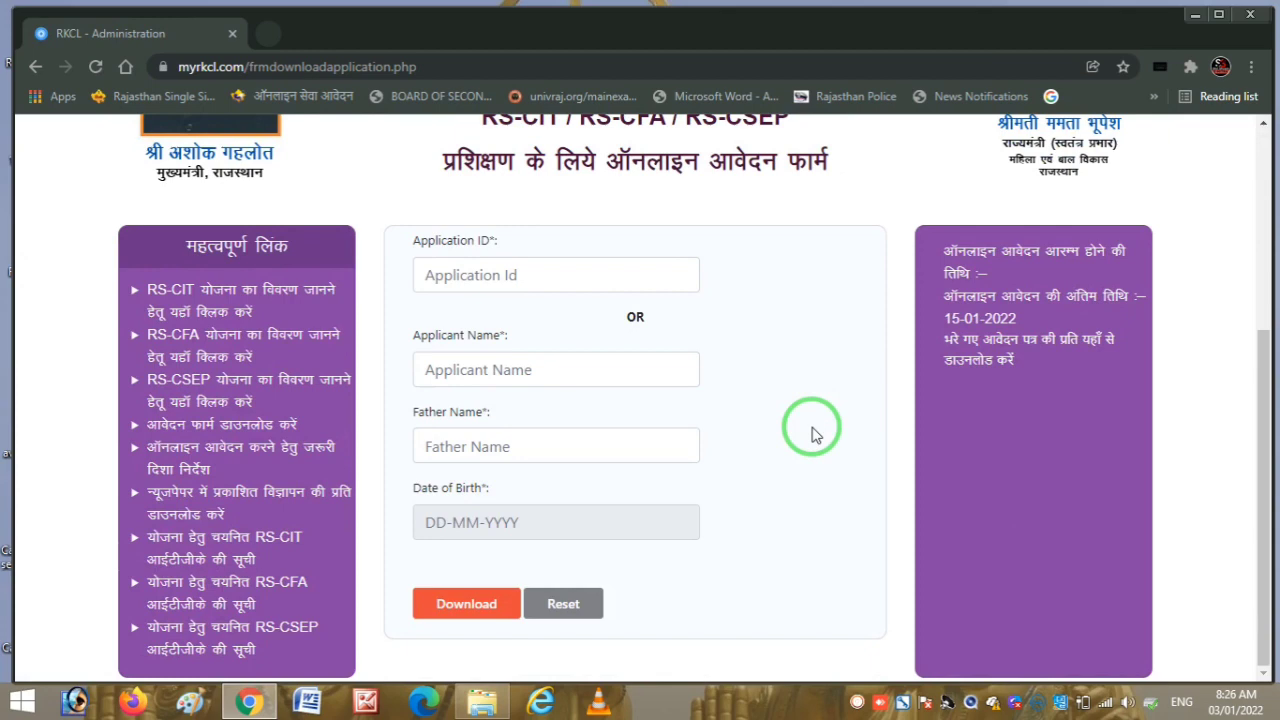
scroll(812, 434, up, 2)
scroll(810, 436, down, 2)
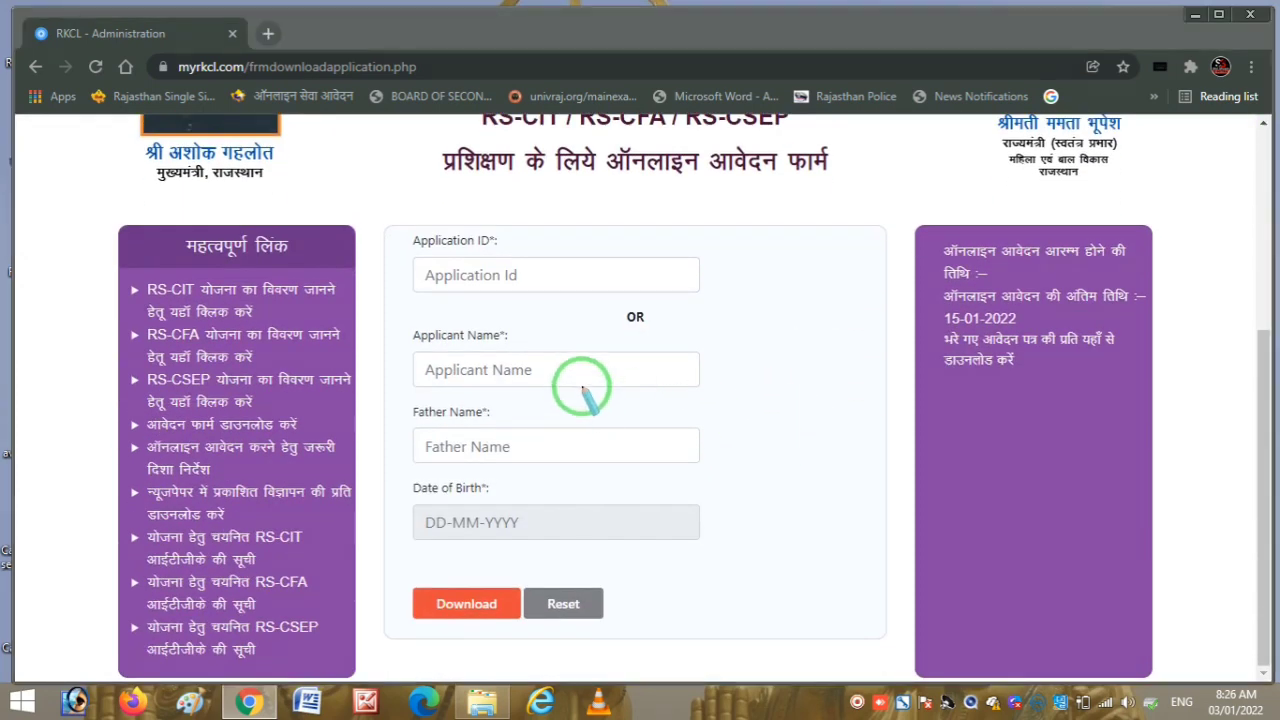
Step: Mark the Application ID field and the Download option in red pen, and clear the marks
mouse_move(421, 300)
mouse_down()
mouse_move(543, 277)
mouse_move(434, 277)
mouse_up()
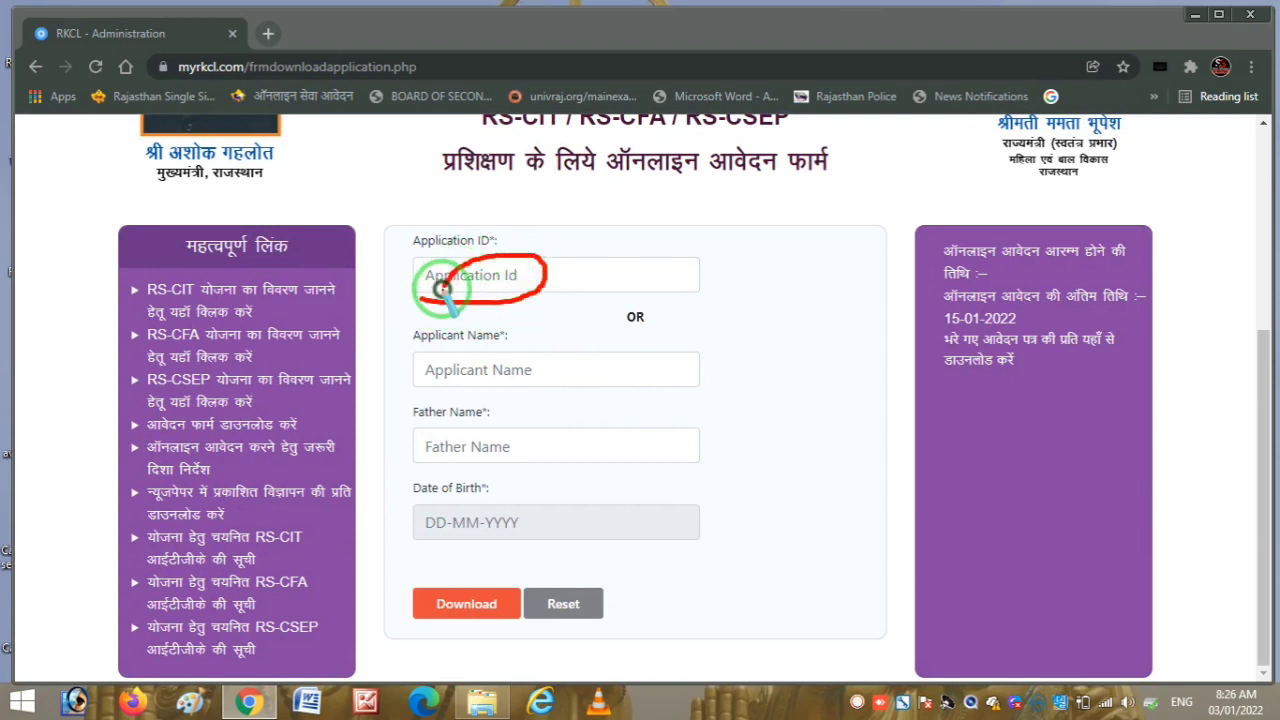
mouse_move(450, 641)
mouse_down()
mouse_move(436, 641)
mouse_move(509, 634)
mouse_up()
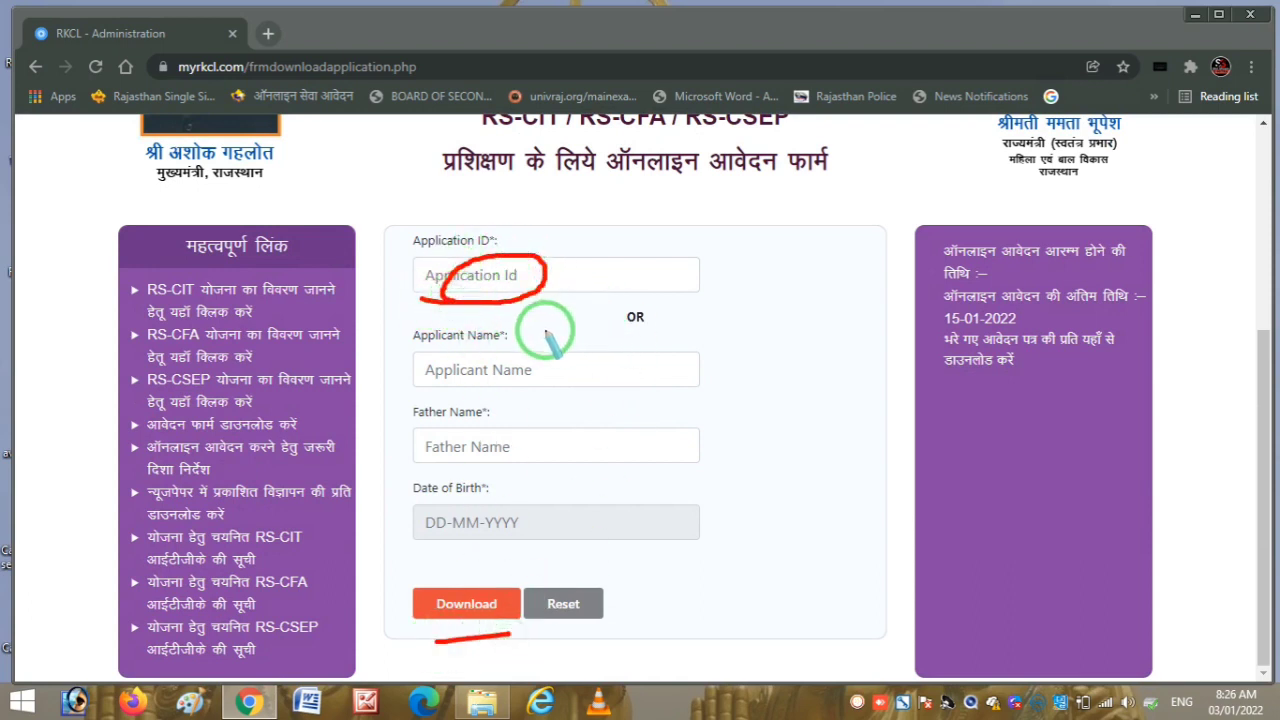
right_click(637, 303)
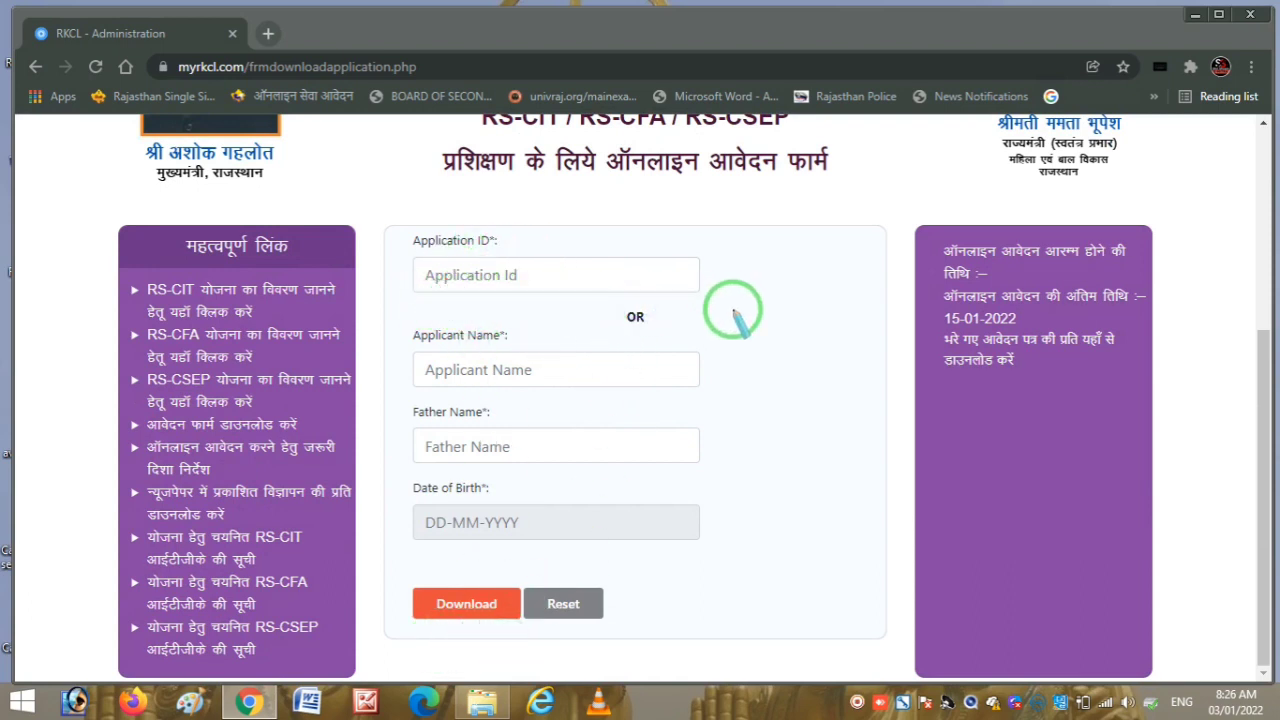
key(Escape)
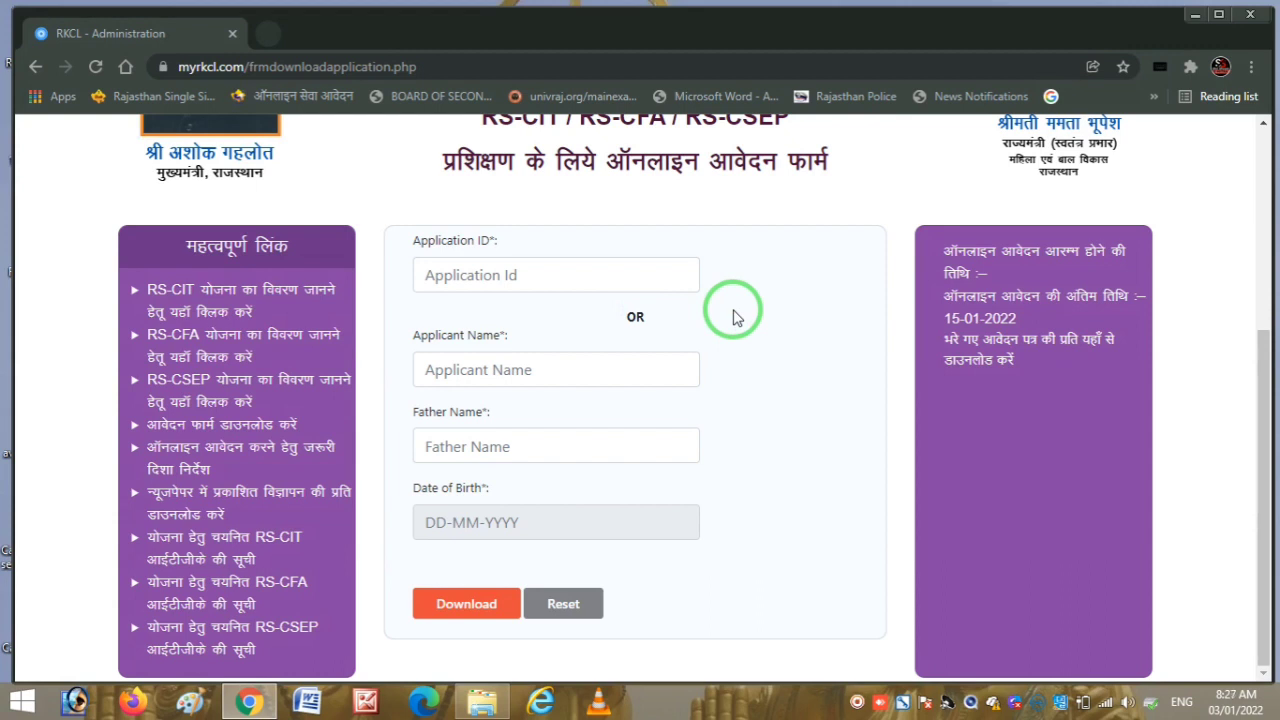